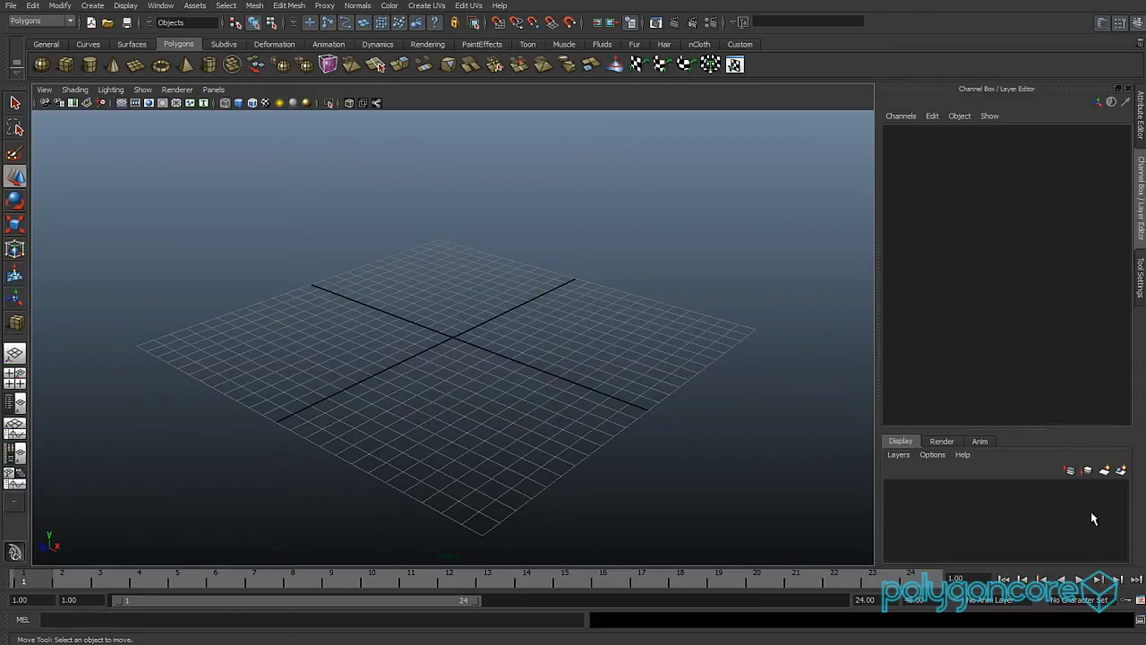
- Open Preferences and browse the Interface and ViewCube settings, leaving the ViewCube off
{"action": "left_click", "coordinate": [1141, 605]}
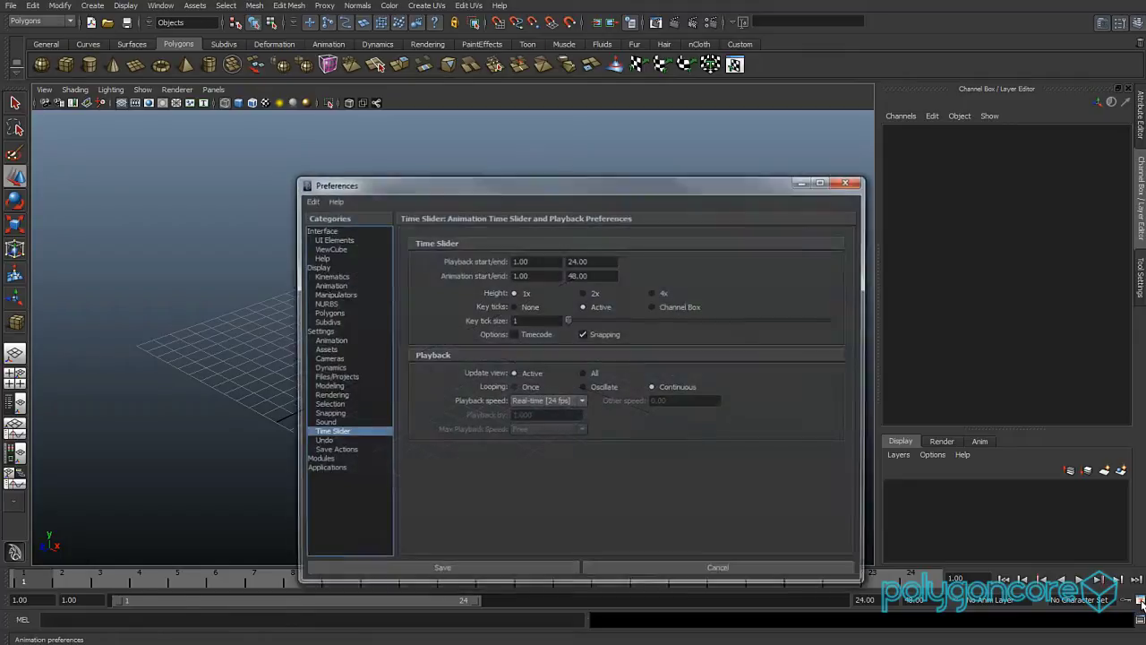
{"action": "left_click", "coordinate": [321, 230]}
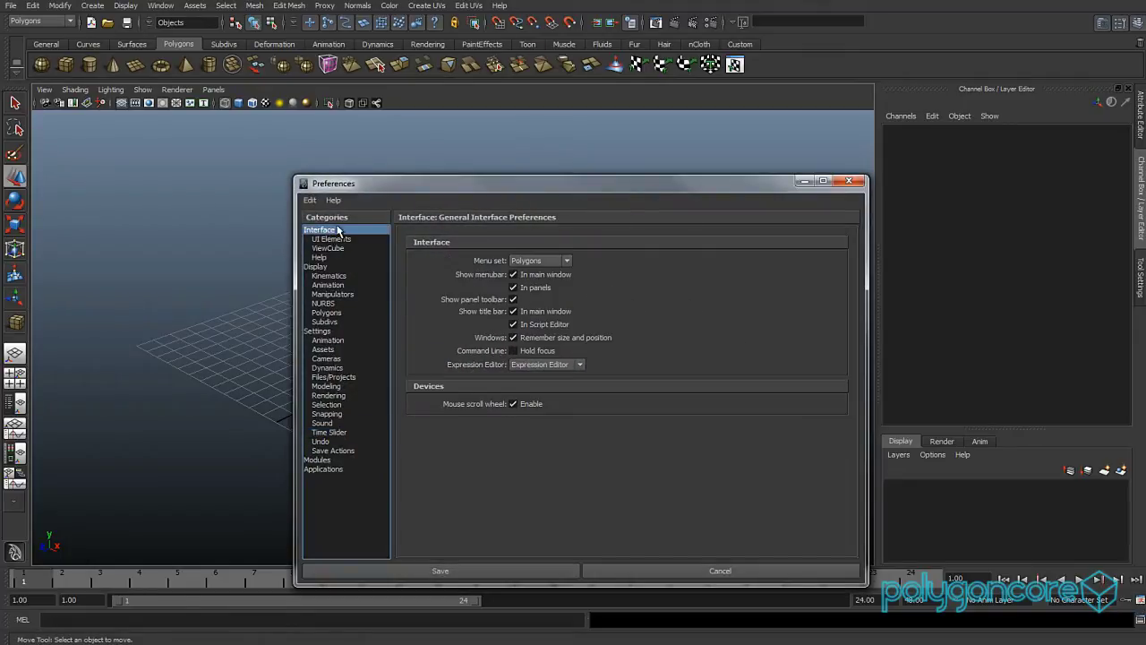
{"action": "left_click", "coordinate": [332, 239]}
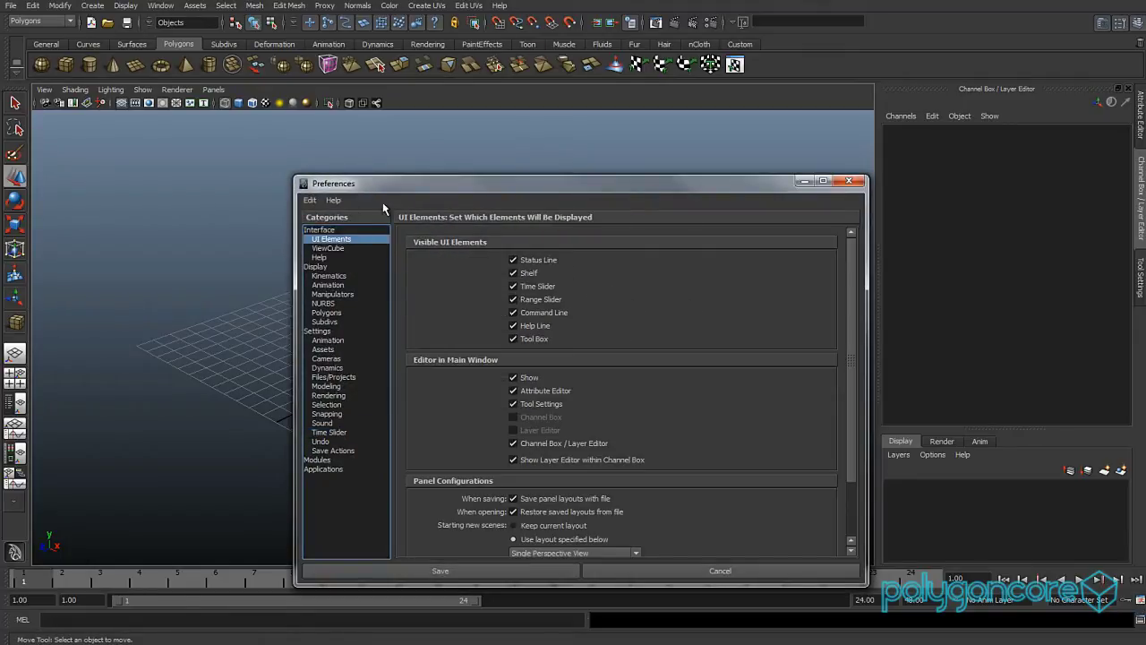
{"action": "left_click", "coordinate": [327, 248]}
{"action": "left_click_drag", "start_coordinate": [368, 184], "coordinate": [397, 131]}
{"action": "left_click", "coordinate": [346, 247]}
{"action": "left_click", "coordinate": [346, 247]}
{"action": "left_click", "coordinate": [285, 213]}
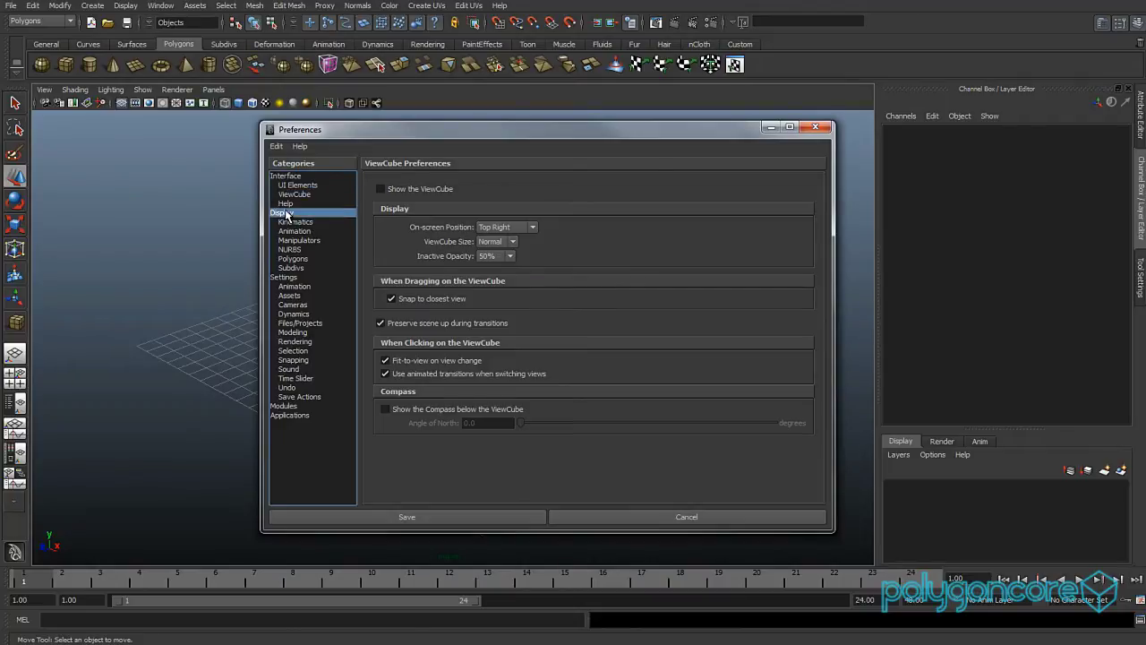
- Keep the linear working unit at centimeter after briefly trying meter
{"action": "left_click", "coordinate": [293, 278]}
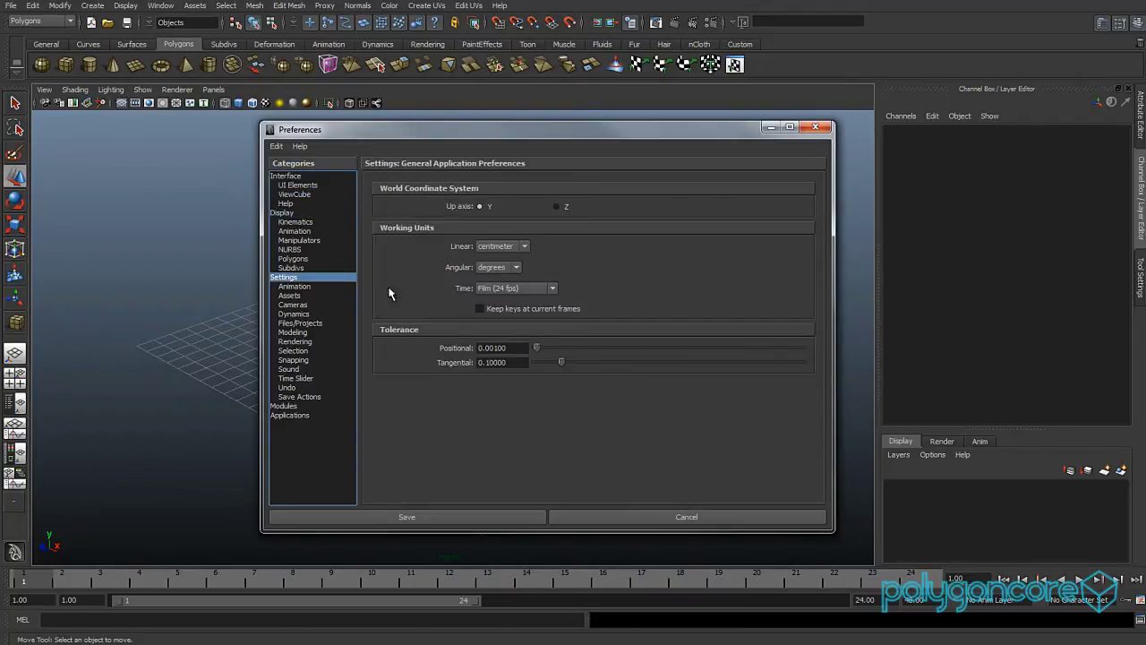
{"action": "left_click", "coordinate": [522, 246]}
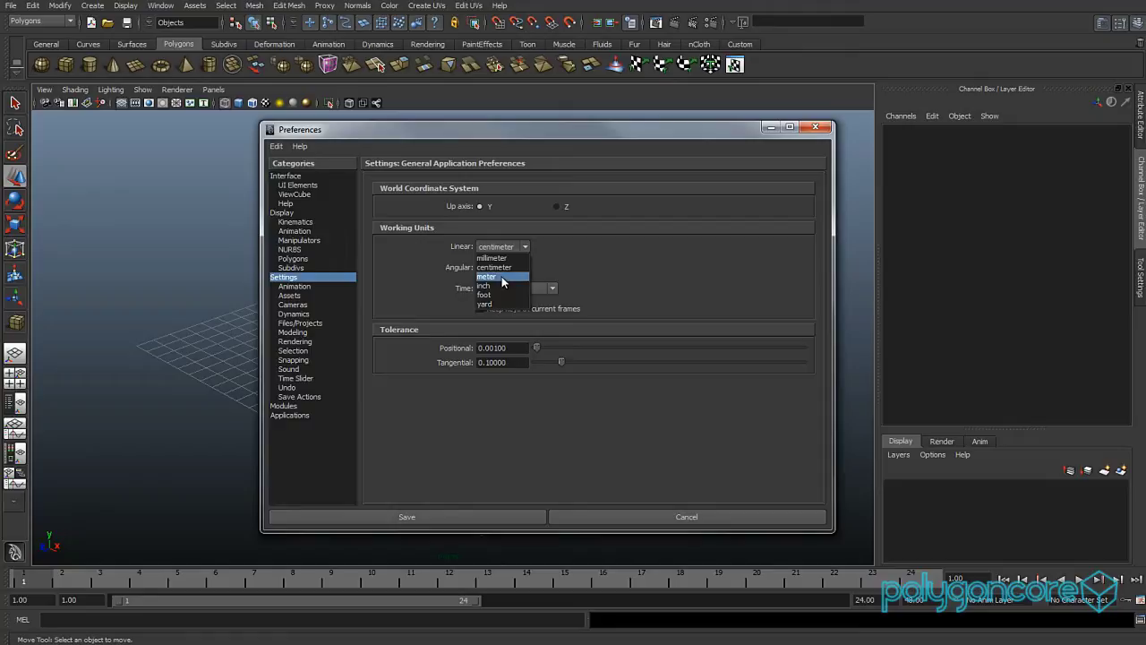
{"action": "left_click", "coordinate": [502, 275]}
{"action": "left_click", "coordinate": [508, 249]}
{"action": "left_click", "coordinate": [498, 267]}
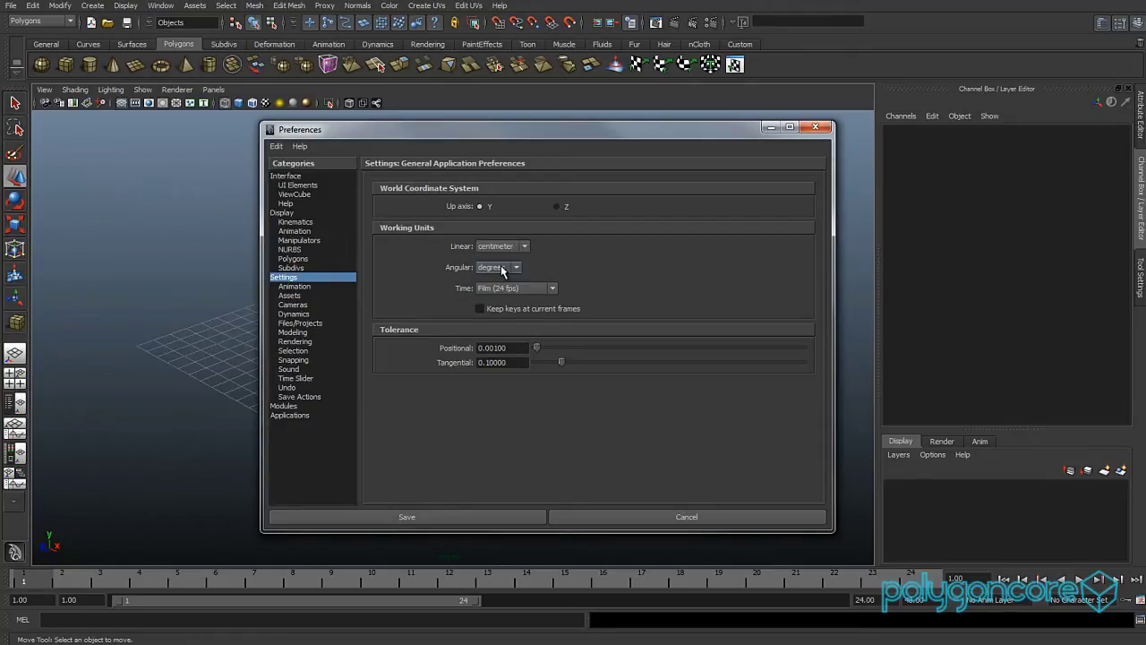
- Keep AutoSave enabled, review the Undo and Save Actions settings, and save the preferences
{"action": "left_click", "coordinate": [303, 323]}
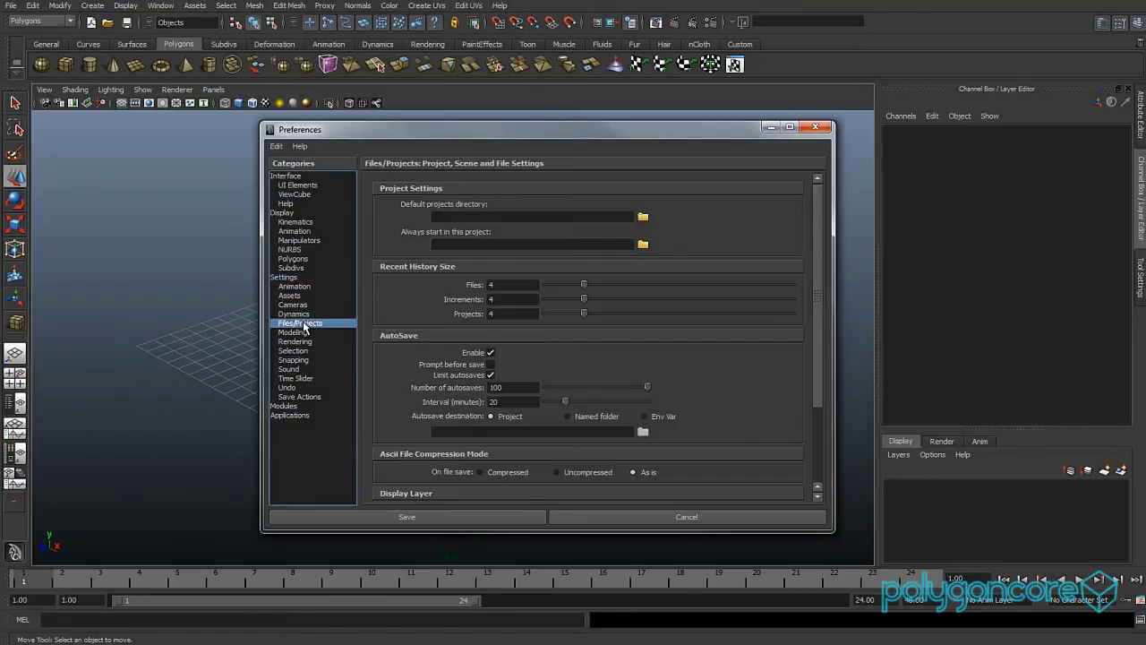
{"action": "scroll", "coordinate": [448, 352], "scroll_direction": "down", "scroll_amount": 2}
{"action": "left_click", "coordinate": [490, 313]}
{"action": "left_click", "coordinate": [491, 313]}
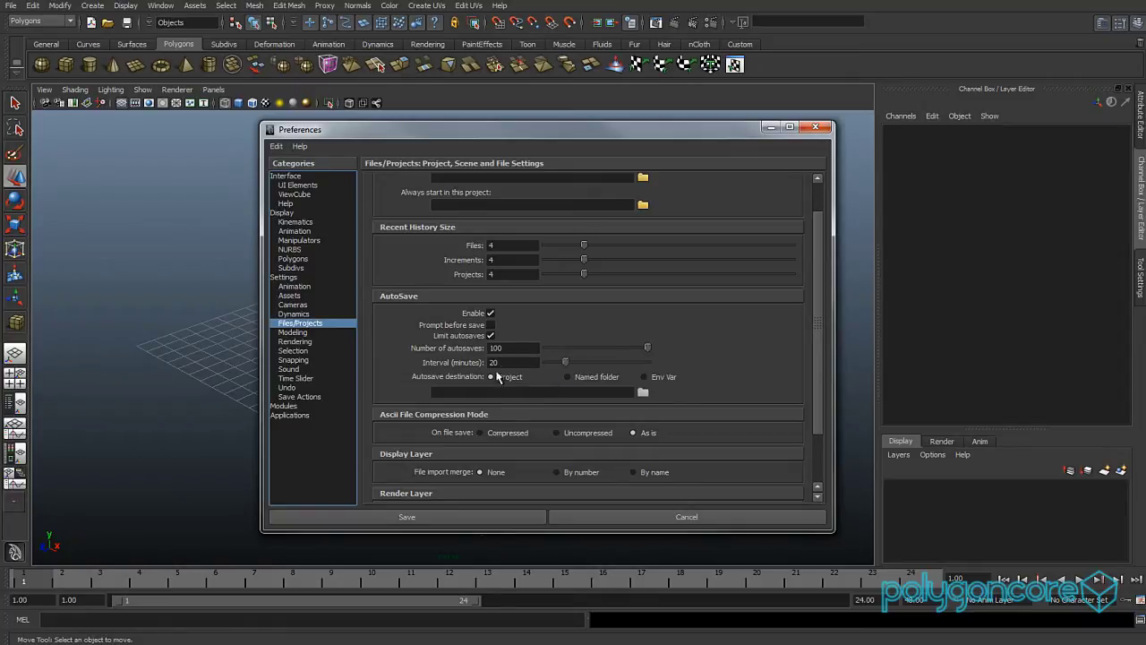
{"action": "scroll", "coordinate": [482, 408], "scroll_direction": "down", "scroll_amount": 3}
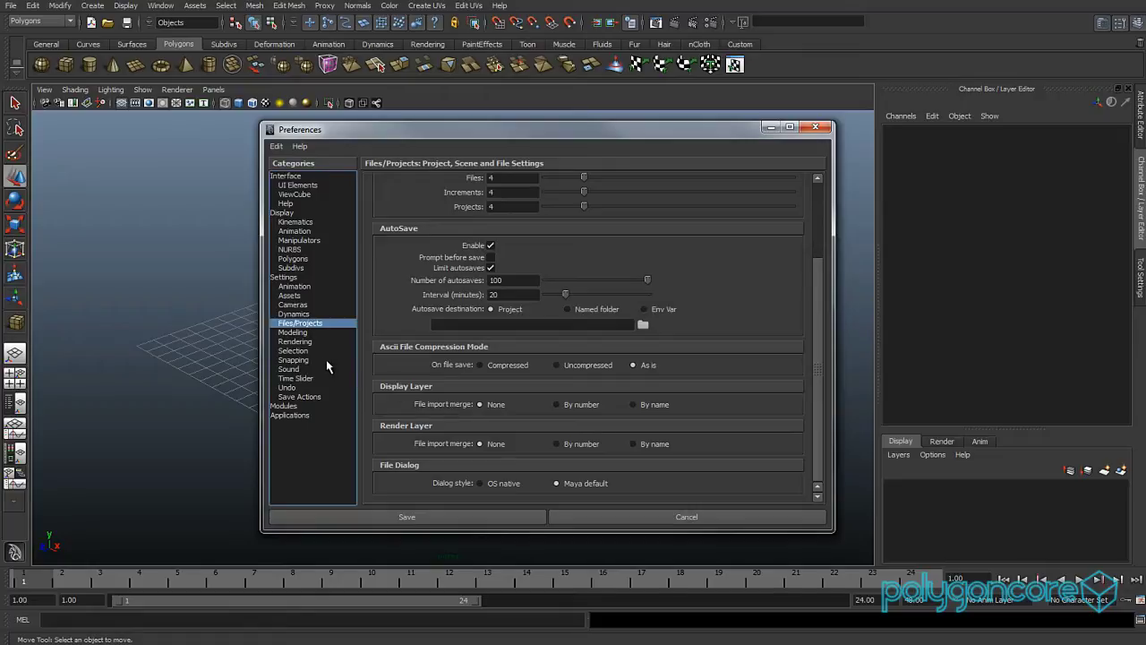
{"action": "left_click", "coordinate": [289, 387]}
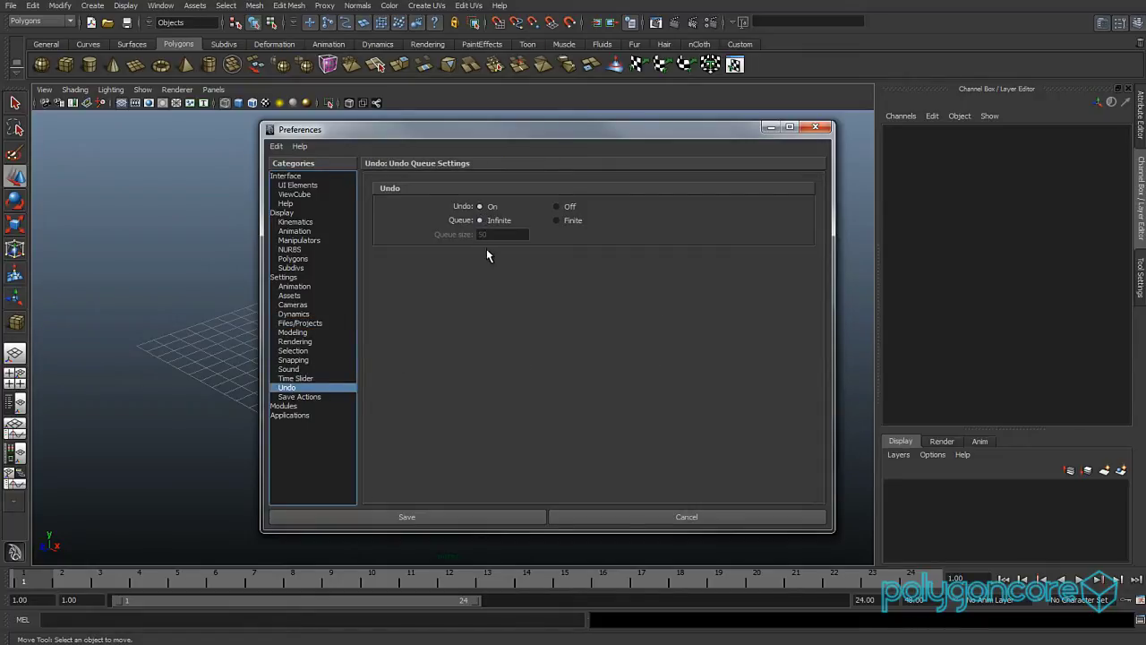
{"action": "left_click", "coordinate": [309, 397]}
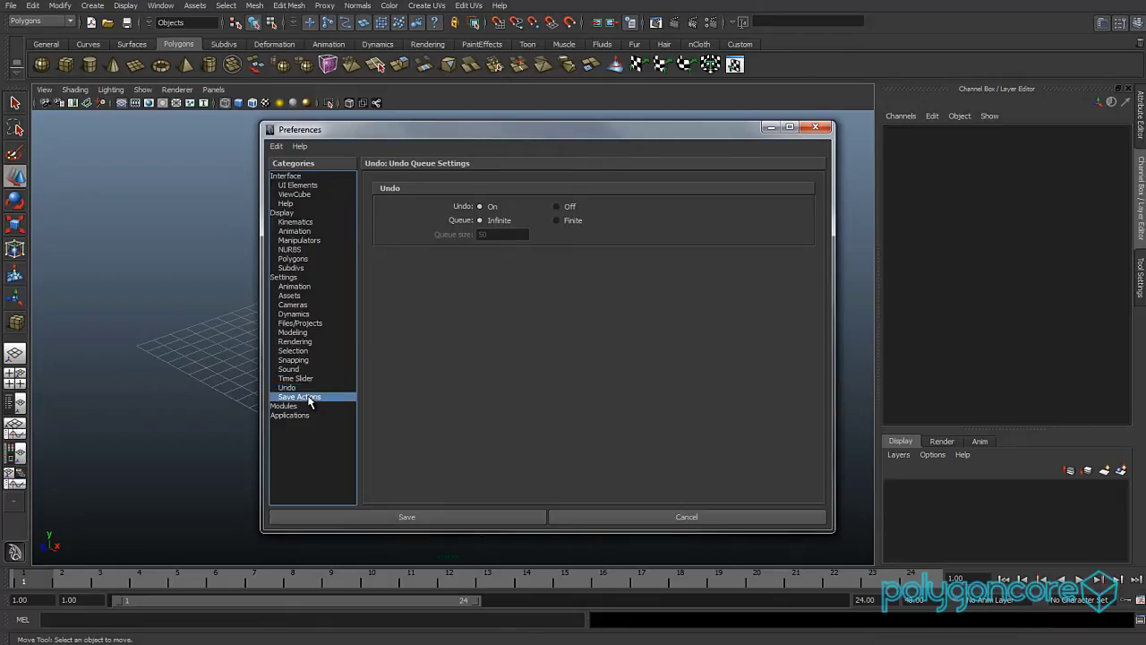
{"action": "left_click", "coordinate": [411, 517]}
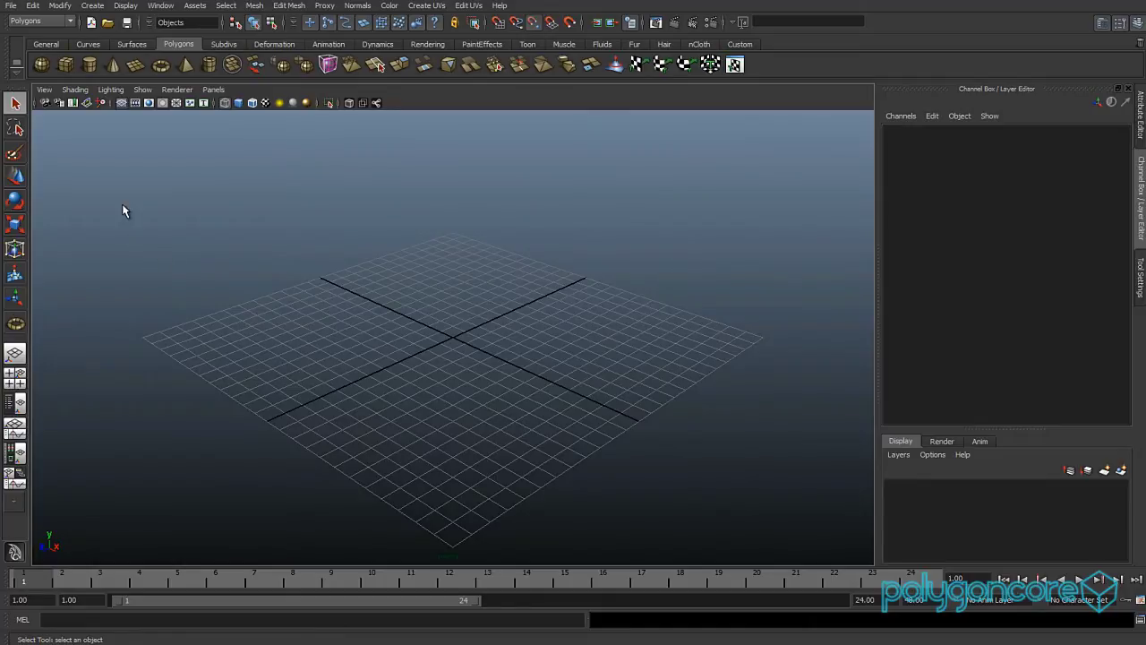
- Start a new project named basic located at D:\3D\basic
{"action": "left_click", "coordinate": [11, 6]}
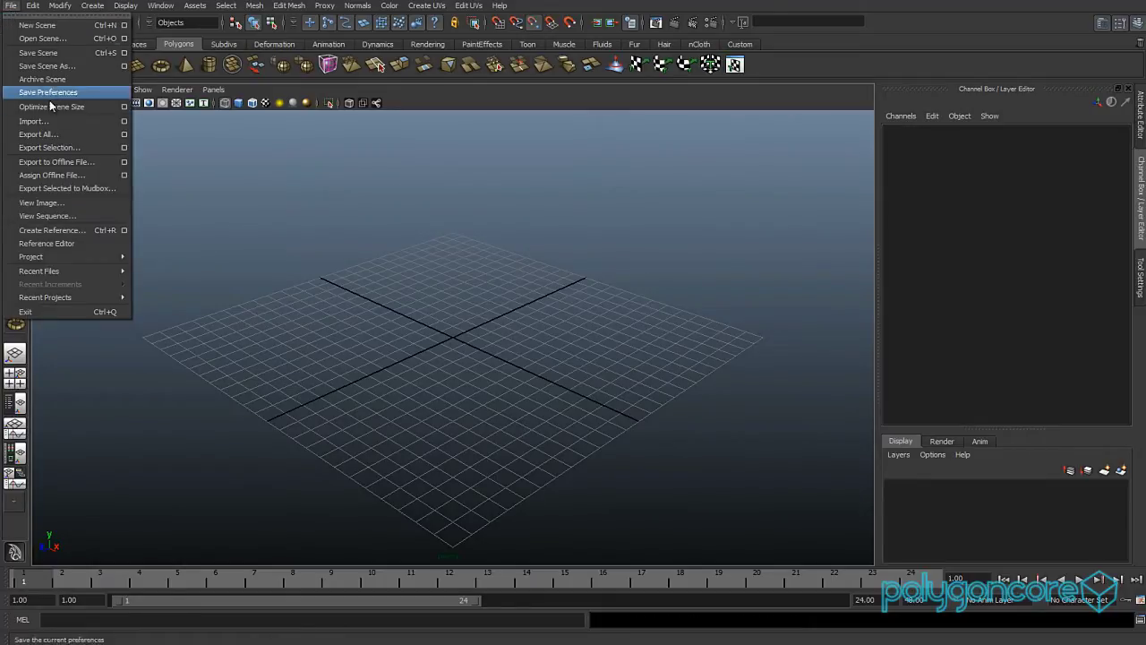
{"action": "mouse_move", "coordinate": [90, 256]}
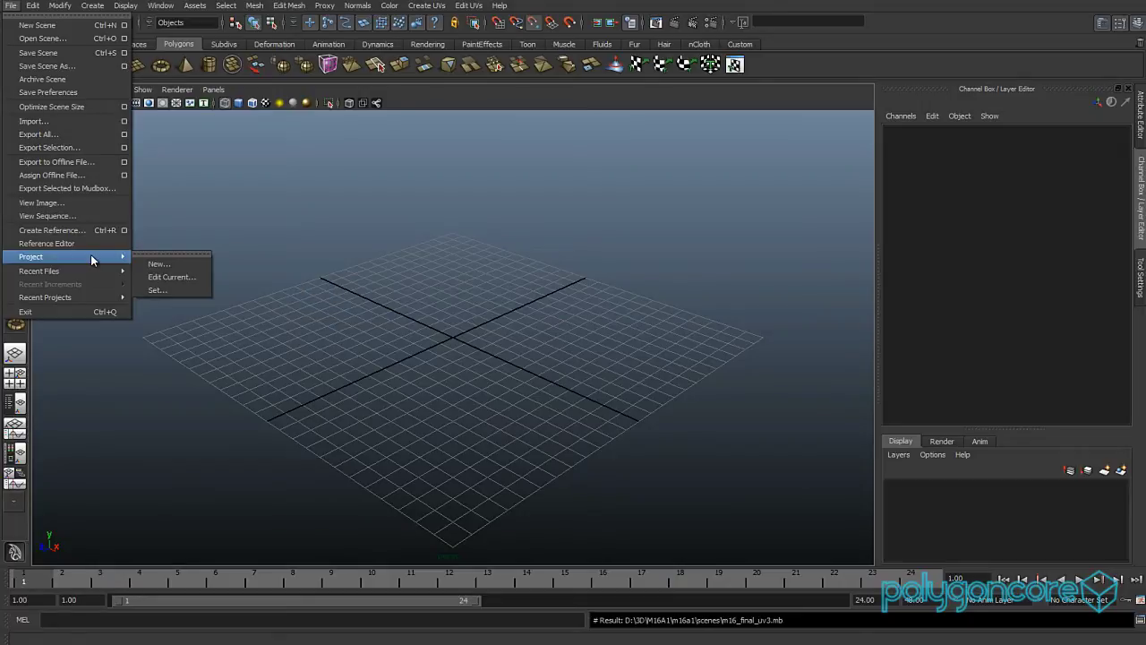
{"action": "left_click", "coordinate": [175, 264]}
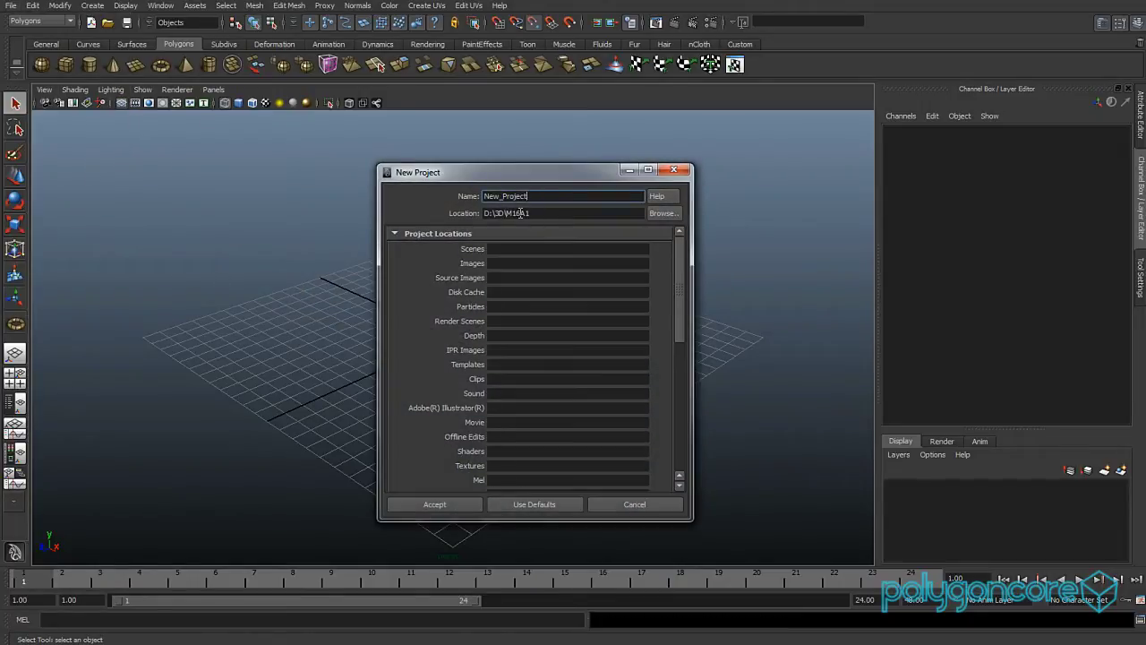
{"action": "double_click", "coordinate": [510, 213]}
{"action": "type", "text": "basic"}
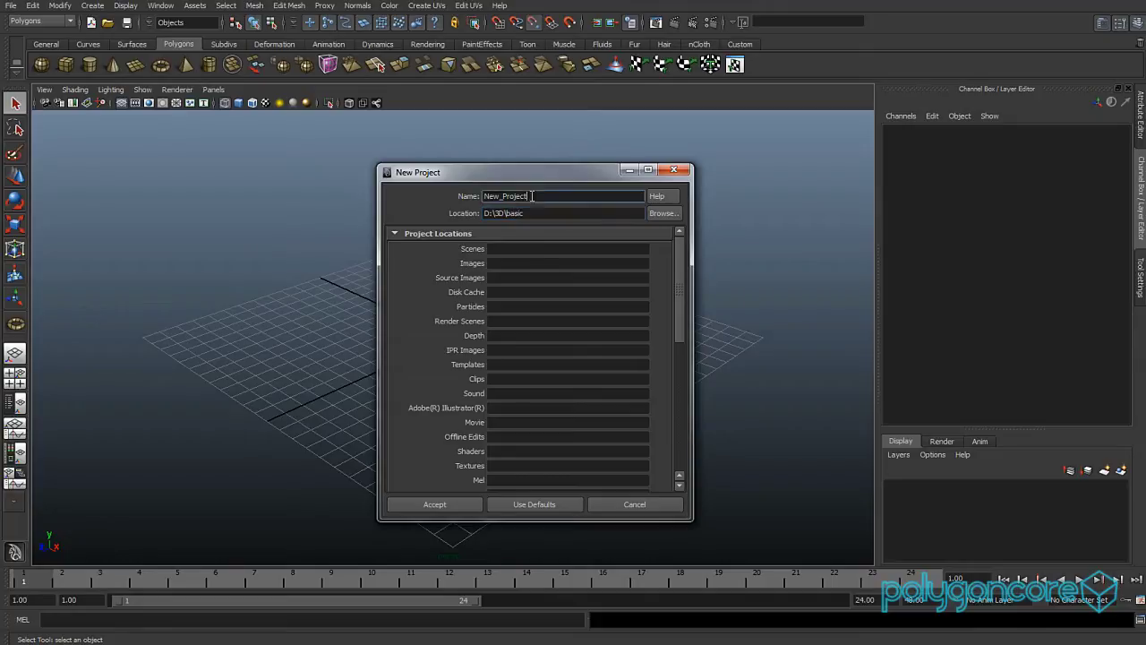
{"action": "double_click", "coordinate": [541, 196]}
{"action": "type", "text": "basic"}
- Apply default folder locations, accept the basic project, and browse its generated folders
{"action": "left_click", "coordinate": [526, 505]}
{"action": "left_click_drag", "start_coordinate": [681, 299], "coordinate": [665, 453]}
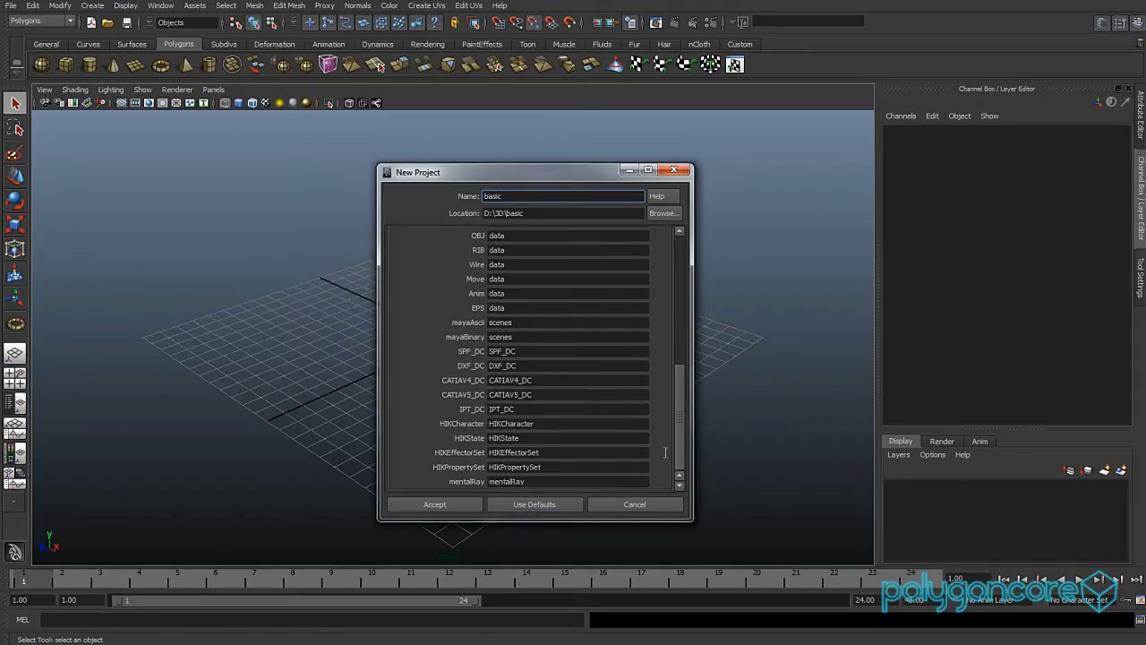
{"action": "left_click", "coordinate": [433, 505]}
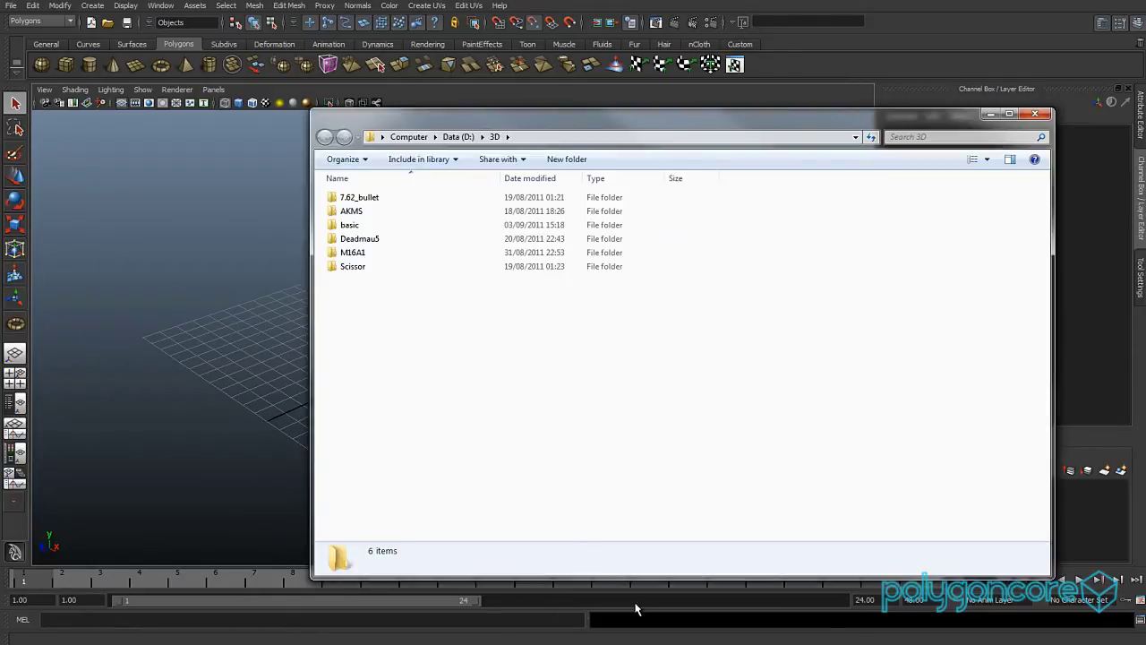
{"action": "double_click", "coordinate": [351, 225]}
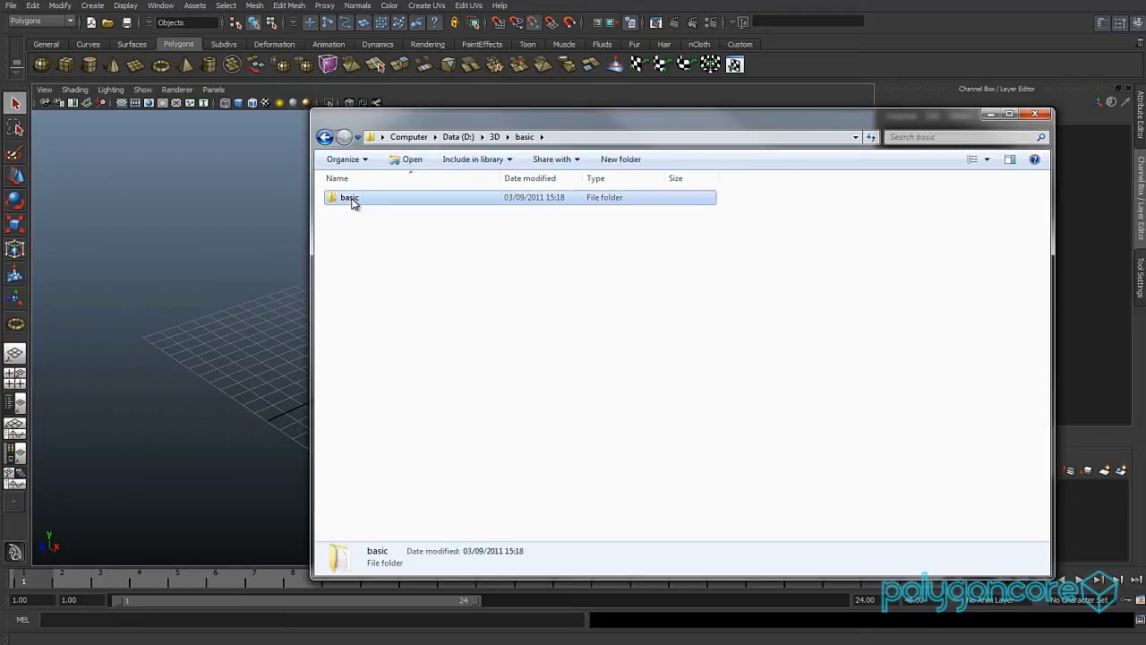
{"action": "double_click", "coordinate": [352, 201]}
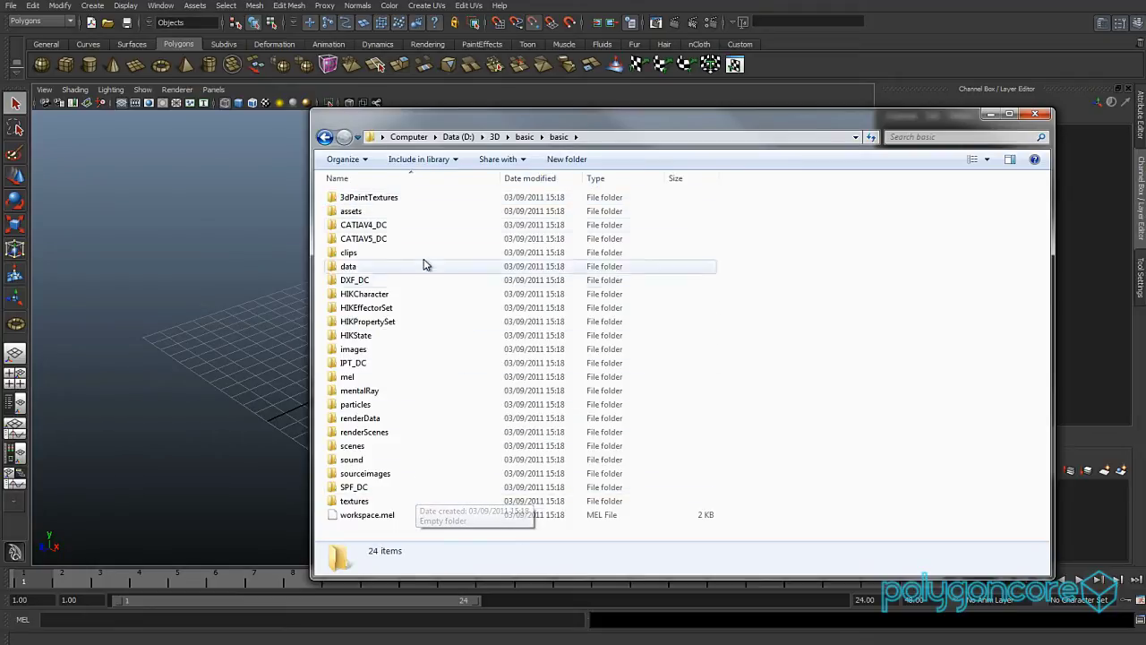
- Enter basic_1 as the Save Scene As file name and choose the scene file format
{"action": "left_click", "coordinate": [12, 13]}
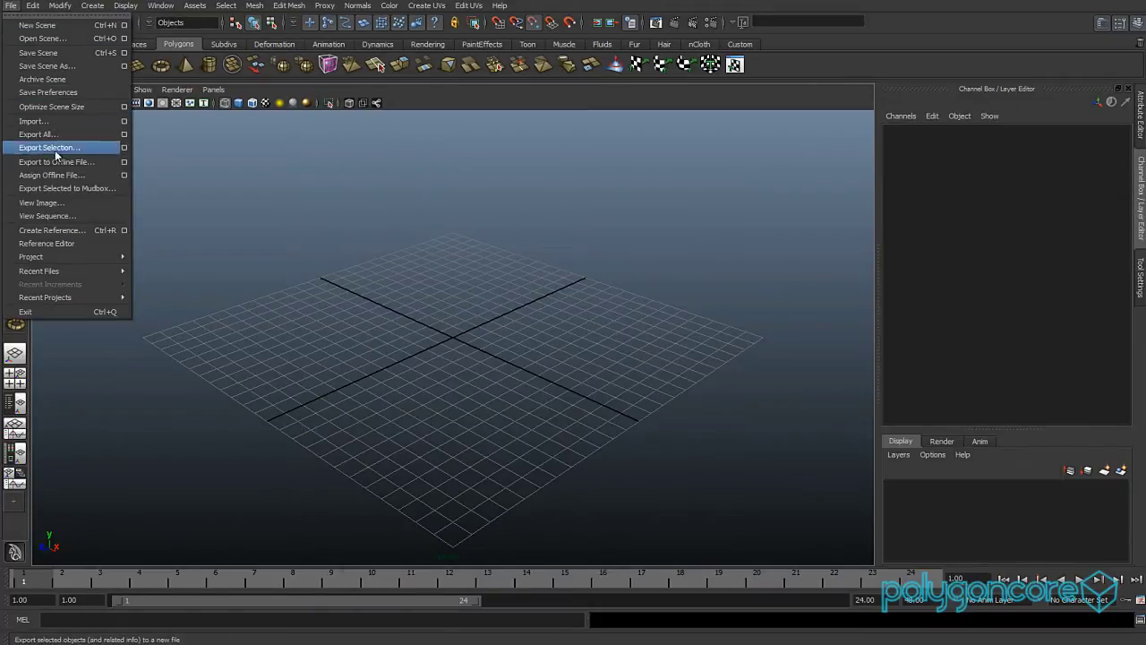
{"action": "left_click", "coordinate": [54, 66]}
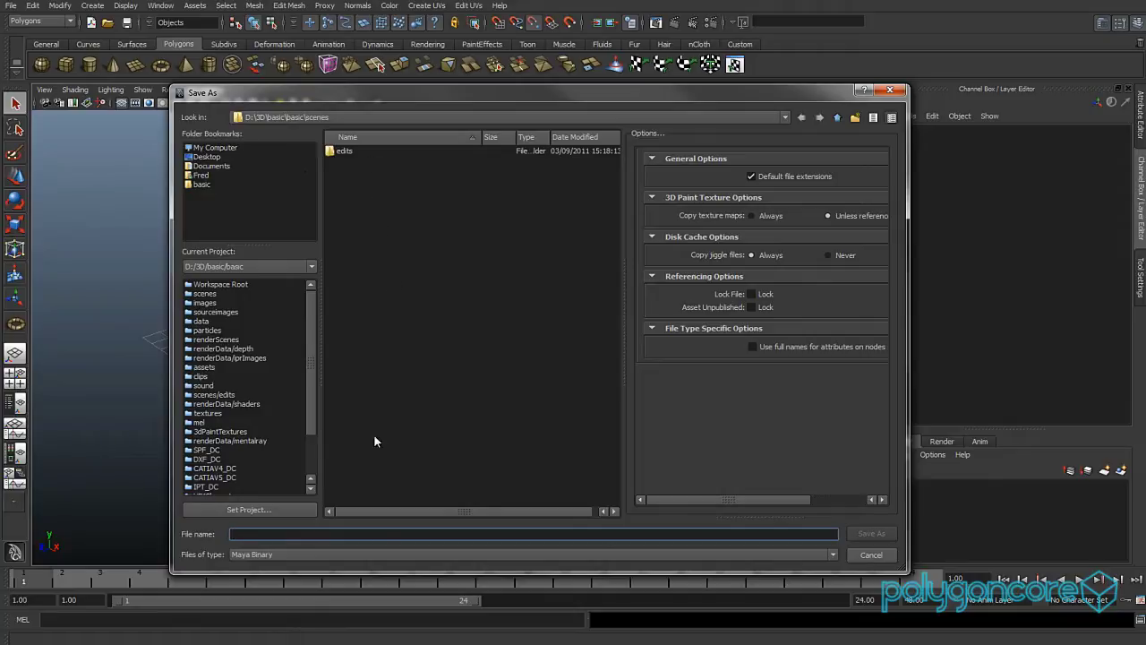
{"action": "type", "text": "basic_1"}
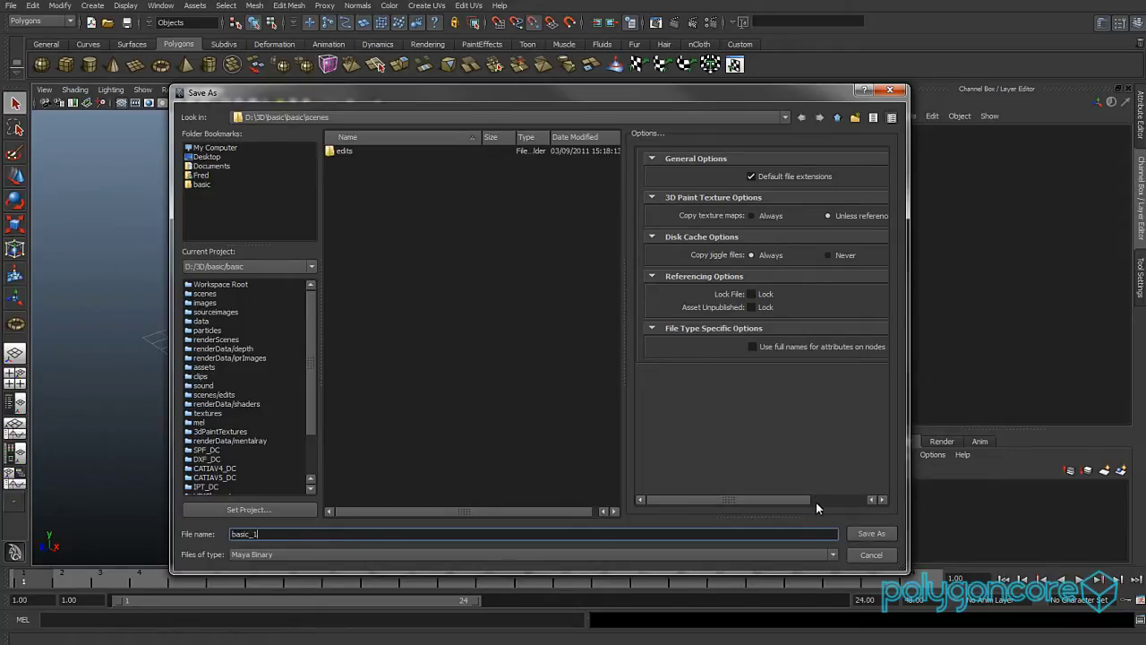
{"action": "left_click", "coordinate": [823, 554]}
{"action": "left_click", "coordinate": [807, 567]}
- Save basic_1, confirm basic_1.mb in the scenes folder, then minimize Explorer
{"action": "left_click", "coordinate": [876, 535]}
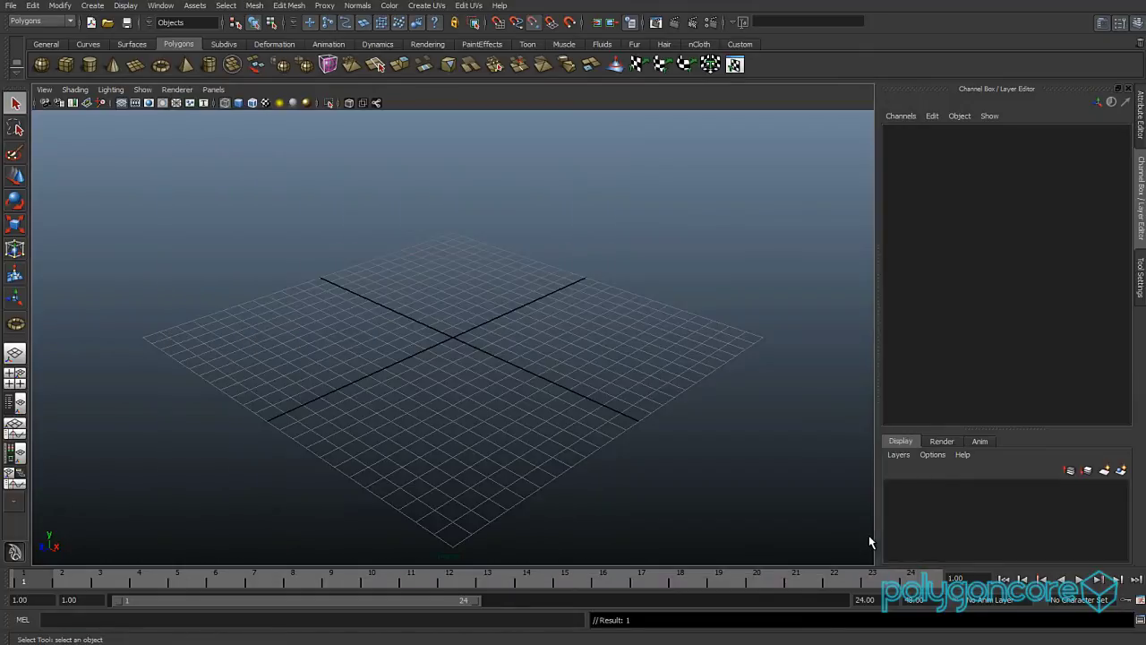
{"action": "key", "text": "alt+Tab"}
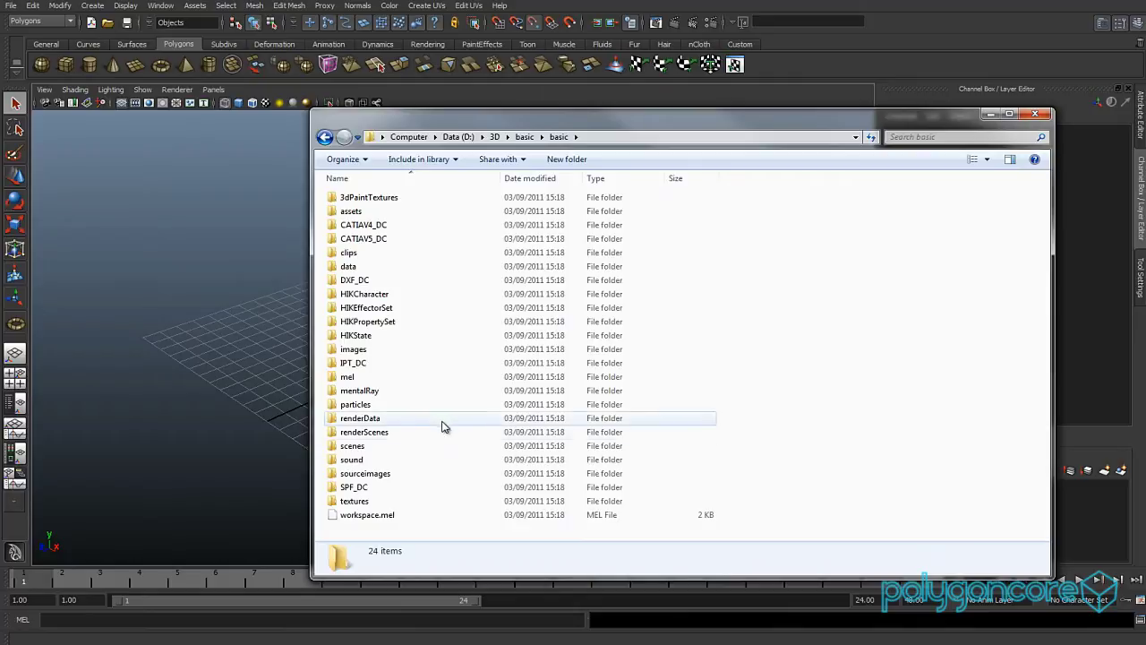
{"action": "double_click", "coordinate": [377, 446]}
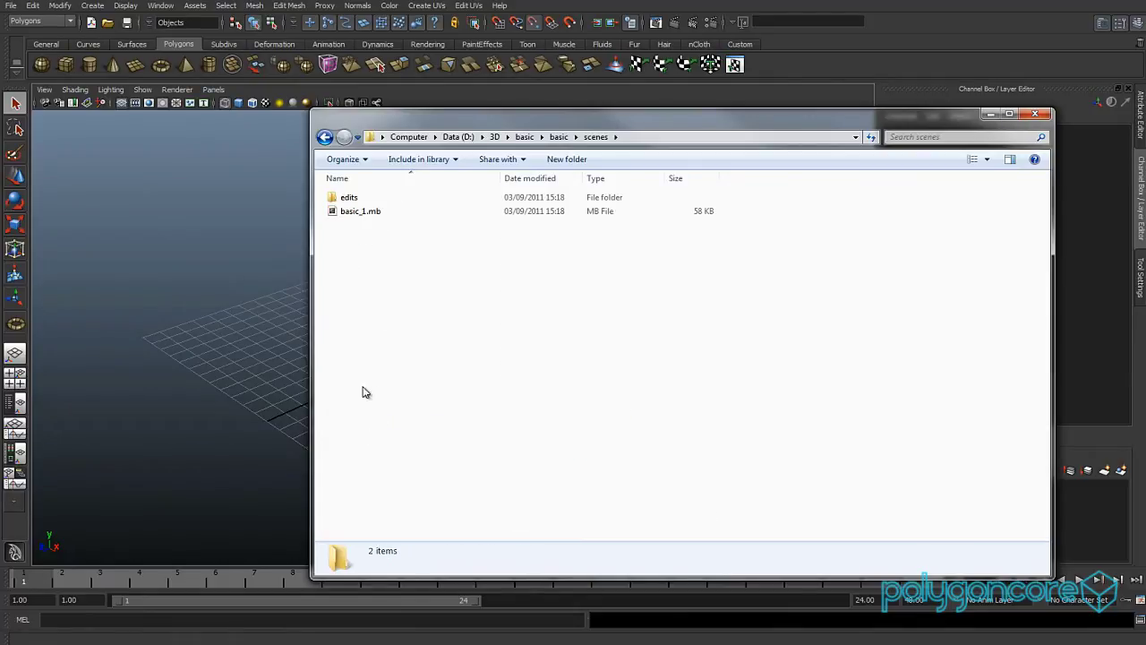
{"action": "left_click", "coordinate": [369, 215]}
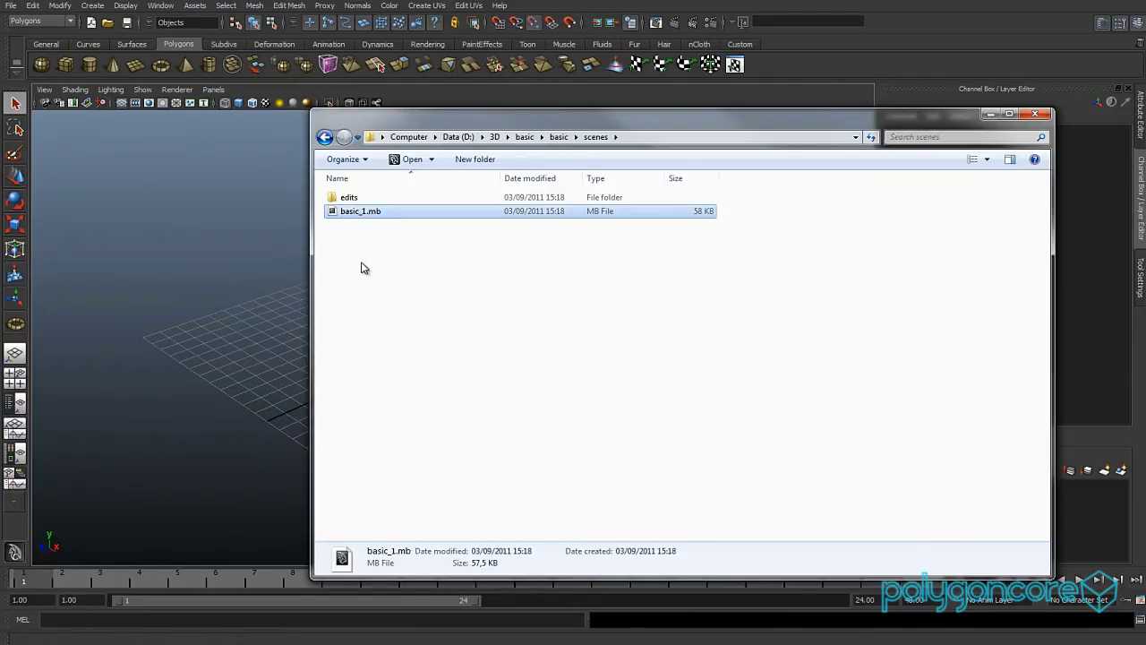
{"action": "key", "text": "BackSpace"}
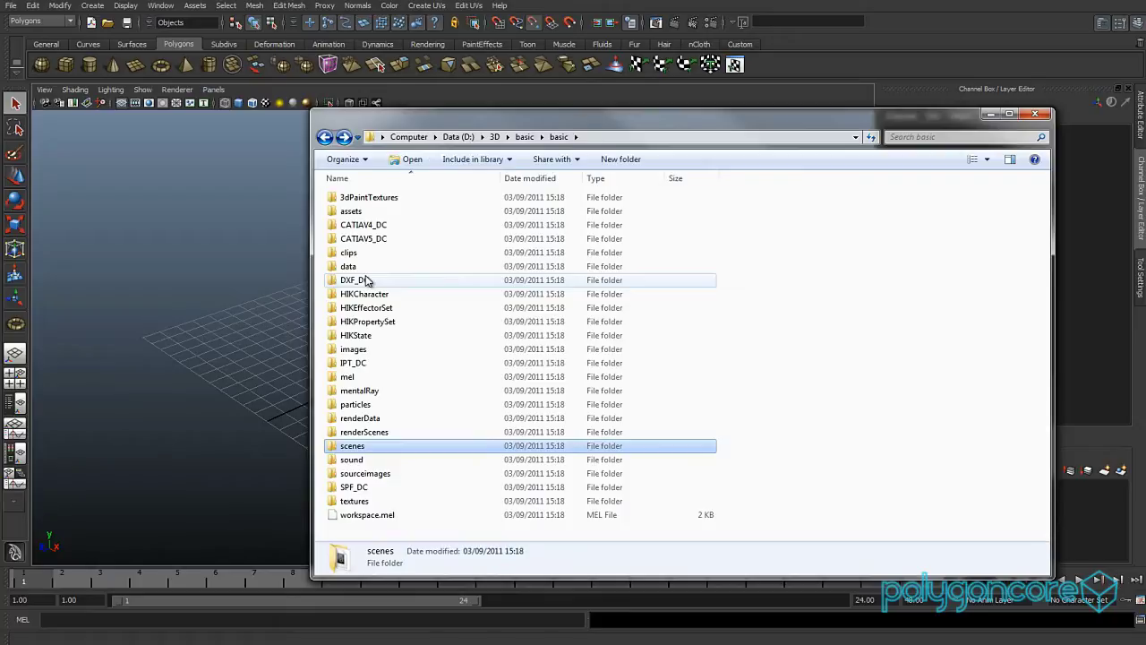
{"action": "key", "text": "BackSpace"}
{"action": "left_click", "coordinate": [992, 114]}
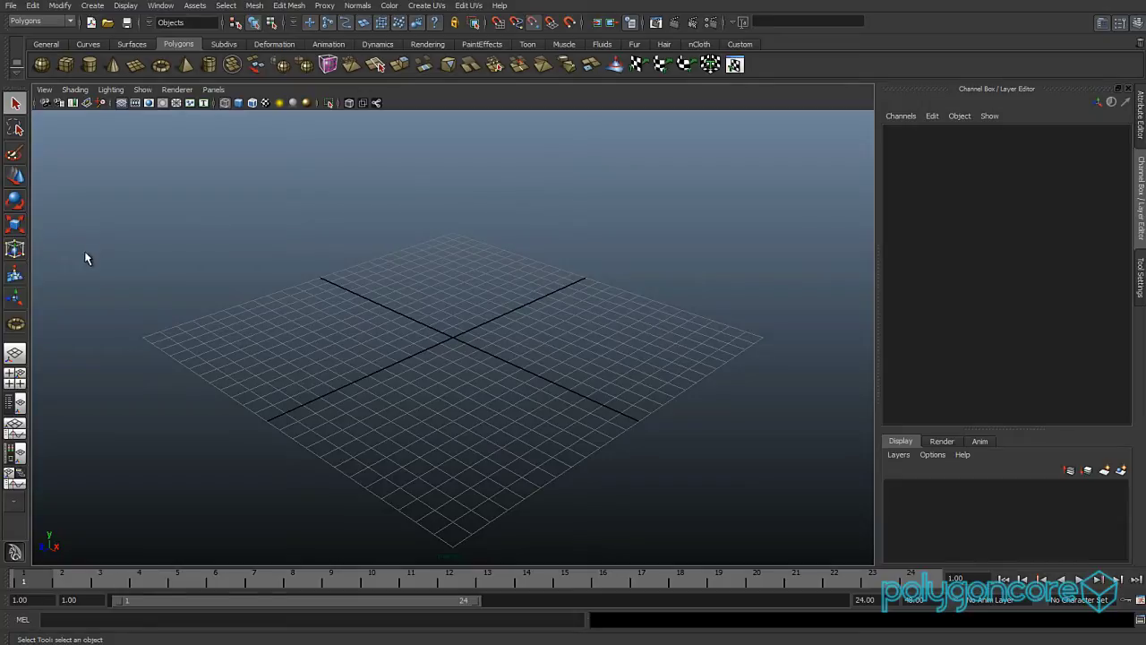
- Switch to the Move Tool and enable the Poly Count heads-up display, toggling the grid off and on
{"action": "key", "text": "w"}
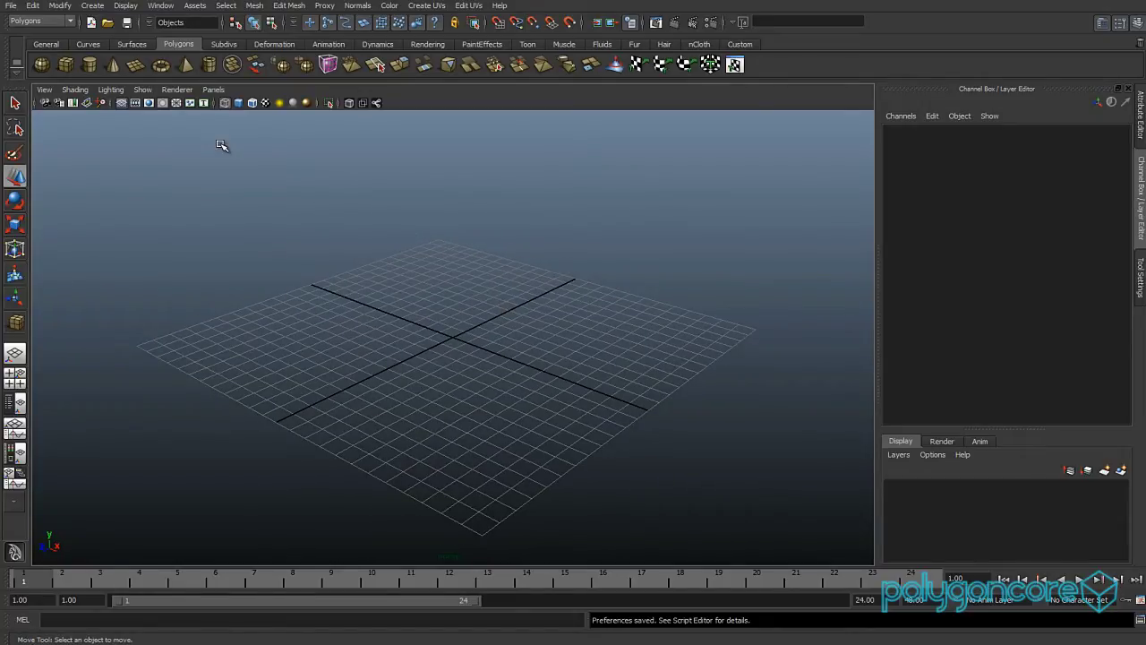
{"action": "left_click", "coordinate": [126, 5]}
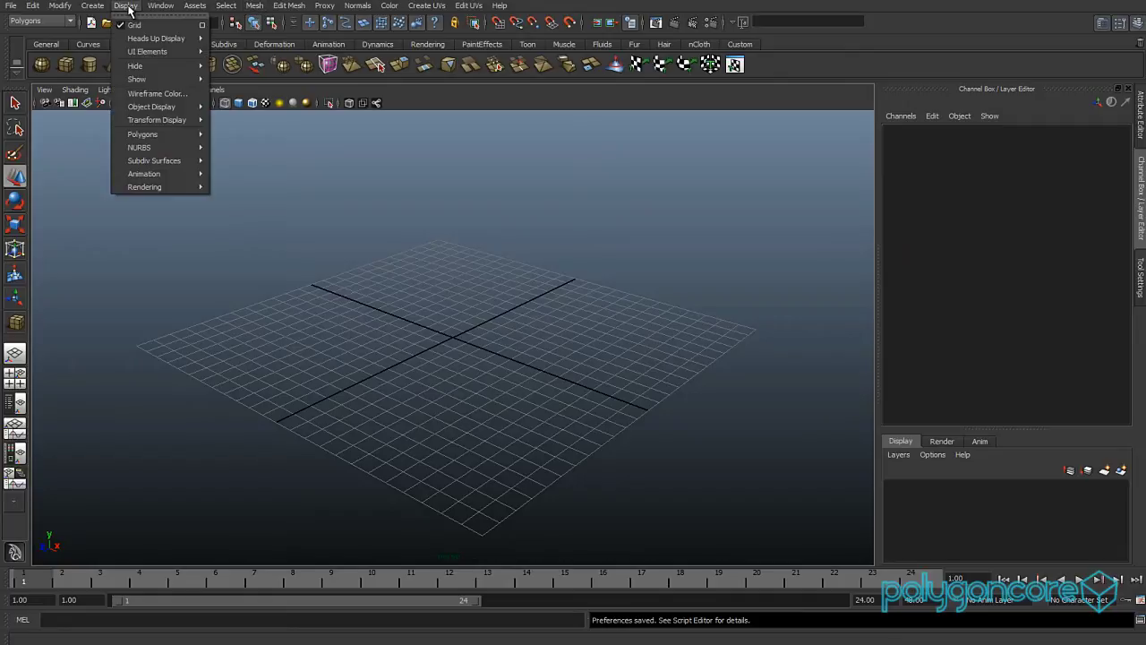
{"action": "mouse_move", "coordinate": [158, 38]}
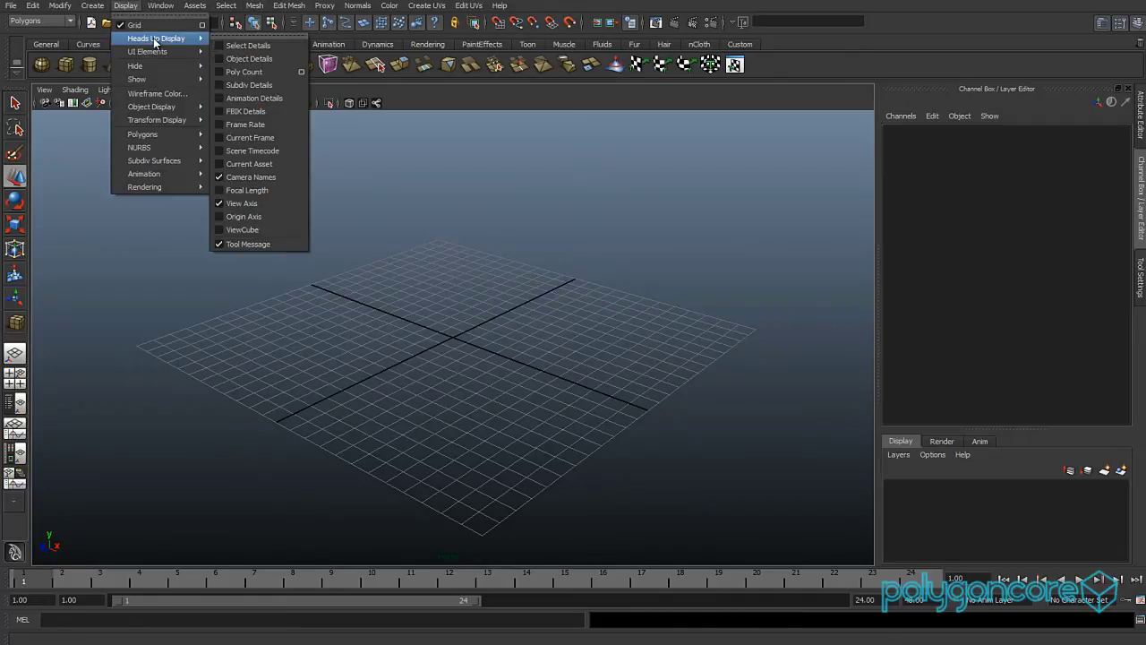
{"action": "left_click", "coordinate": [254, 72]}
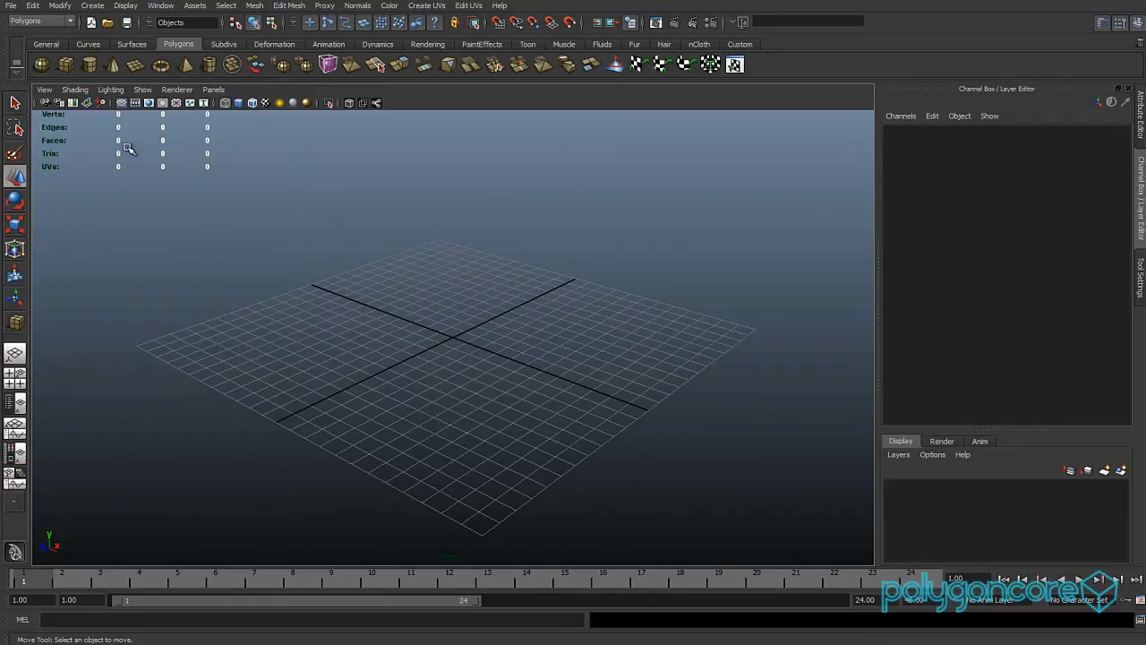
{"action": "left_click_drag", "start_coordinate": [437, 333], "coordinate": [481, 328], "text": "alt"}
{"action": "left_click", "coordinate": [121, 103]}
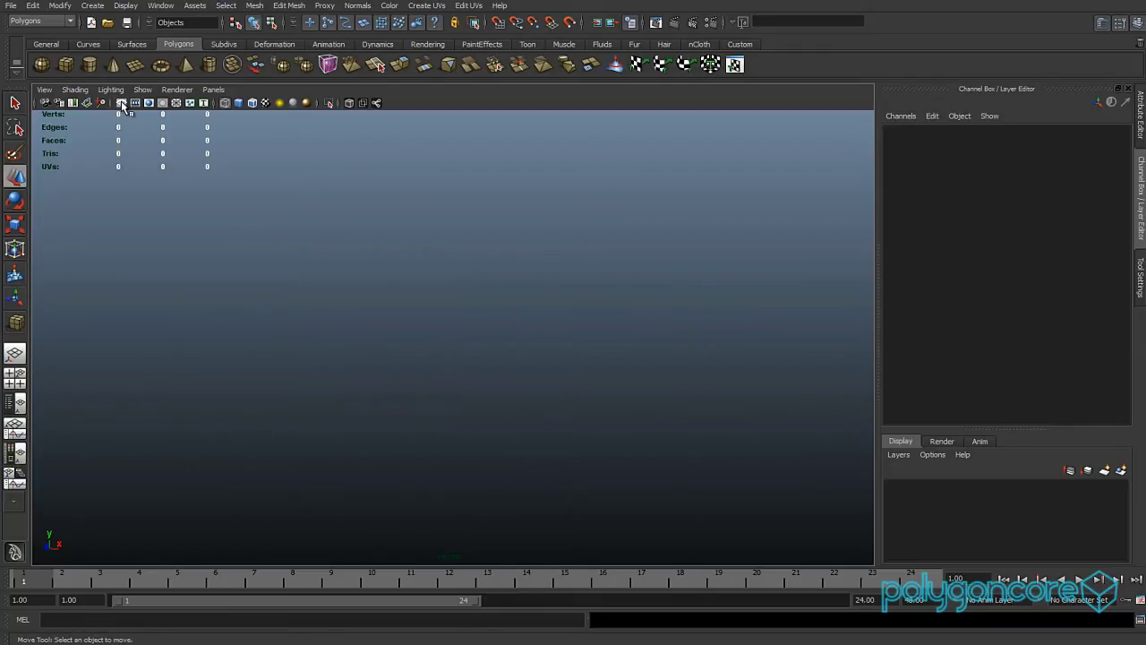
{"action": "left_click", "coordinate": [122, 103]}
{"action": "left_click_drag", "start_coordinate": [274, 355], "coordinate": [353, 361], "text": "alt"}
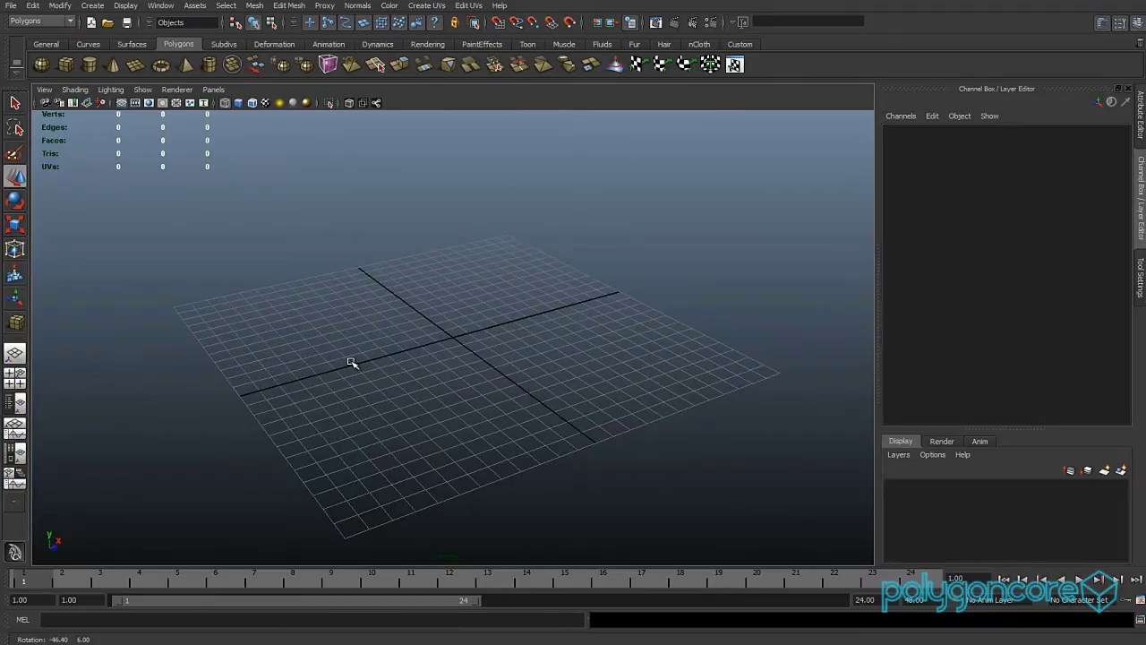
- Draw a polygon cube interactively on the grid
{"action": "left_click", "coordinate": [66, 64]}
{"action": "left_click_drag", "start_coordinate": [473, 332], "coordinate": [430, 384], "text": "alt"}
{"action": "left_click", "coordinate": [414, 329]}
{"action": "left_click_drag", "start_coordinate": [414, 330], "coordinate": [537, 377]}
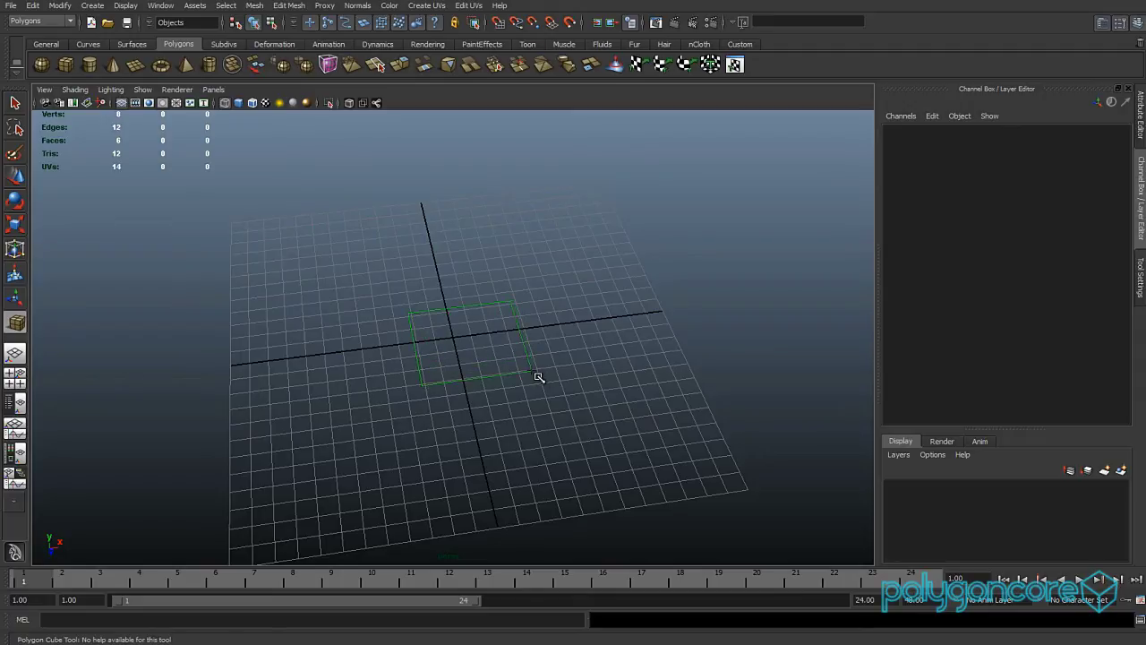
{"action": "left_click_drag", "start_coordinate": [528, 332], "coordinate": [485, 338]}
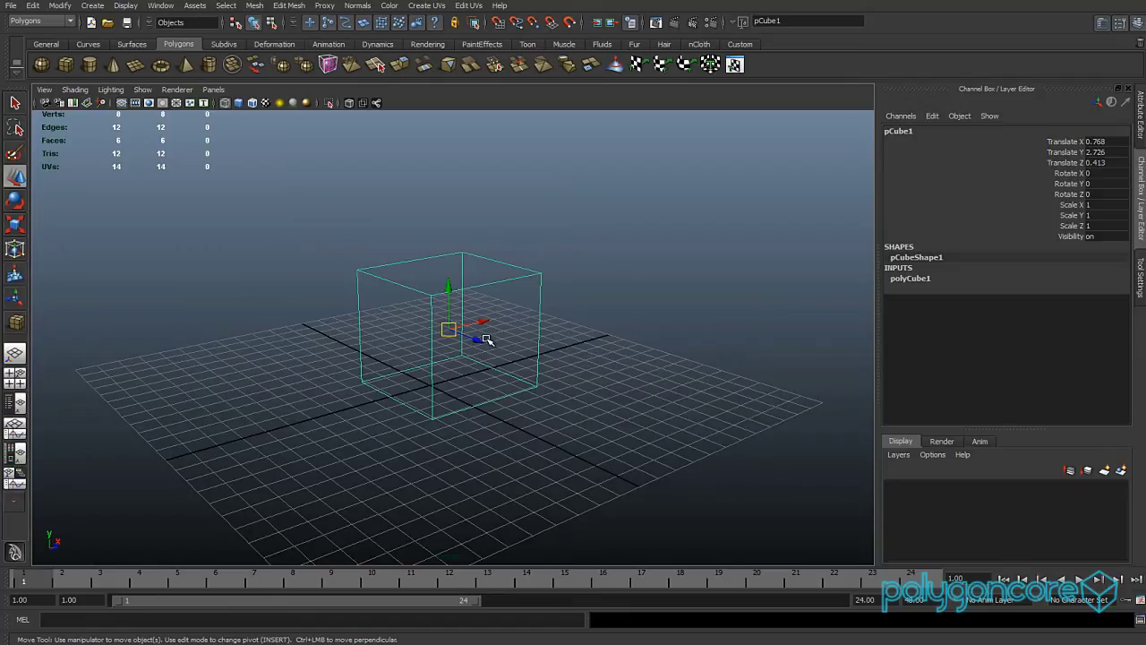
- Try wireframe, shaded and smooth-preview displays, ending solid shaded without smoothing
{"action": "key", "text": "5"}
{"action": "key", "text": "4"}
{"action": "key", "text": "5"}
{"action": "key", "text": "3"}
{"action": "key", "text": "1"}
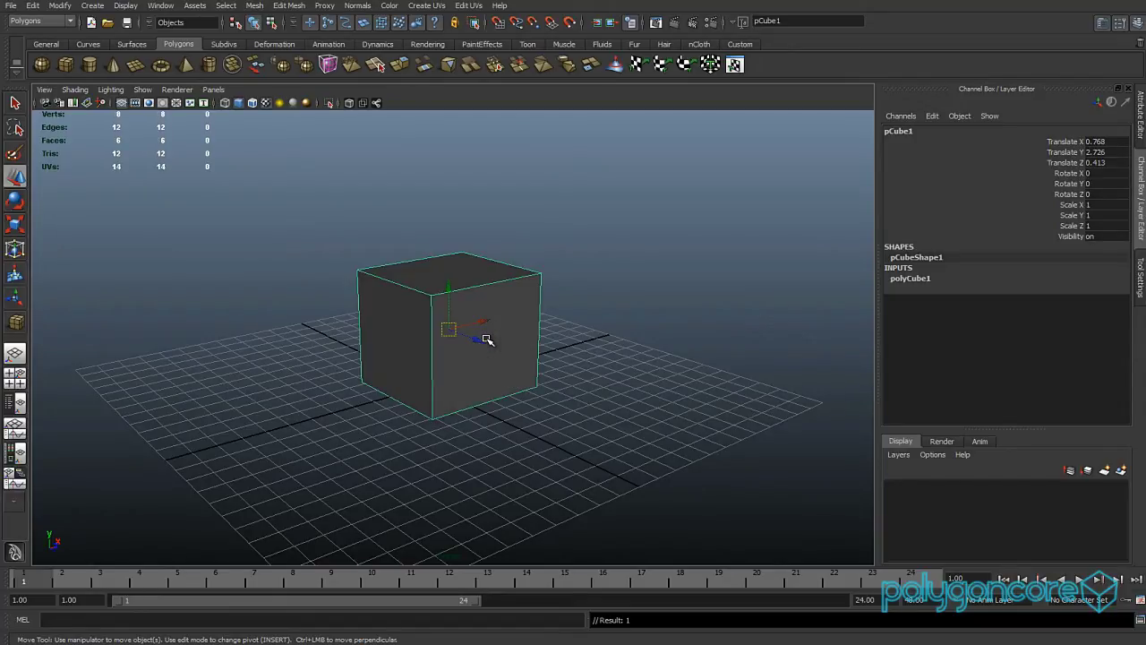
- Set polyCube1 Width, Height and Depth to 5
{"action": "left_click", "coordinate": [912, 279]}
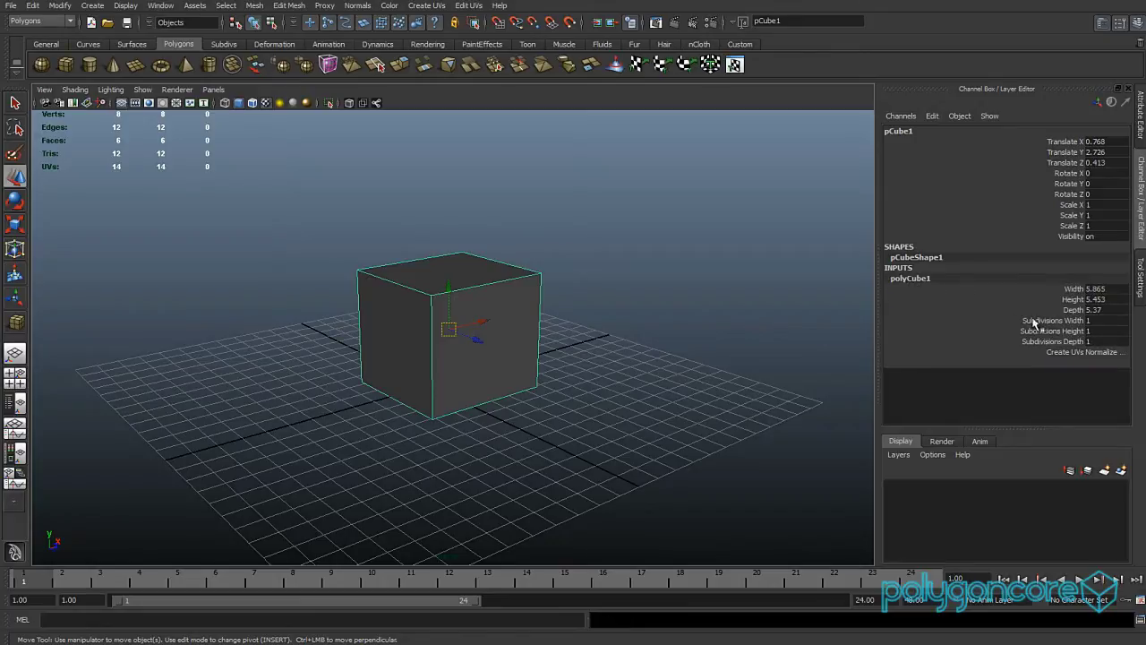
{"action": "left_click_drag", "start_coordinate": [1109, 288], "coordinate": [1110, 312]}
{"action": "left_click", "coordinate": [1111, 310]}
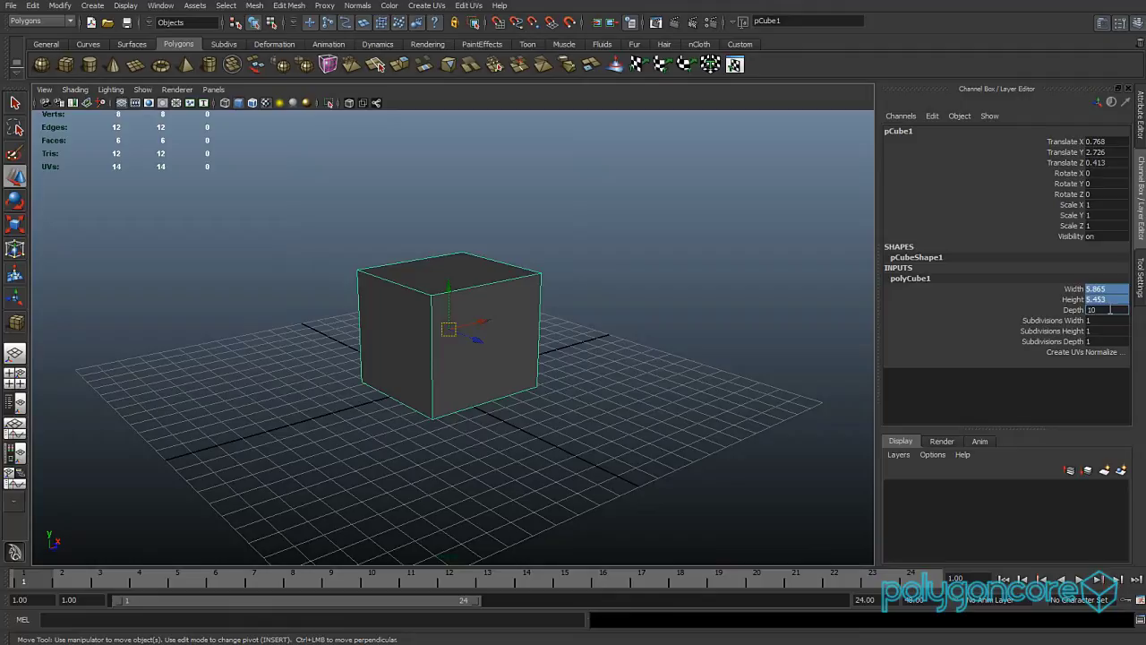
{"action": "type", "text": "10"}
{"action": "key", "text": "Return"}
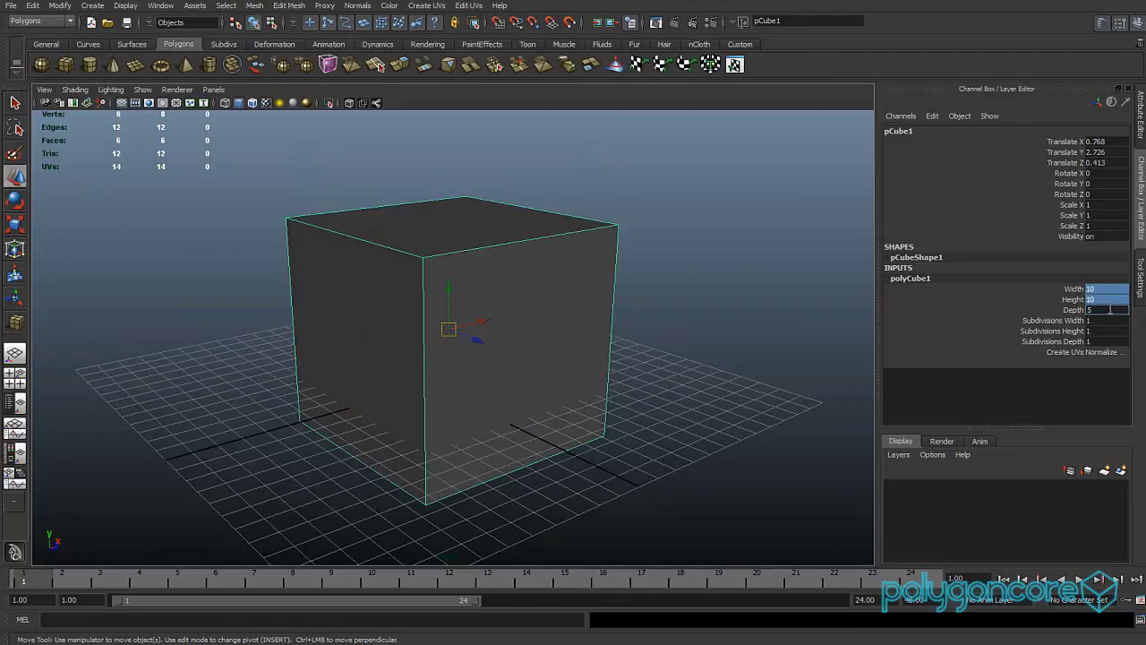
{"action": "key", "text": "Return"}
- Set the cube's width and height subdivisions to 1
{"action": "left_click", "coordinate": [1098, 321]}
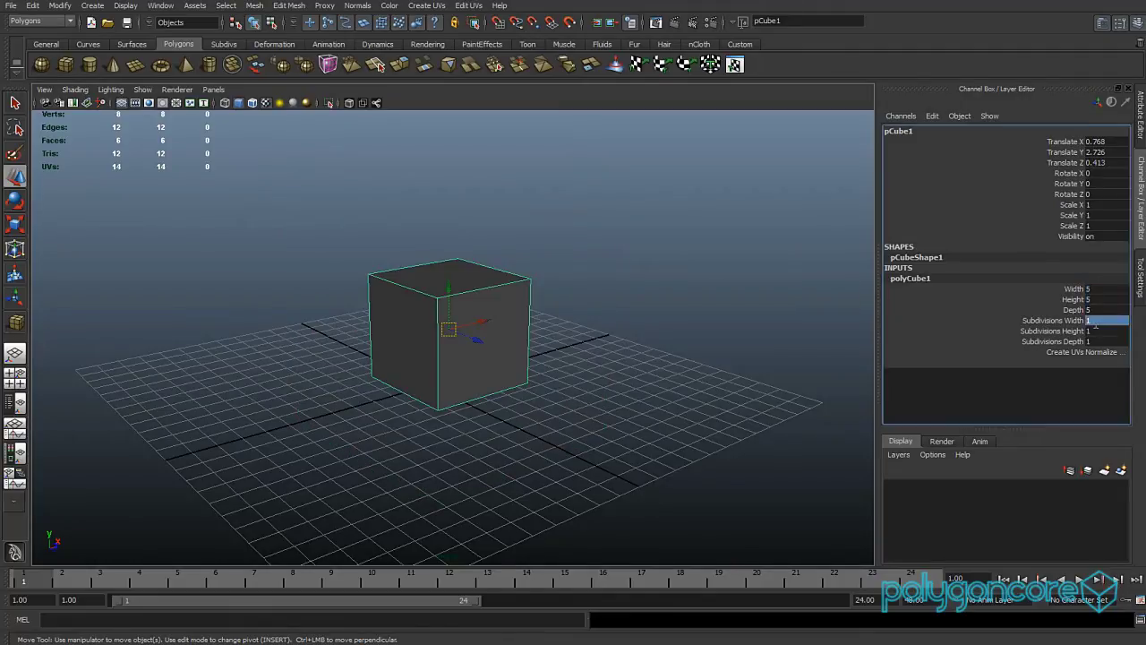
{"action": "type", "text": "2"}
{"action": "key", "text": "Return"}
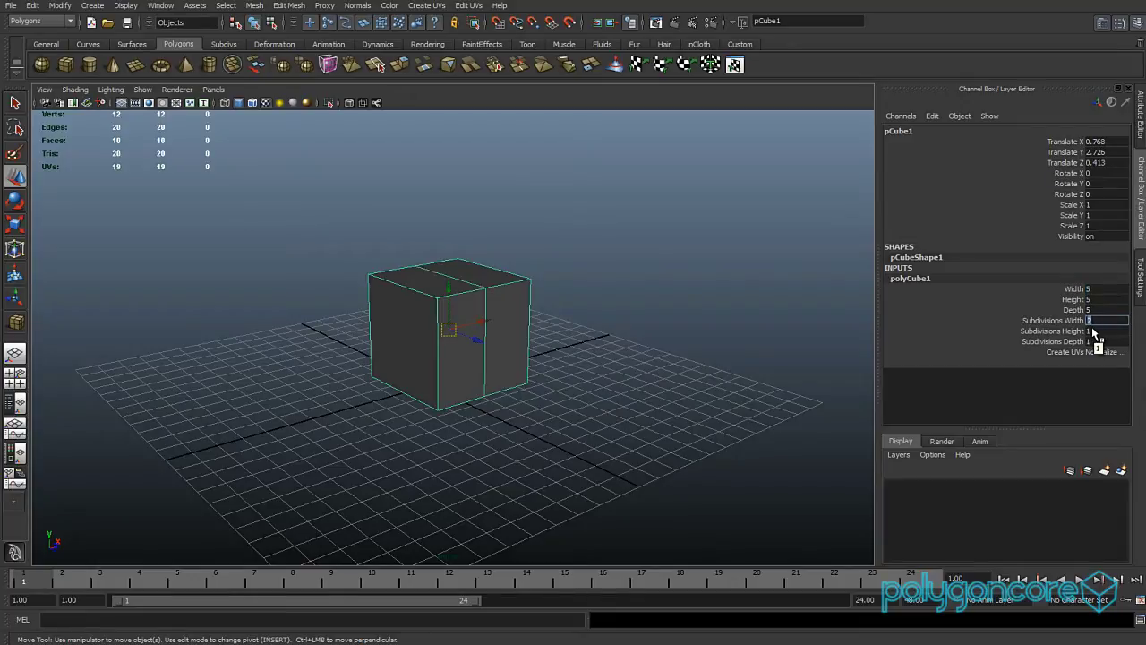
{"action": "left_click", "coordinate": [1097, 331]}
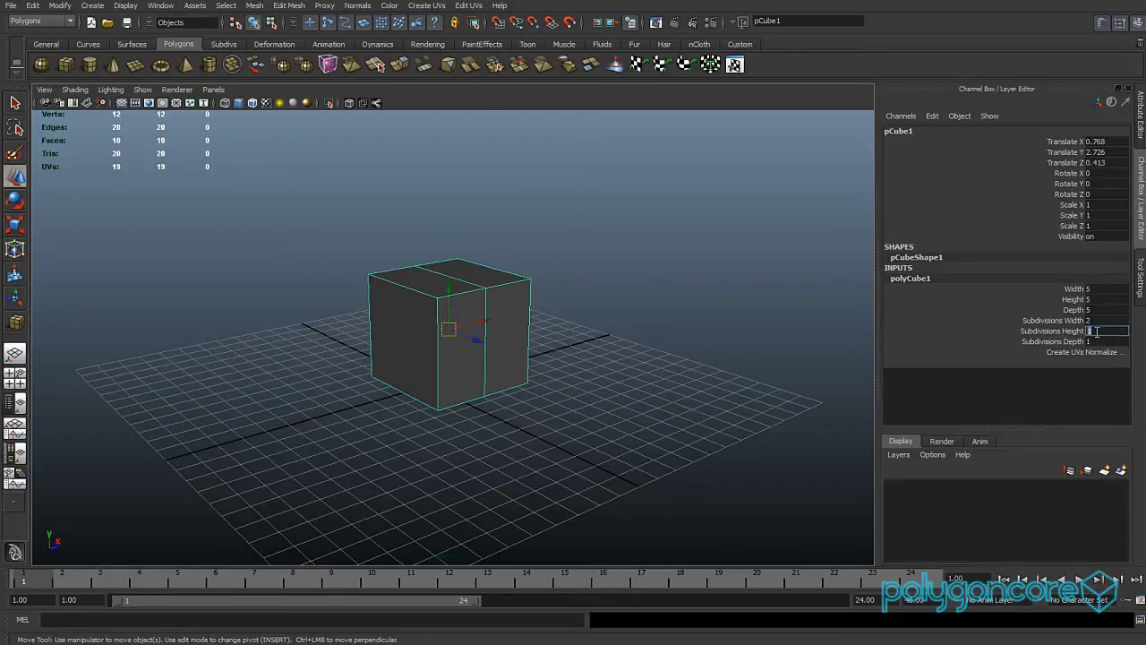
{"action": "key", "text": "Return"}
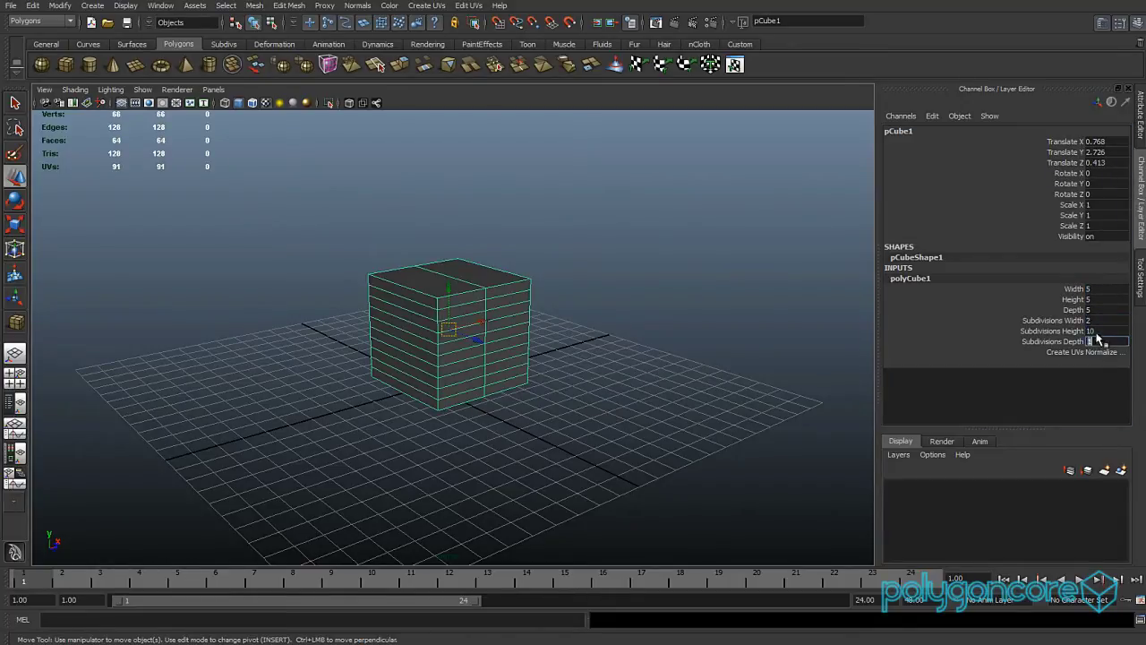
{"action": "left_click_drag", "start_coordinate": [1096, 321], "coordinate": [1096, 333]}
{"action": "left_click", "coordinate": [1096, 341]}
{"action": "type", "text": "1"}
{"action": "key", "text": "Return"}
- Deselect the cube and move the camera closer to it
{"action": "left_click", "coordinate": [624, 290]}
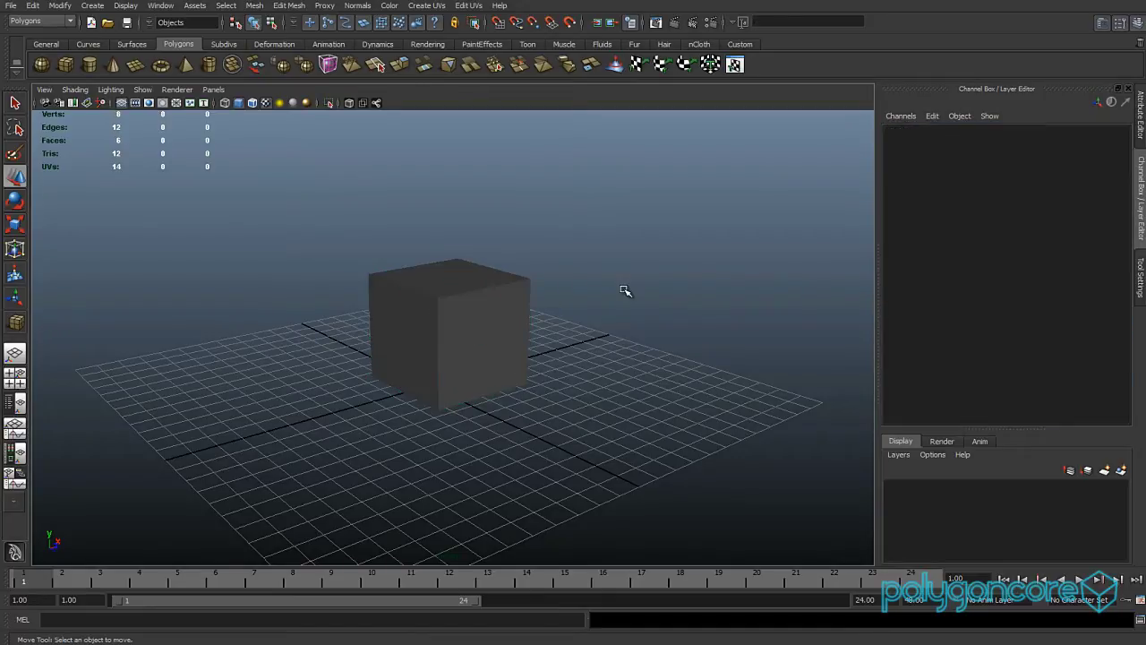
{"action": "left_click", "coordinate": [470, 317]}
{"action": "left_click", "coordinate": [305, 202]}
{"action": "right_click_drag", "start_coordinate": [396, 299], "coordinate": [578, 366], "text": "alt"}
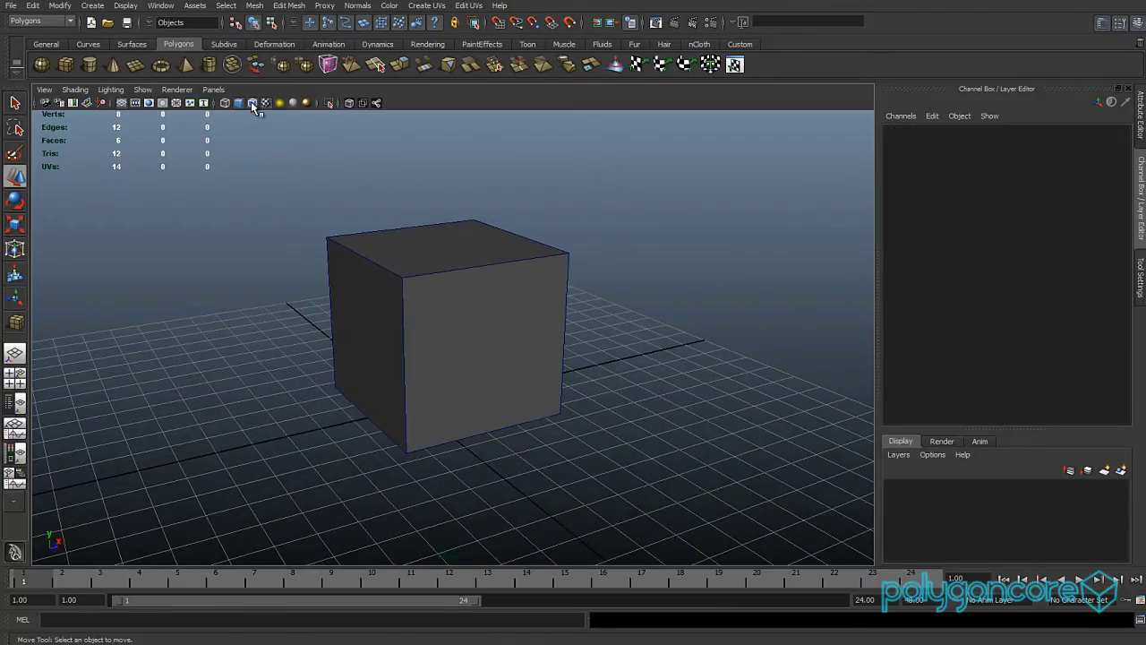
- Open the perspective camera's attributes and set Far Clip Plane to 1, then 100
{"action": "left_click", "coordinate": [59, 104]}
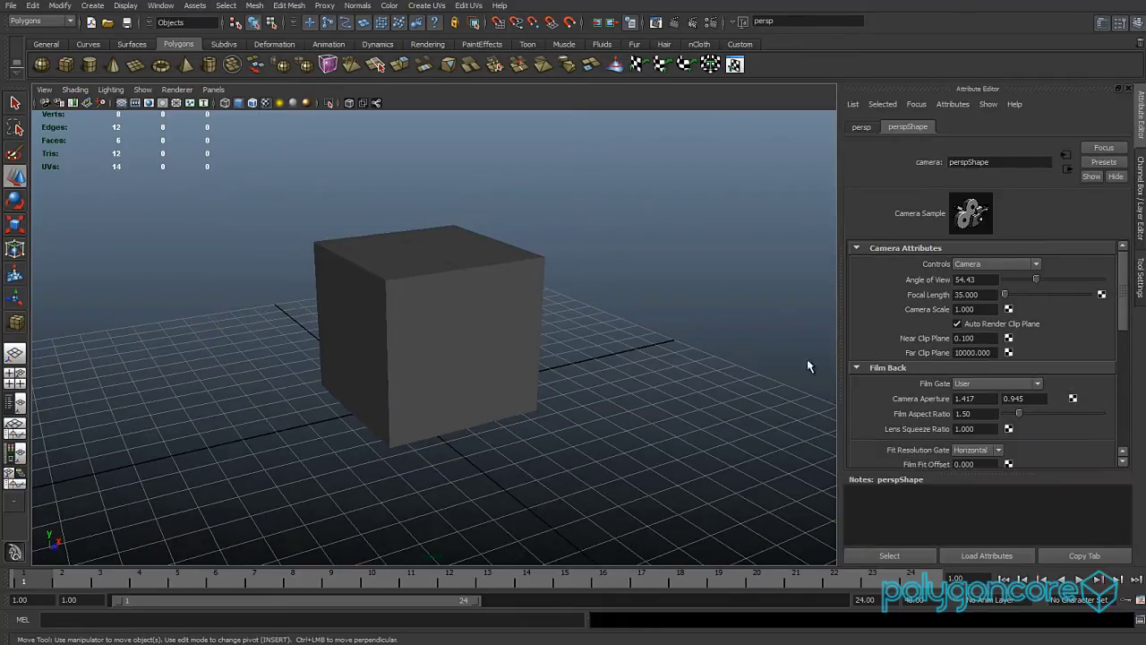
{"action": "double_click", "coordinate": [975, 354]}
{"action": "type", "text": "1"}
{"action": "key", "text": "Return"}
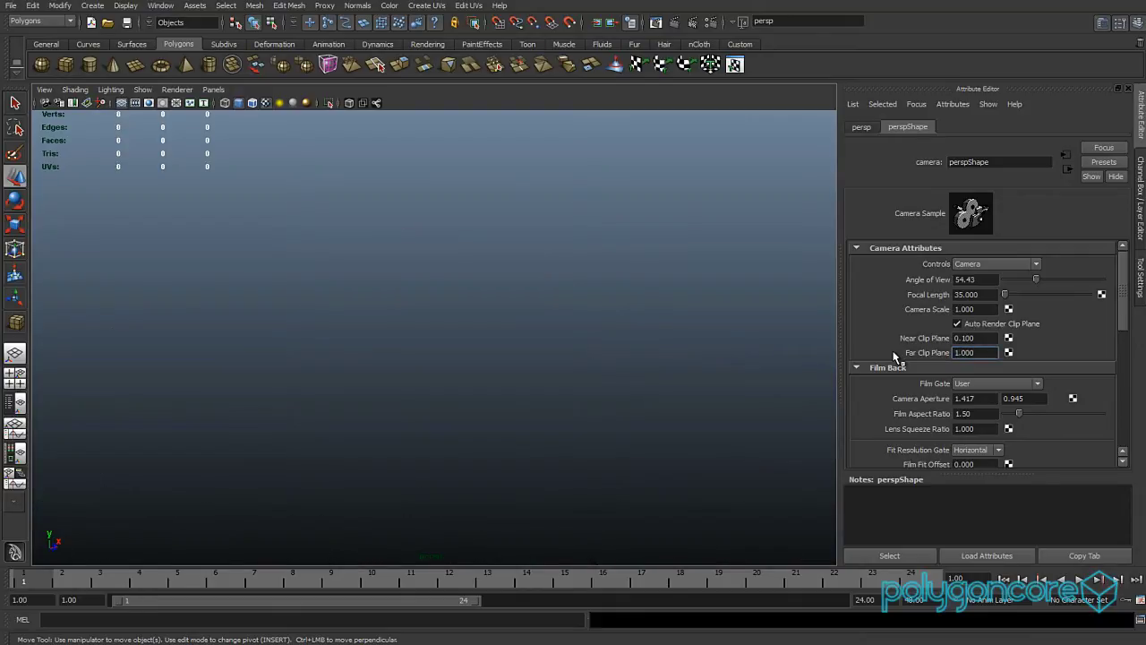
{"action": "left_click", "coordinate": [961, 352]}
{"action": "type", "text": "0"}
{"action": "key", "text": "Return"}
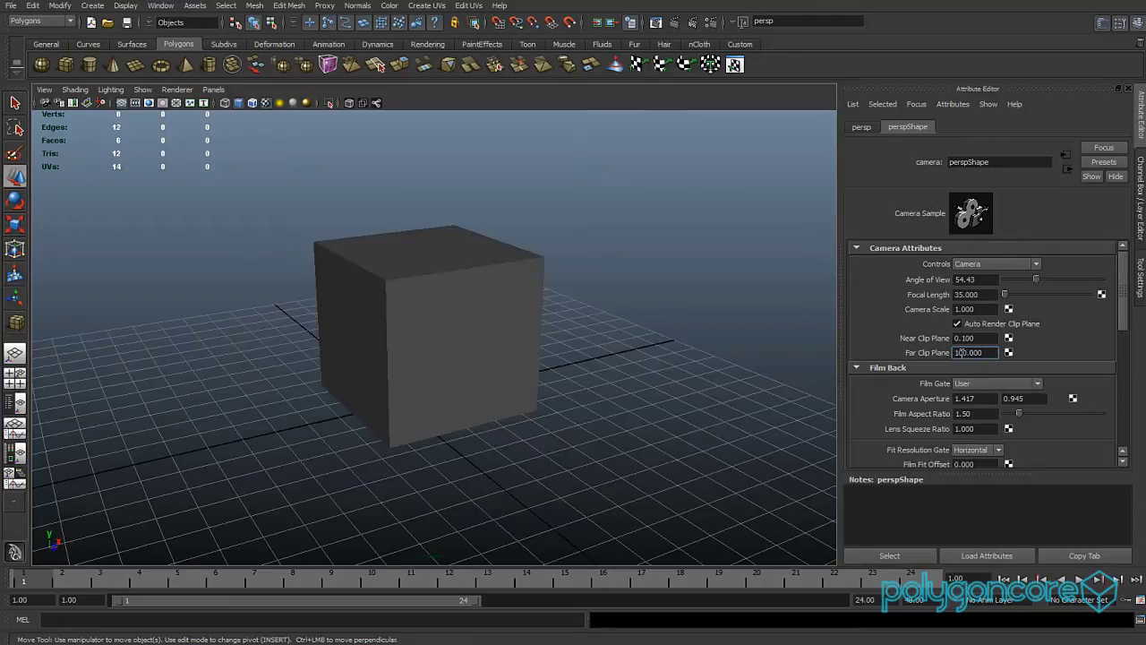
- Raise Far Clip Plane to 1000 and then 10000, leaving Near Clip at 0.1
{"action": "scroll", "coordinate": [563, 360], "scroll_direction": "down", "scroll_amount": 15}
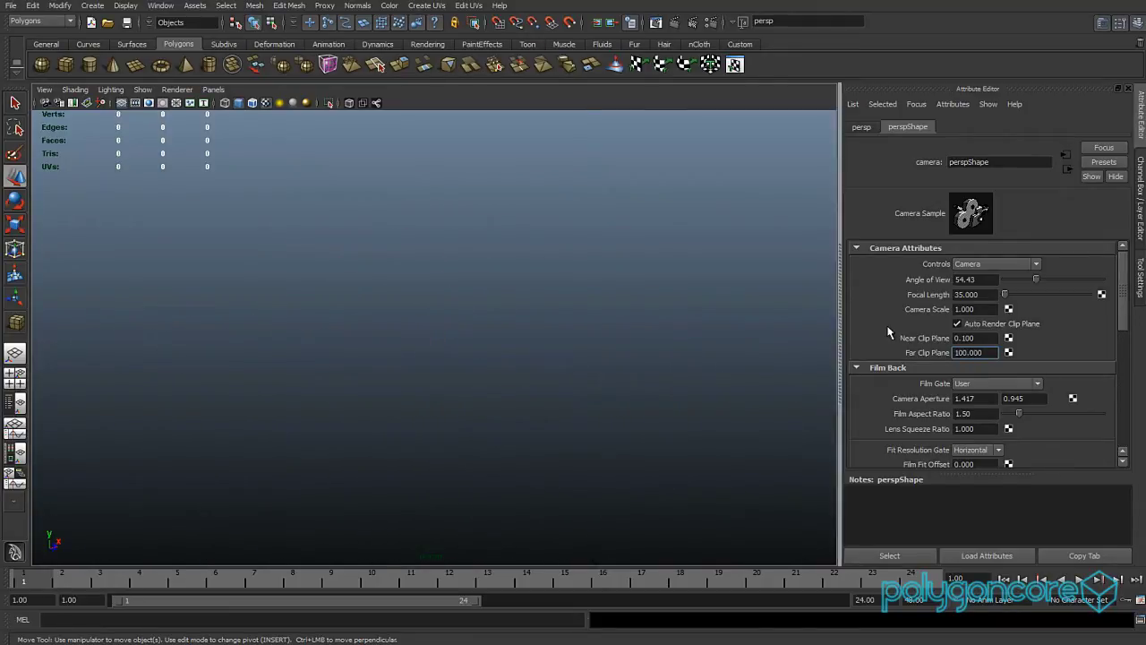
{"action": "type", "text": "0"}
{"action": "key", "text": "Return"}
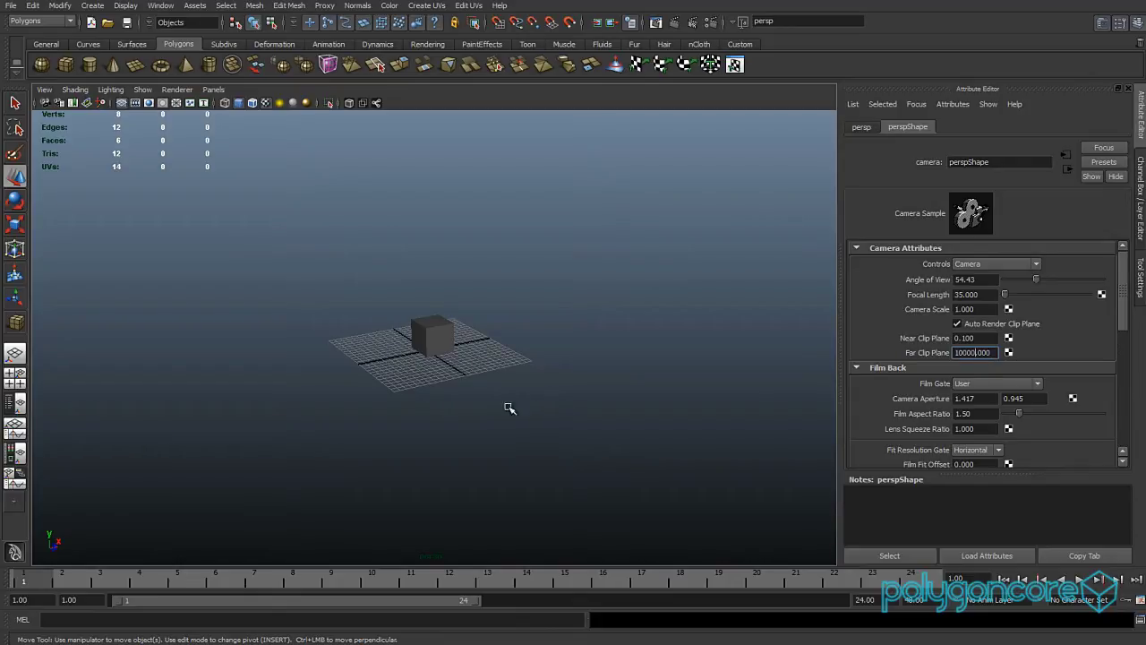
{"action": "scroll", "coordinate": [484, 400], "scroll_direction": "up", "scroll_amount": 8}
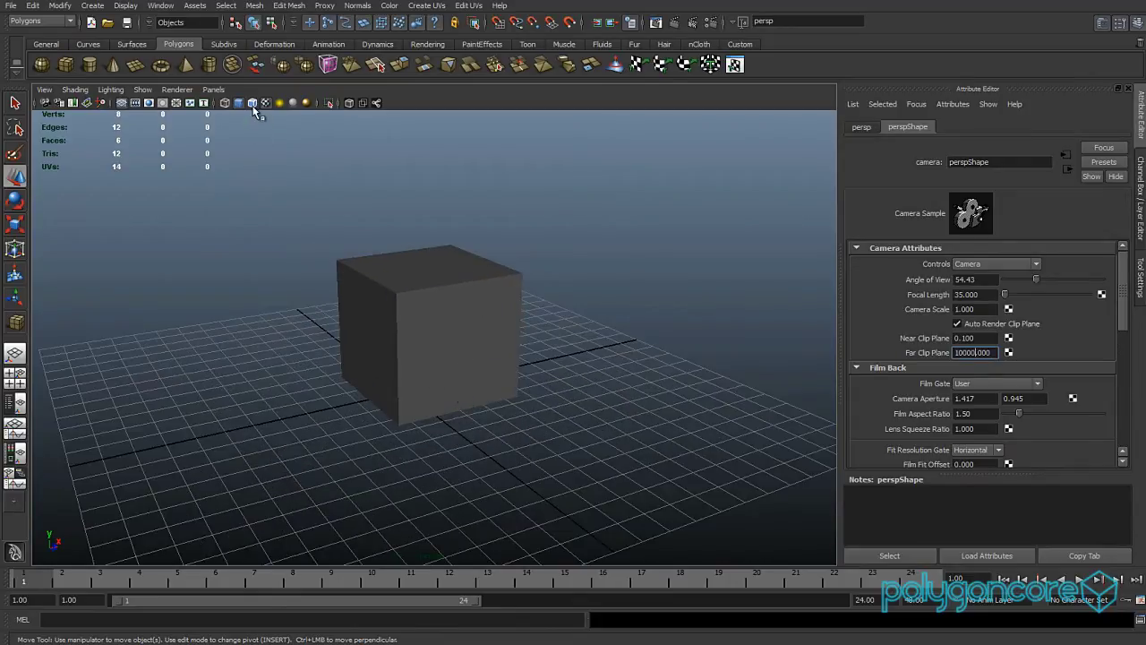
{"action": "scroll", "coordinate": [332, 230], "scroll_direction": "up", "scroll_amount": 4}
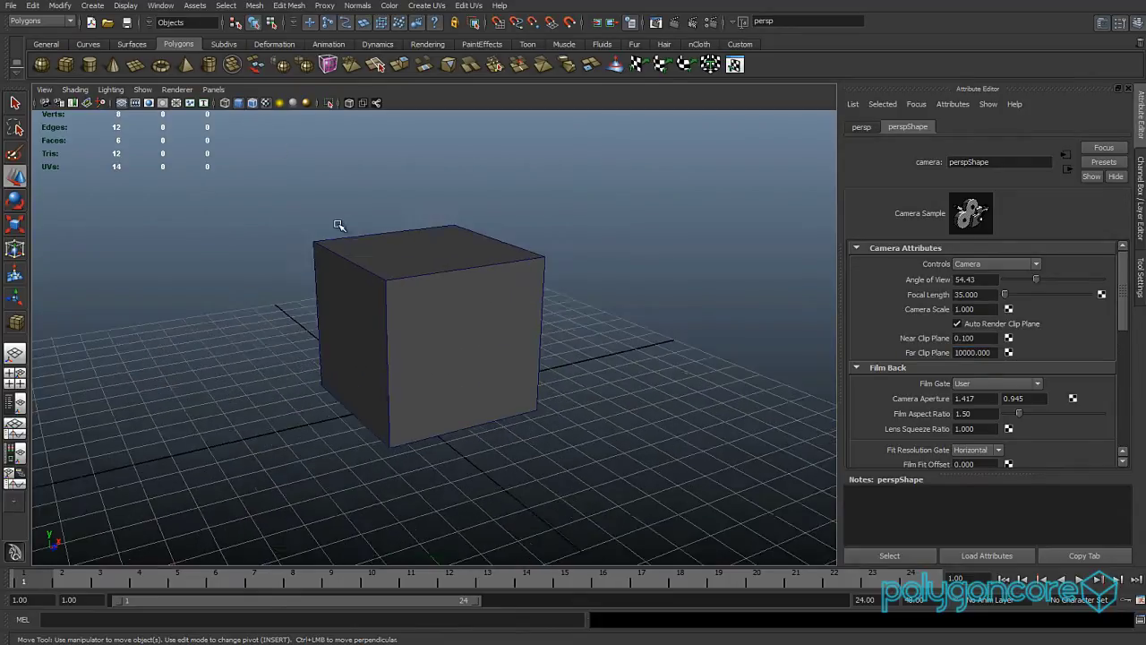
{"action": "left_click", "coordinate": [963, 338]}
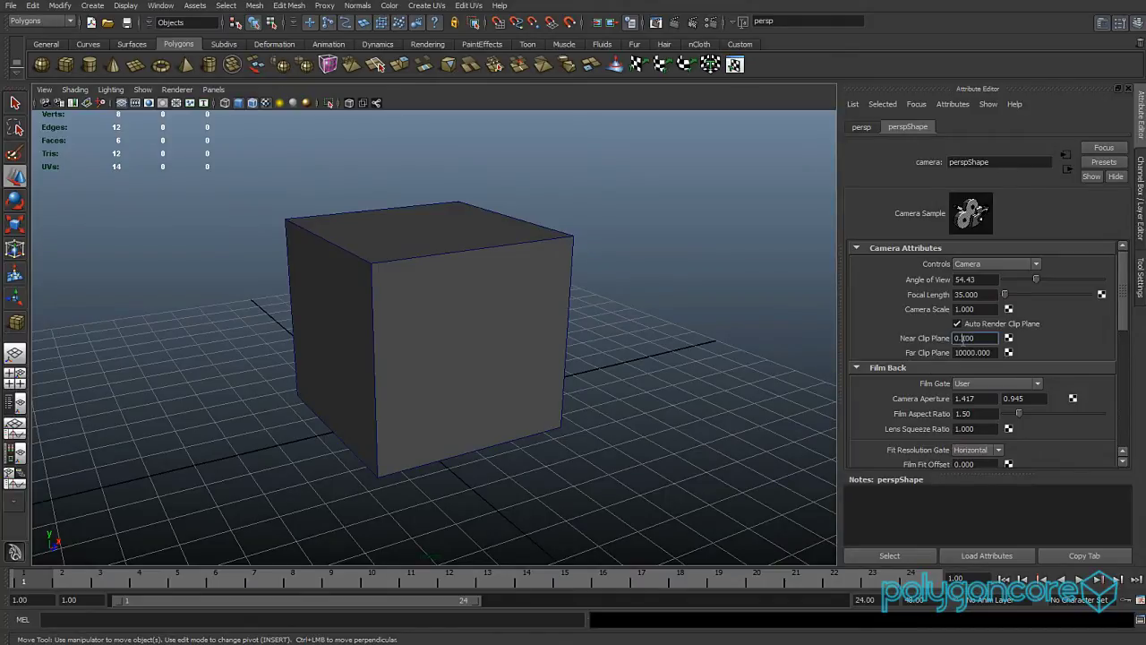
{"action": "scroll", "coordinate": [537, 401], "scroll_direction": "up", "scroll_amount": 6}
{"action": "scroll", "coordinate": [609, 398], "scroll_direction": "down", "scroll_amount": 5}
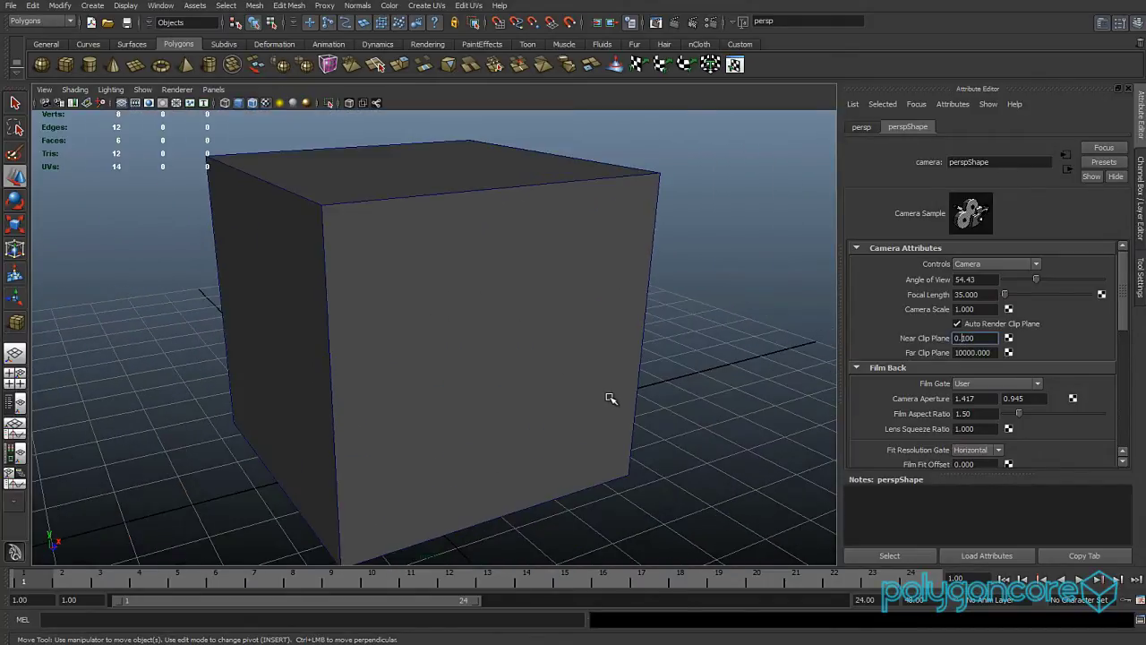
- Switch the cube to edge mode and select its top front and top left edges
{"action": "right_click", "coordinate": [438, 334]}
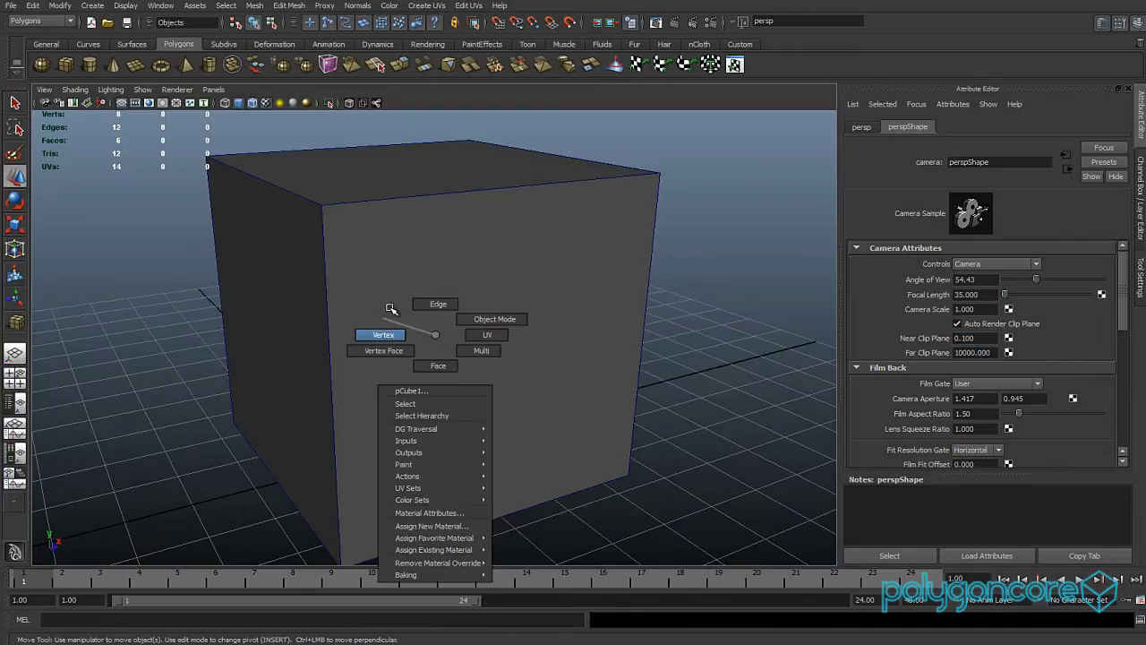
{"action": "right_click_drag", "start_coordinate": [439, 310], "coordinate": [438, 307]}
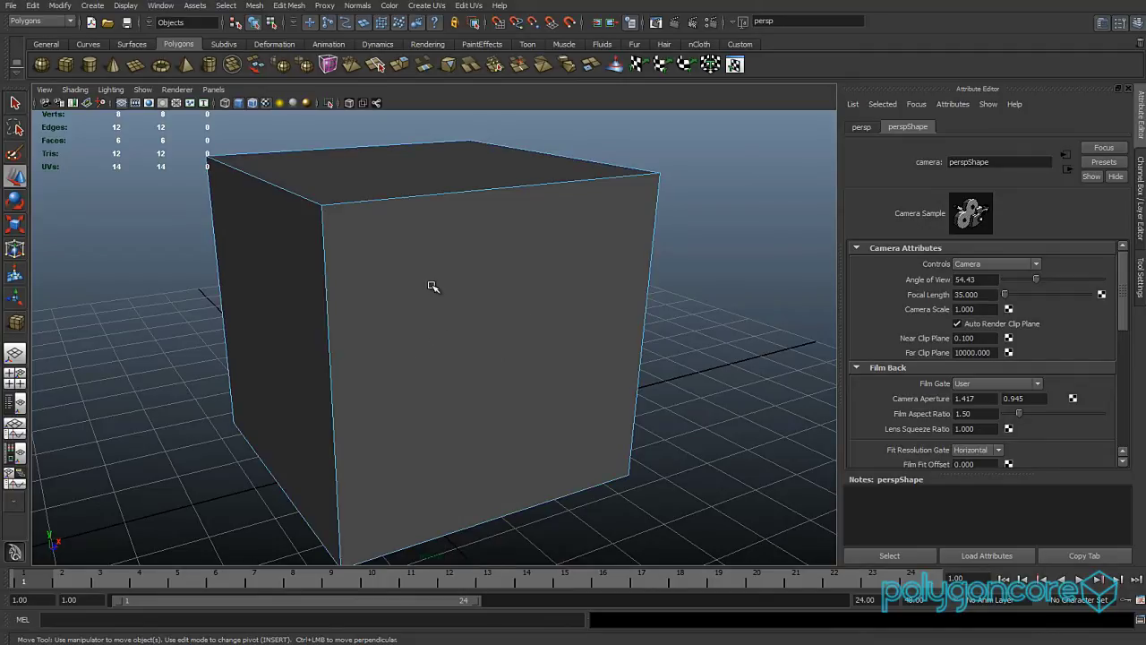
{"action": "left_click", "coordinate": [400, 200]}
{"action": "left_click", "coordinate": [296, 194]}
{"action": "left_click_drag", "start_coordinate": [396, 249], "coordinate": [400, 257], "text": "alt"}
- Switch to face mode and select the front, left and top faces
{"action": "right_click_drag", "start_coordinate": [433, 305], "coordinate": [430, 329]}
{"action": "left_click", "coordinate": [428, 306]}
{"action": "left_click", "coordinate": [317, 311]}
{"action": "left_click", "coordinate": [373, 224]}
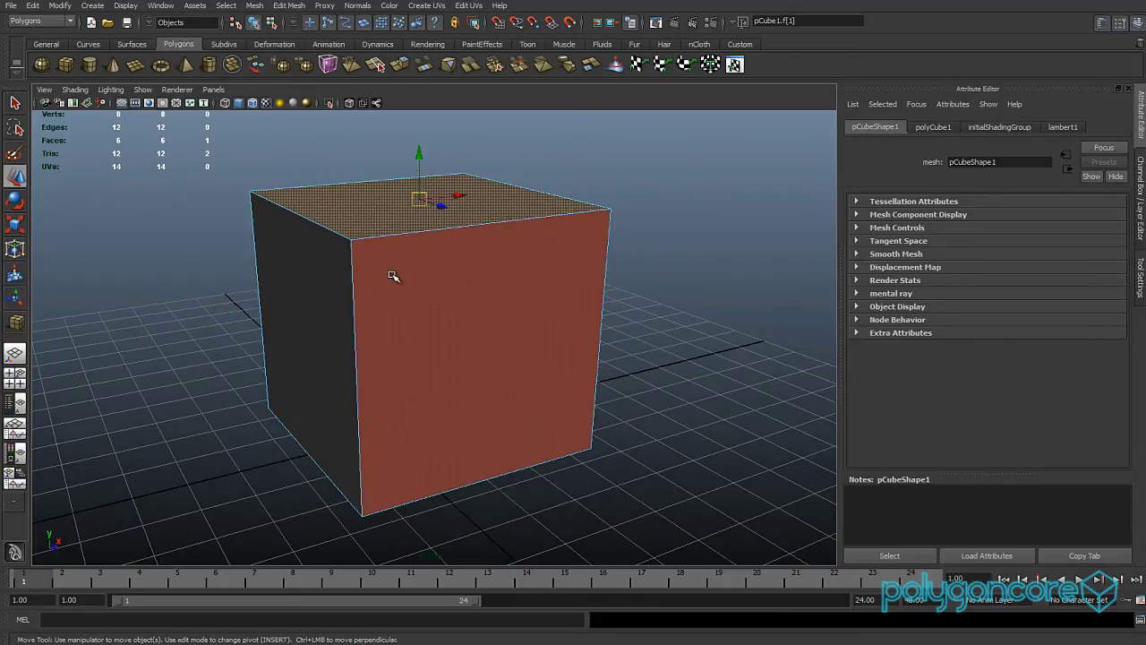
- Switch to vertex mode and select three top vertices of the cube
{"action": "right_click_drag", "start_coordinate": [422, 295], "coordinate": [383, 296]}
{"action": "left_click", "coordinate": [350, 240]}
{"action": "left_click", "coordinate": [608, 210]}
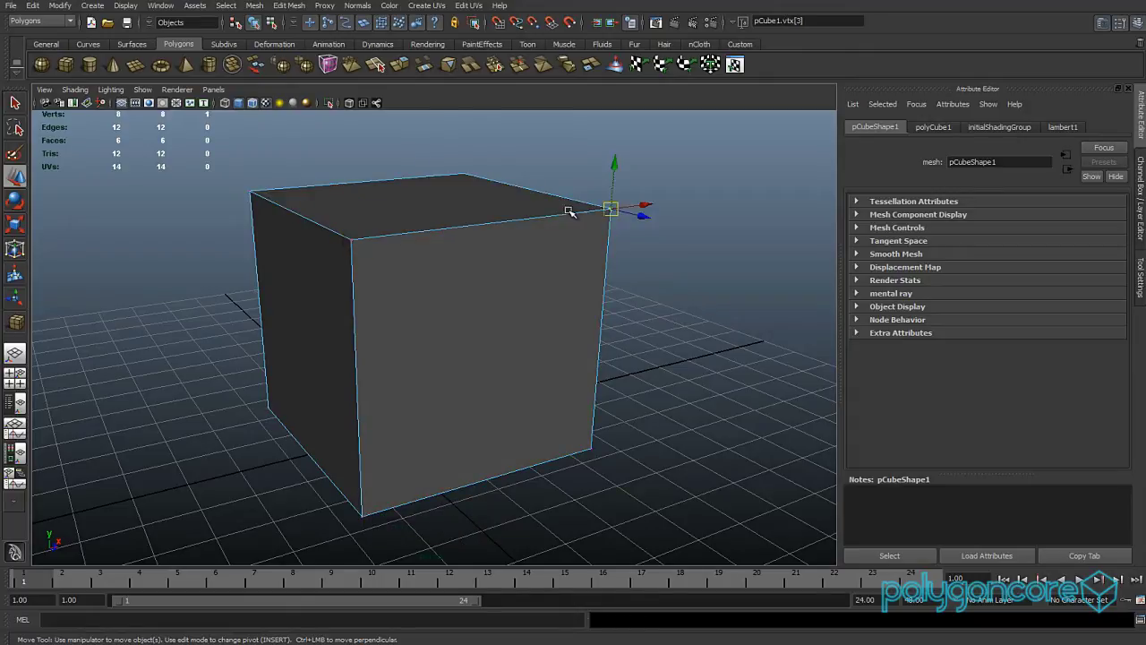
{"action": "left_click", "coordinate": [464, 174]}
{"action": "left_click_drag", "start_coordinate": [603, 300], "coordinate": [391, 254], "text": "alt"}
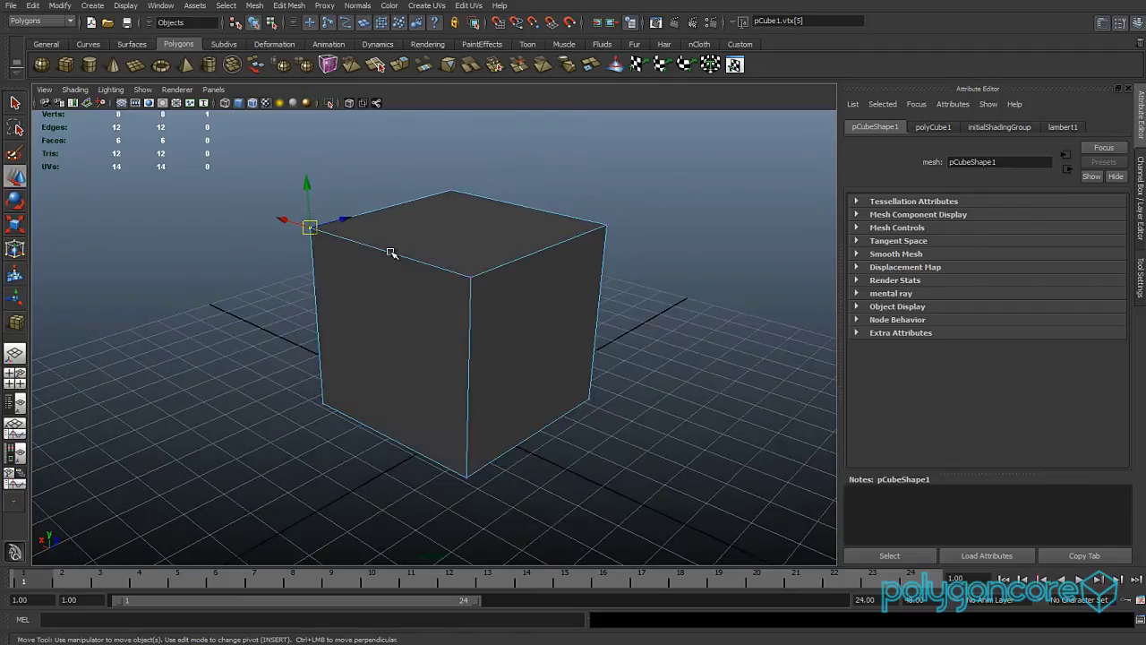
- Hide the grid, select the top face, and move it down and back up
{"action": "left_click", "coordinate": [121, 102]}
{"action": "right_click", "coordinate": [458, 271]}
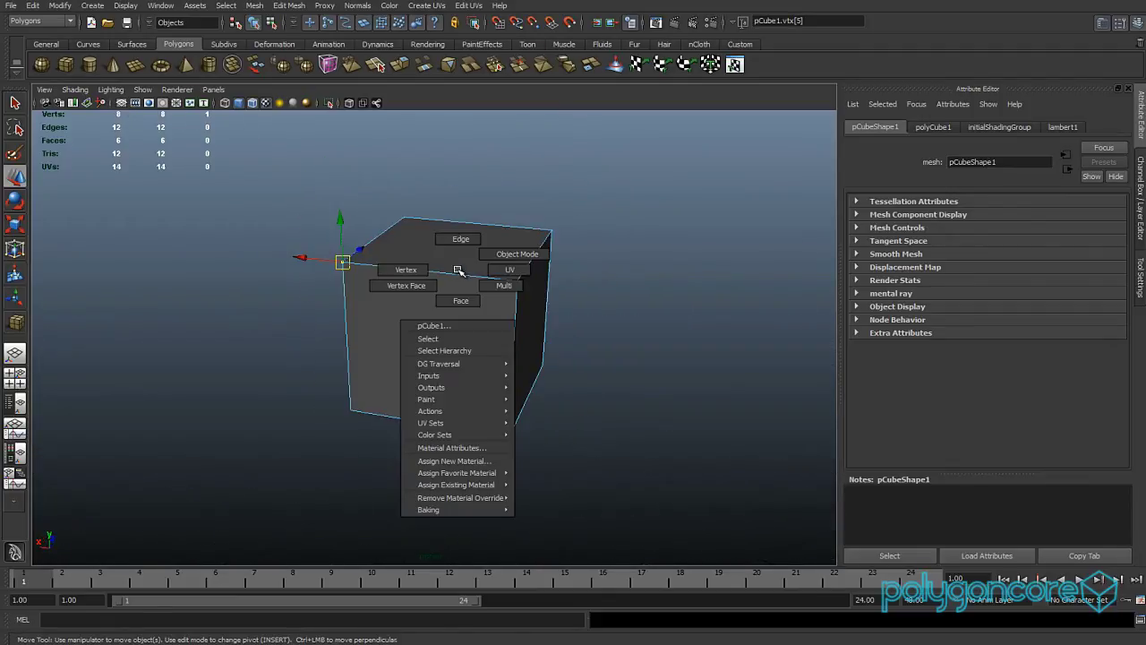
{"action": "right_click_drag", "start_coordinate": [458, 271], "coordinate": [461, 300]}
{"action": "left_click", "coordinate": [454, 253]}
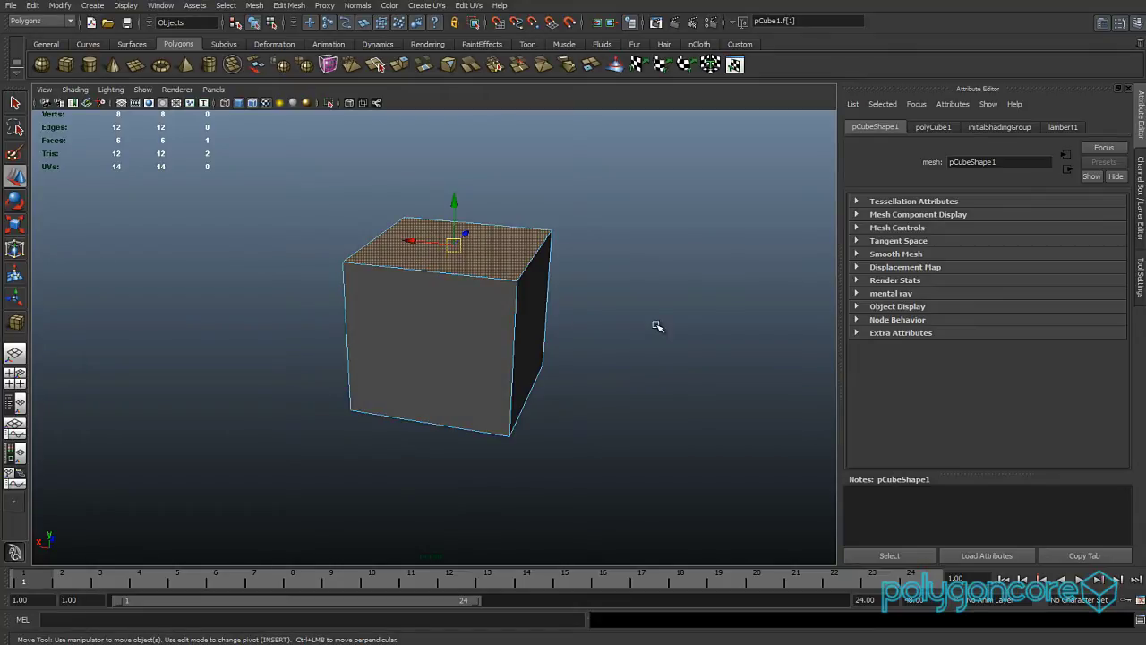
{"action": "key", "text": "r"}
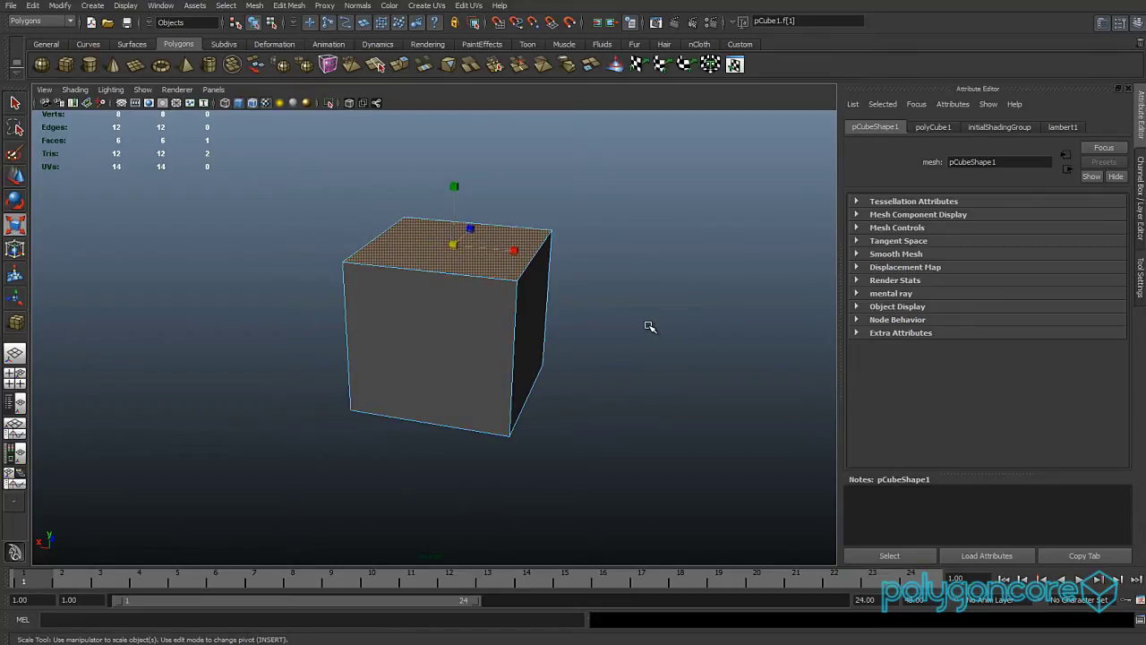
{"action": "key", "text": "e"}
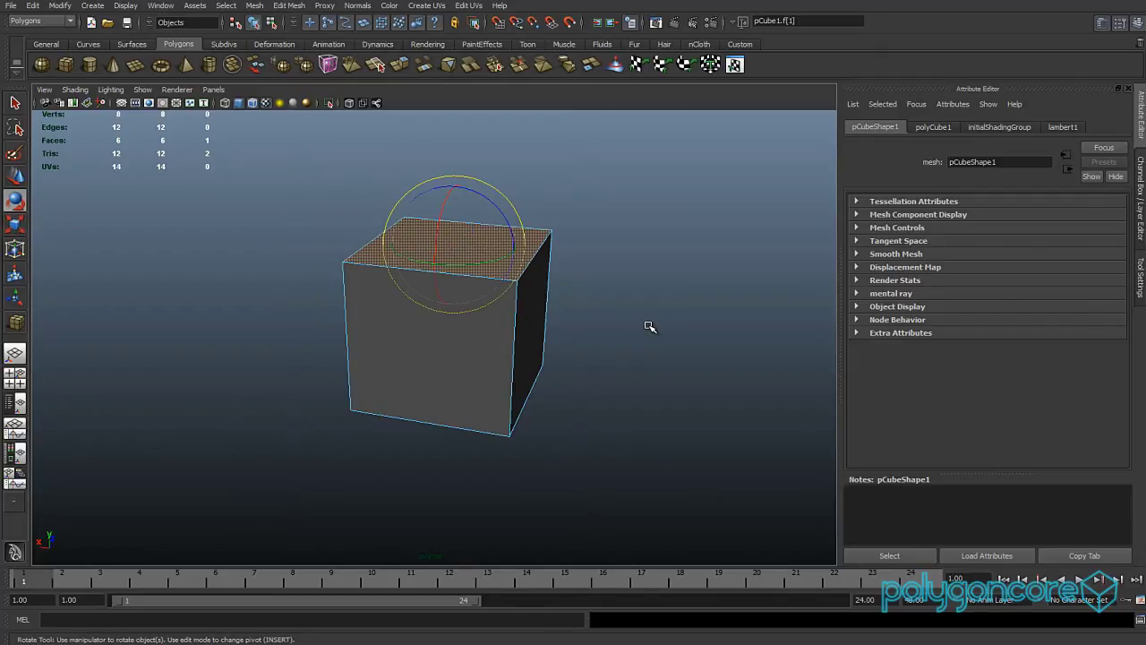
{"action": "key", "text": "w"}
{"action": "left_click_drag", "start_coordinate": [454, 199], "coordinate": [452, 253]}
- Scale the top face along Z and undo it, then tilt it by rotating
{"action": "key", "text": "r"}
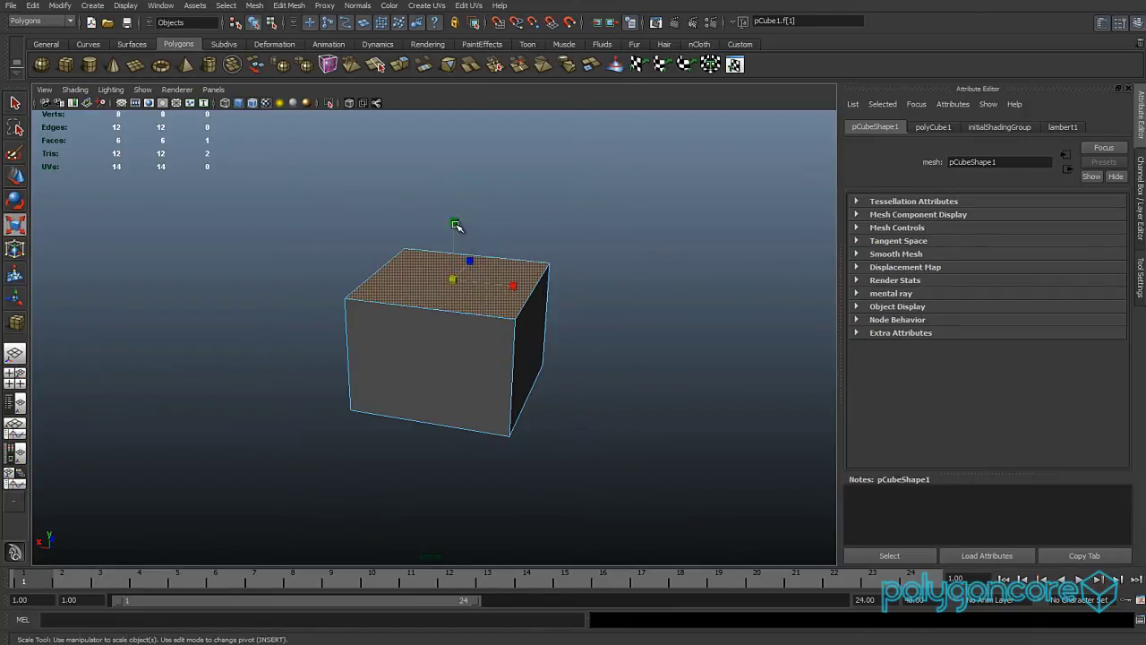
{"action": "left_click_drag", "start_coordinate": [469, 261], "coordinate": [411, 291]}
{"action": "key", "text": "ctrl+z"}
{"action": "key", "text": "ctrl+z"}
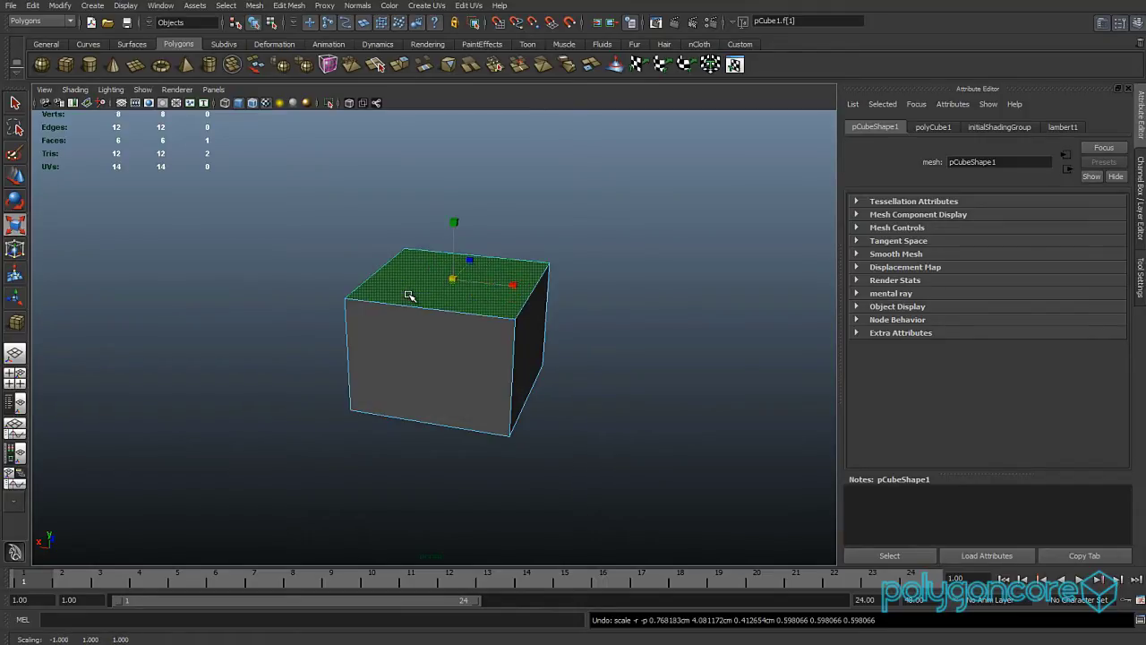
{"action": "key", "text": "e"}
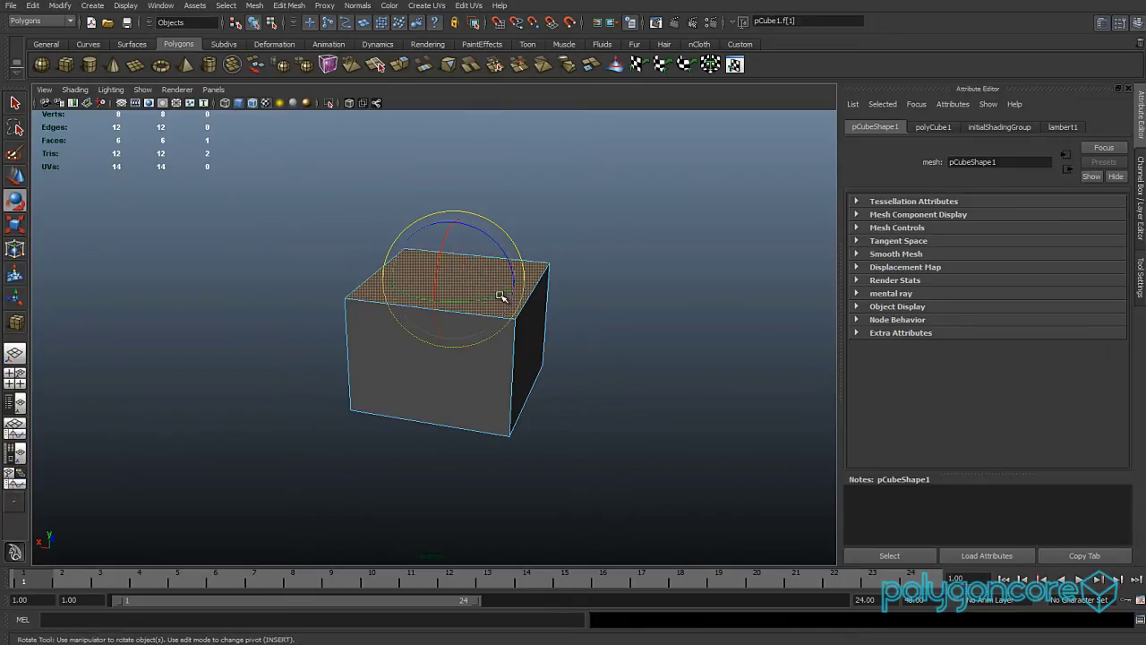
{"action": "left_click_drag", "start_coordinate": [506, 256], "coordinate": [538, 240]}
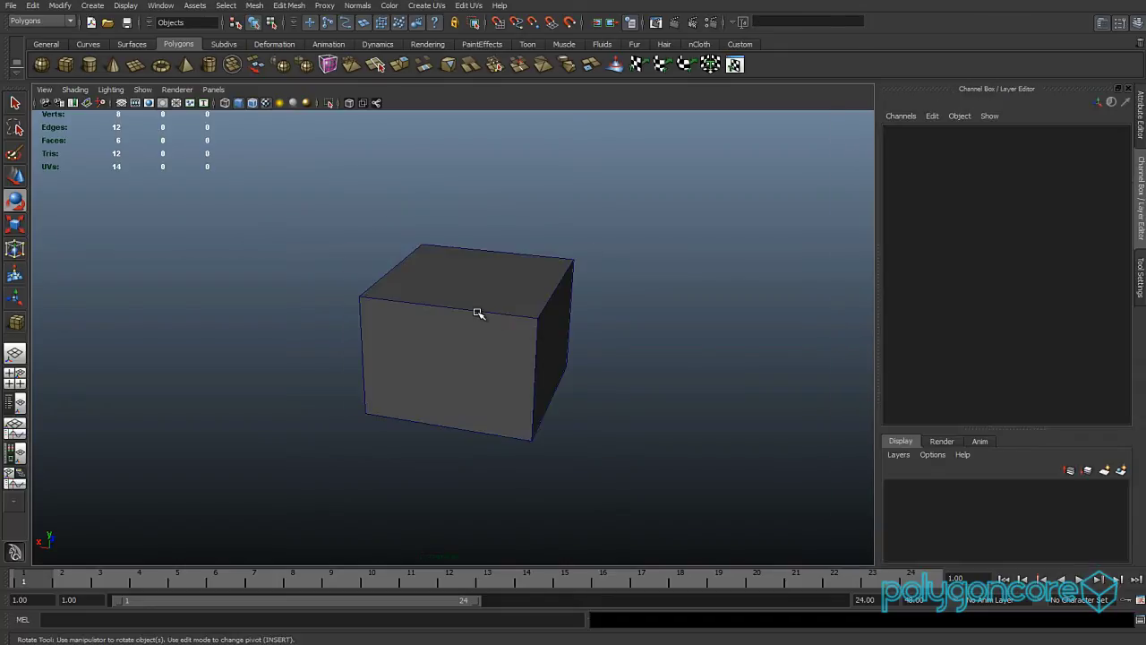
{"action": "left_click", "coordinate": [478, 313]}
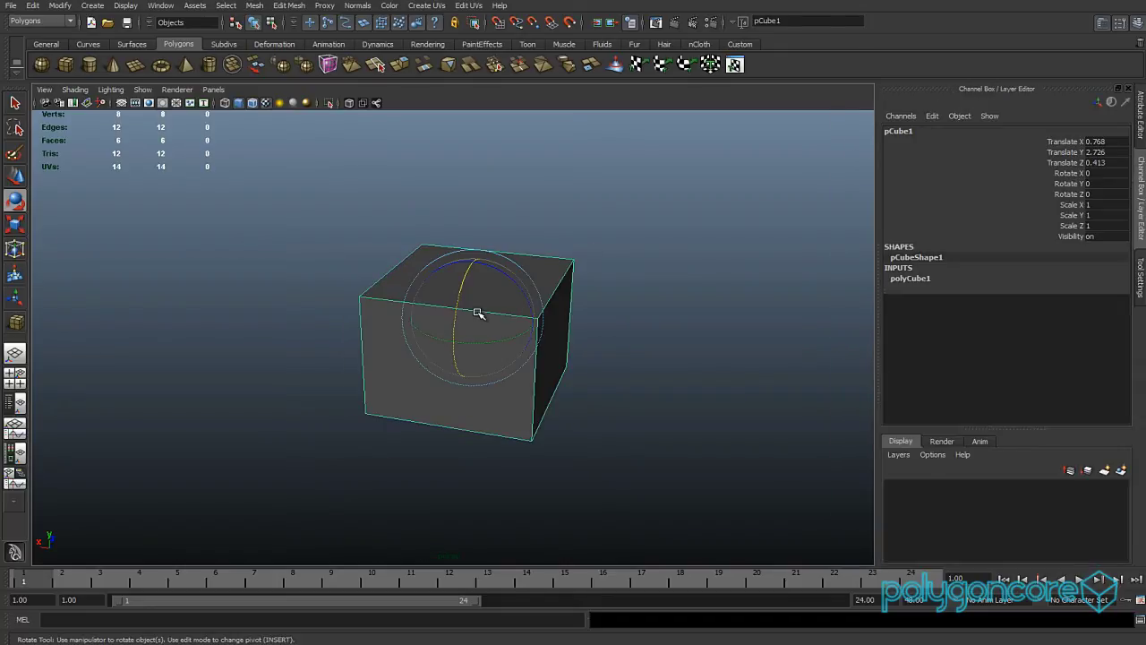
{"action": "key", "text": "w"}
{"action": "key", "text": "r"}
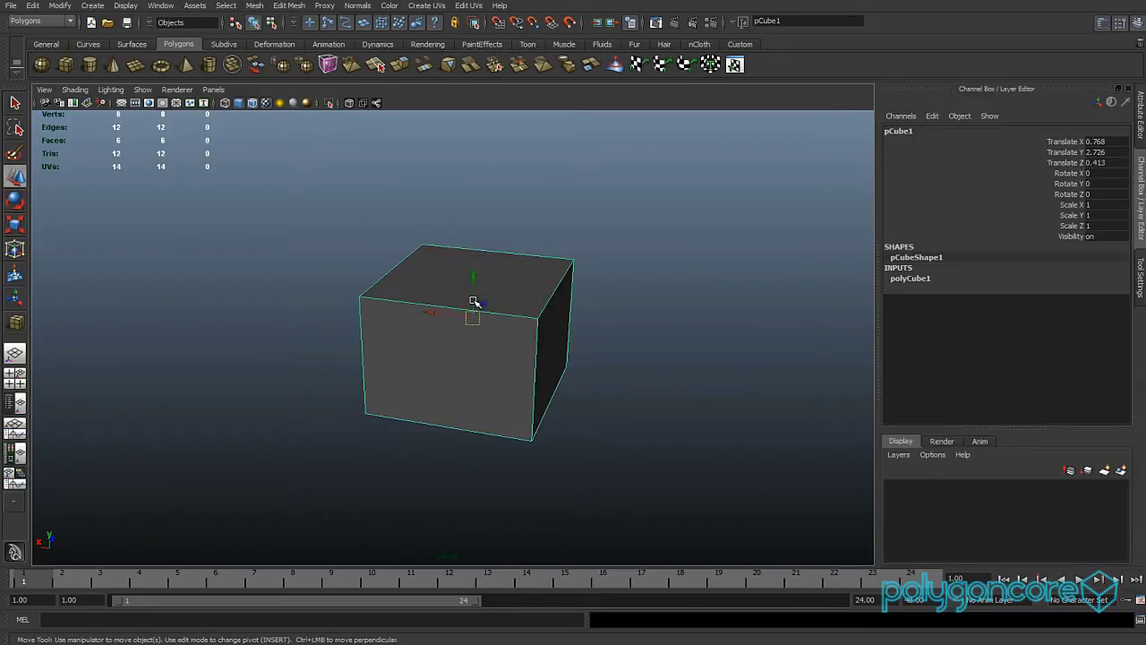
{"action": "key", "text": "e"}
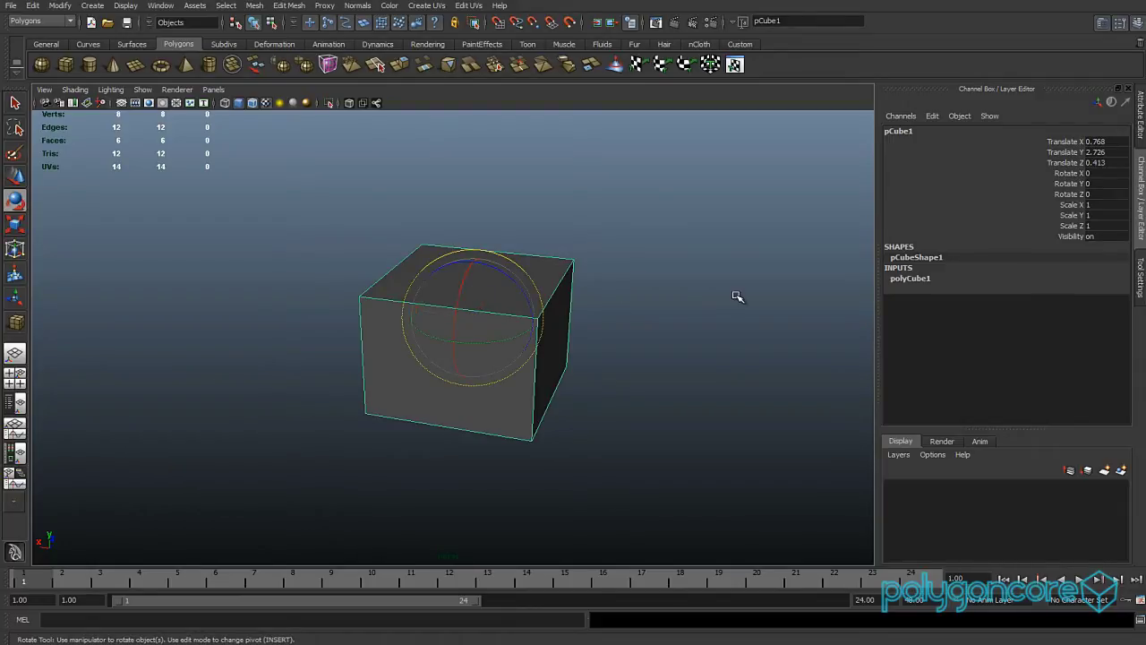
{"action": "left_click_drag", "start_coordinate": [513, 274], "coordinate": [540, 285]}
{"action": "left_click", "coordinate": [1098, 196]}
{"action": "type", "text": "10"}
{"action": "key", "text": "Return"}
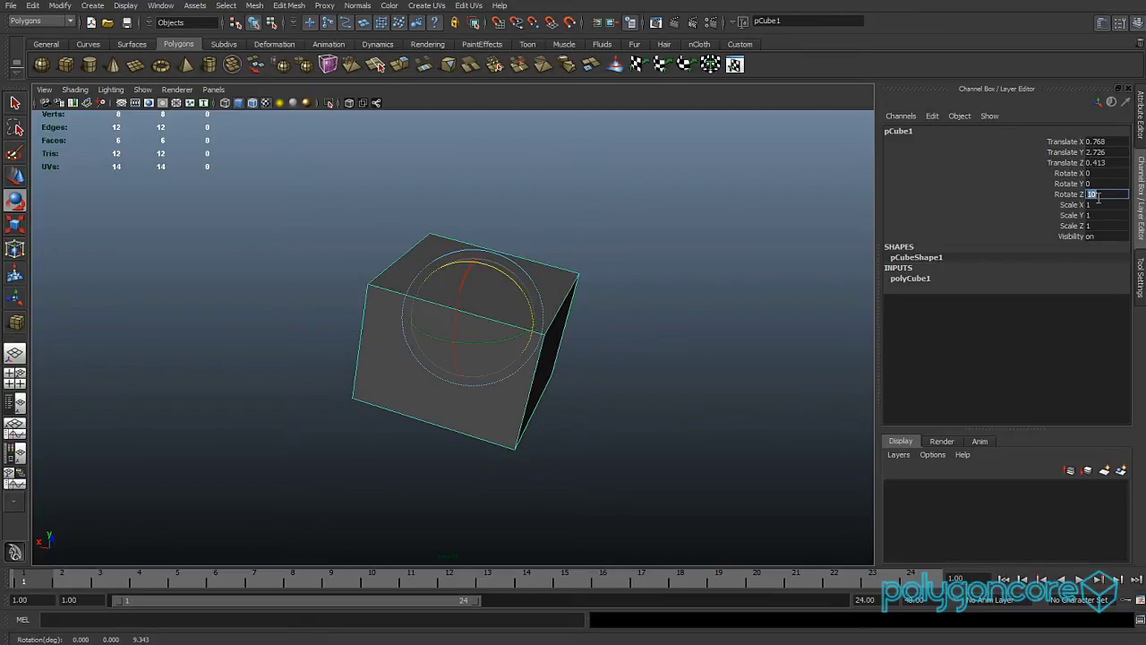
{"action": "key", "text": "Return"}
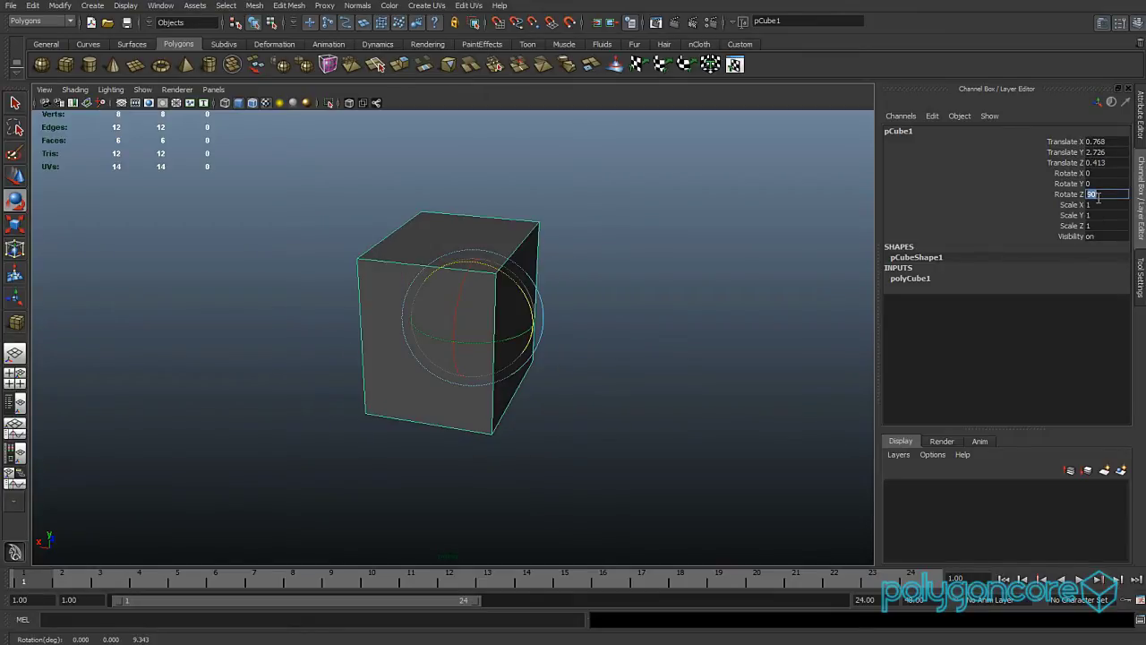
{"action": "key", "text": "Return"}
{"action": "left_click_drag", "start_coordinate": [1100, 205], "coordinate": [1097, 226]}
{"action": "type", "text": "5"}
{"action": "key", "text": "Return"}
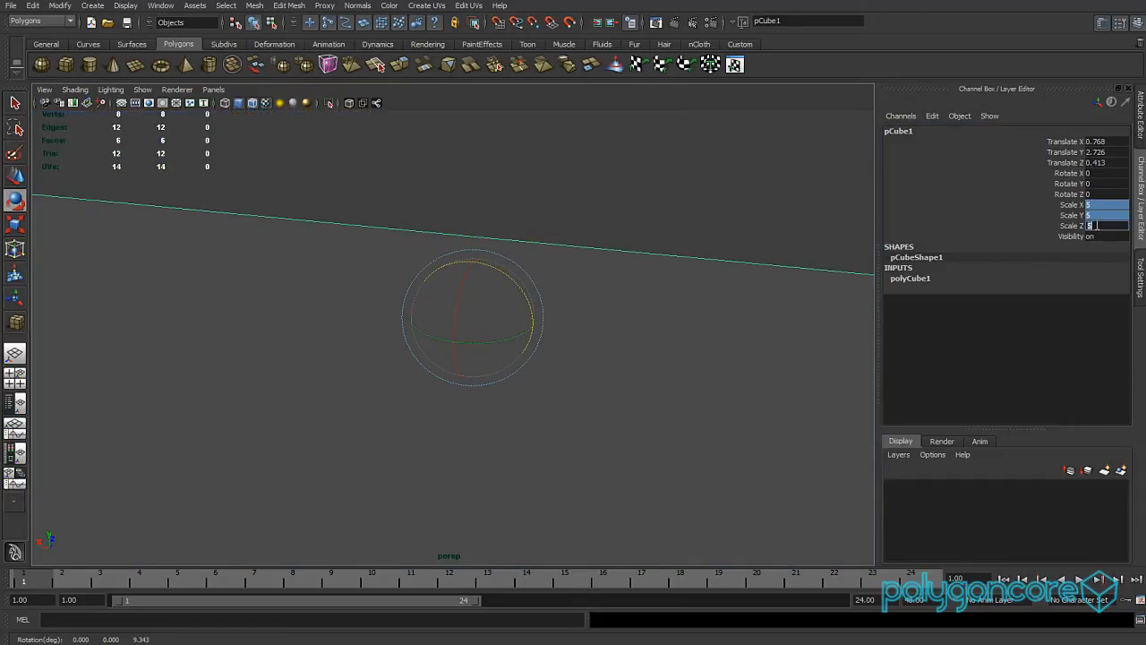
{"action": "type", "text": "1"}
{"action": "key", "text": "Return"}
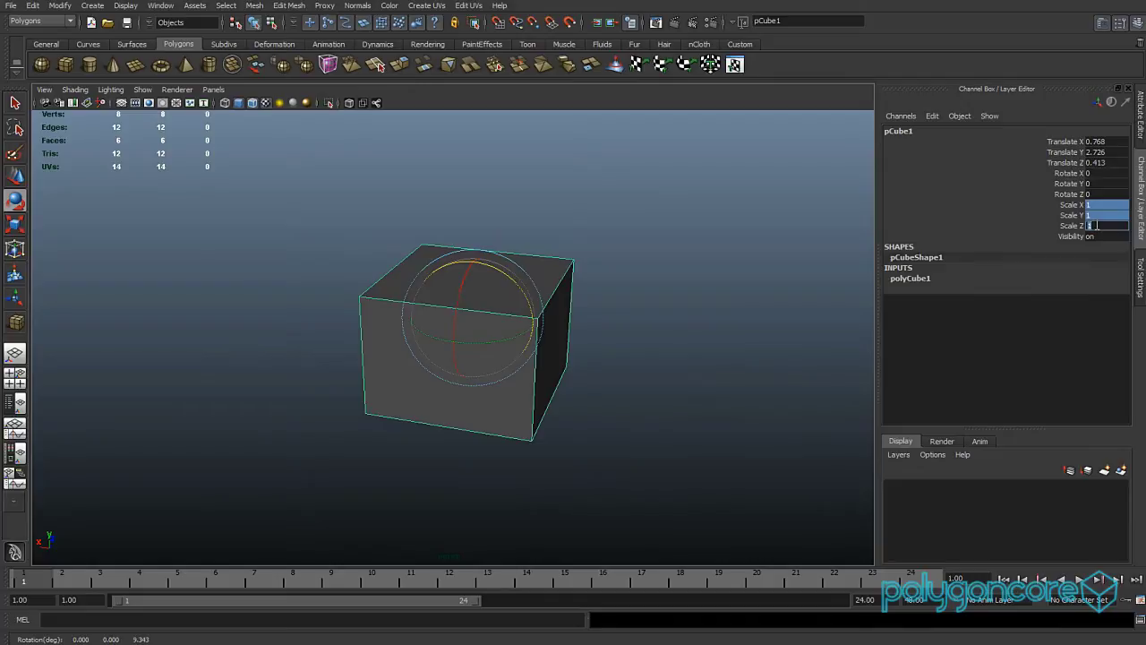
{"action": "double_click", "coordinate": [1093, 215]}
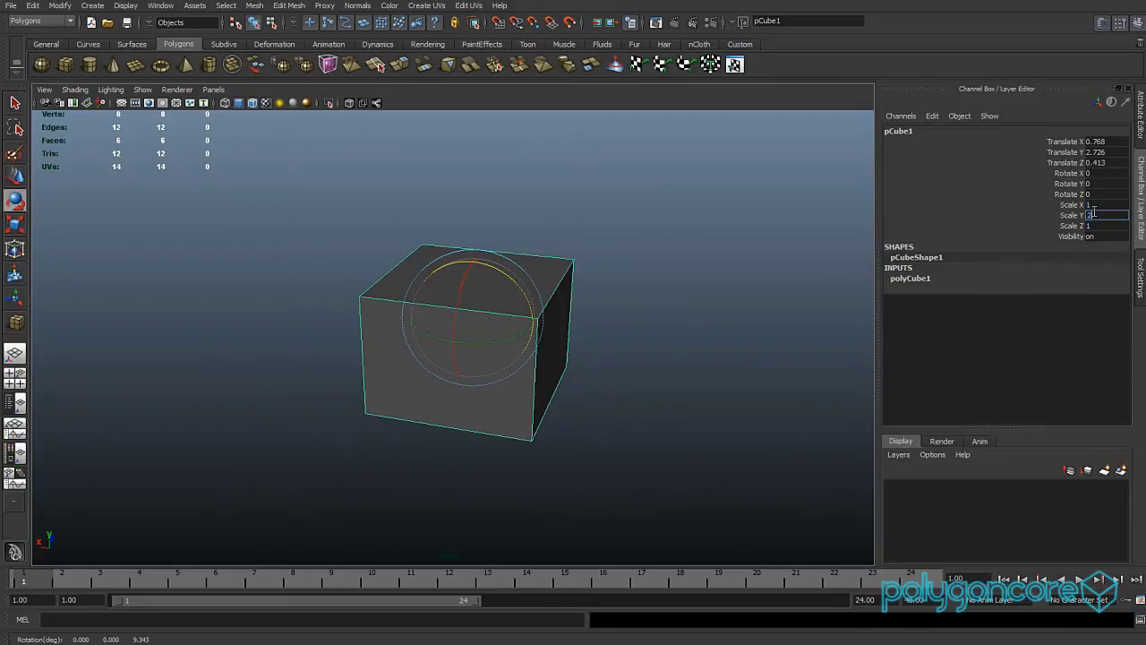
{"action": "type", "text": "2"}
{"action": "key", "text": "Return"}
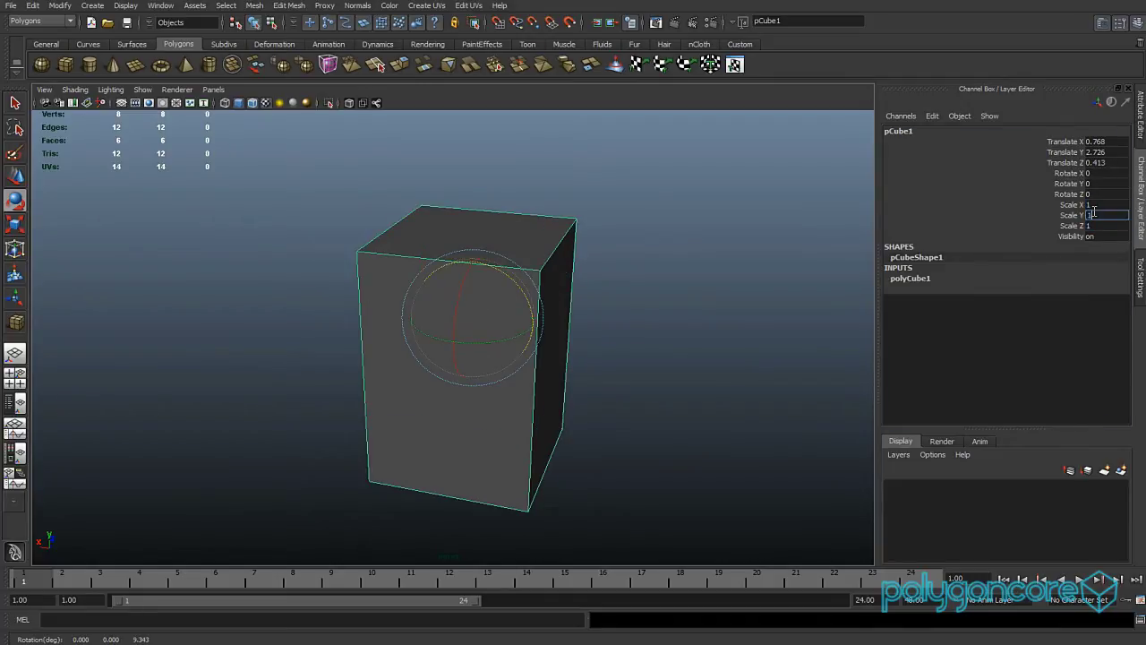
{"action": "type", "text": "1"}
{"action": "key", "text": "Return"}
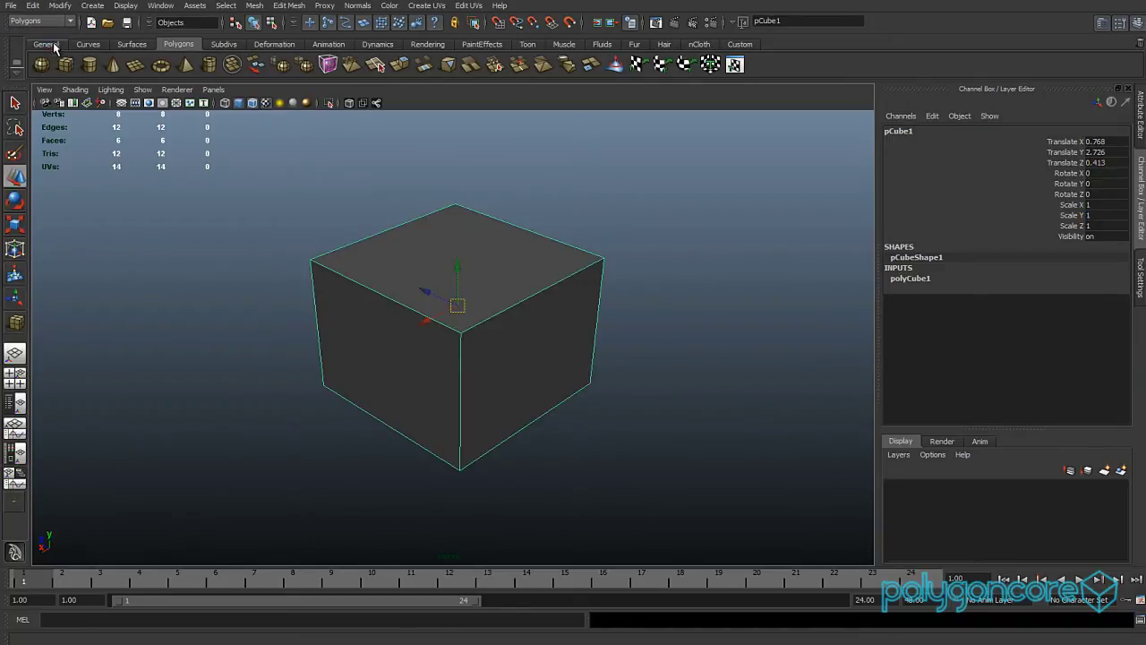
- Switch the cube to face mode and select its top face
{"action": "left_click", "coordinate": [259, 6]}
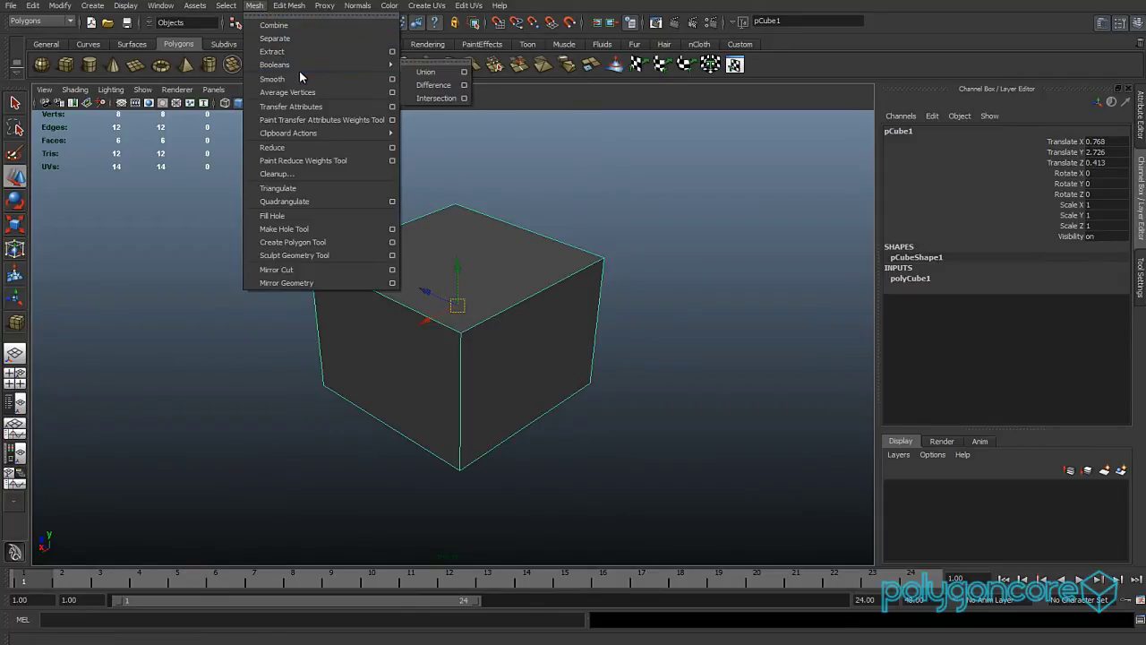
{"action": "mouse_move", "coordinate": [289, 6]}
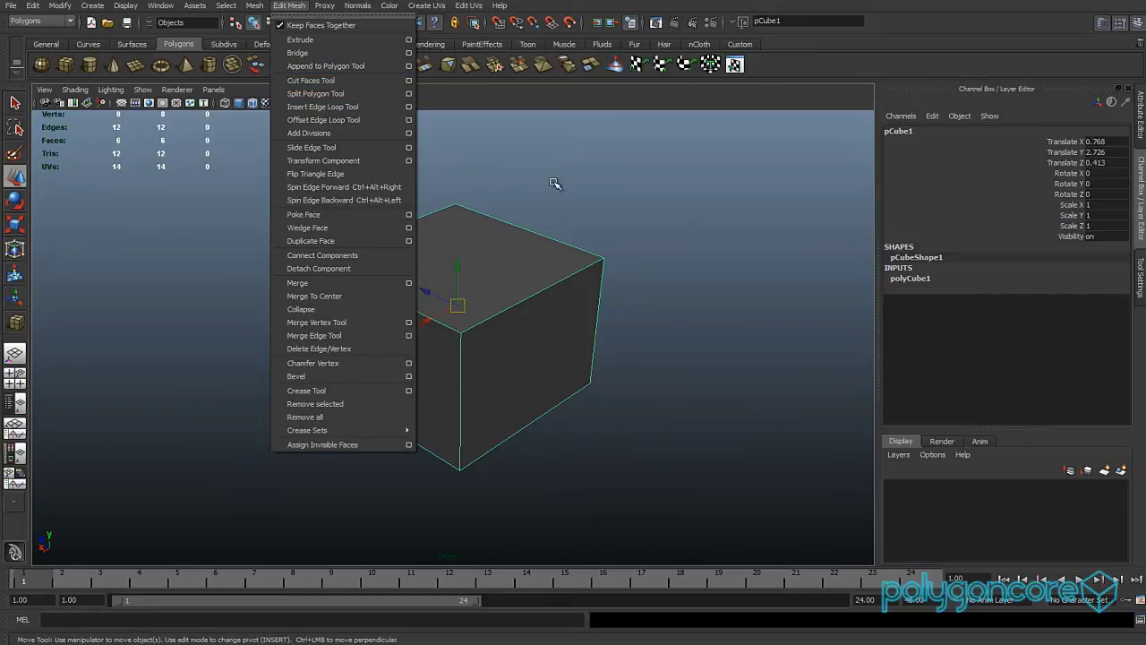
{"action": "left_click", "coordinate": [430, 208]}
{"action": "left_click", "coordinate": [460, 242]}
{"action": "right_click_drag", "start_coordinate": [460, 241], "coordinate": [461, 271]}
{"action": "left_click", "coordinate": [461, 245]}
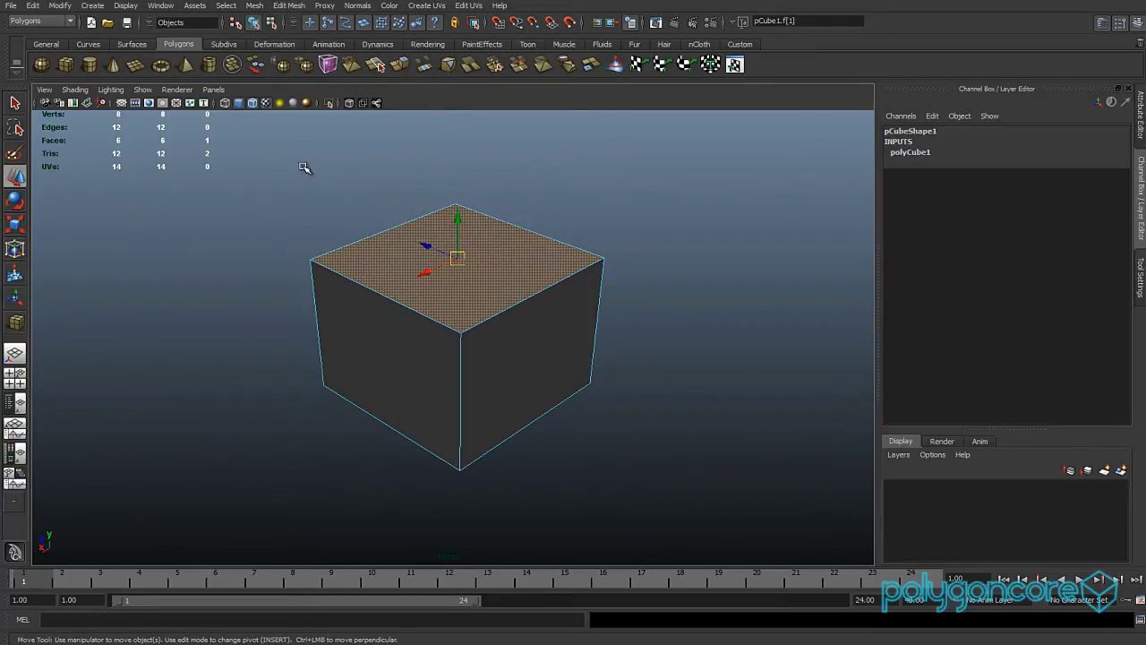
- Extrude the top face and drag the new face upward along Z
{"action": "left_click", "coordinate": [289, 5]}
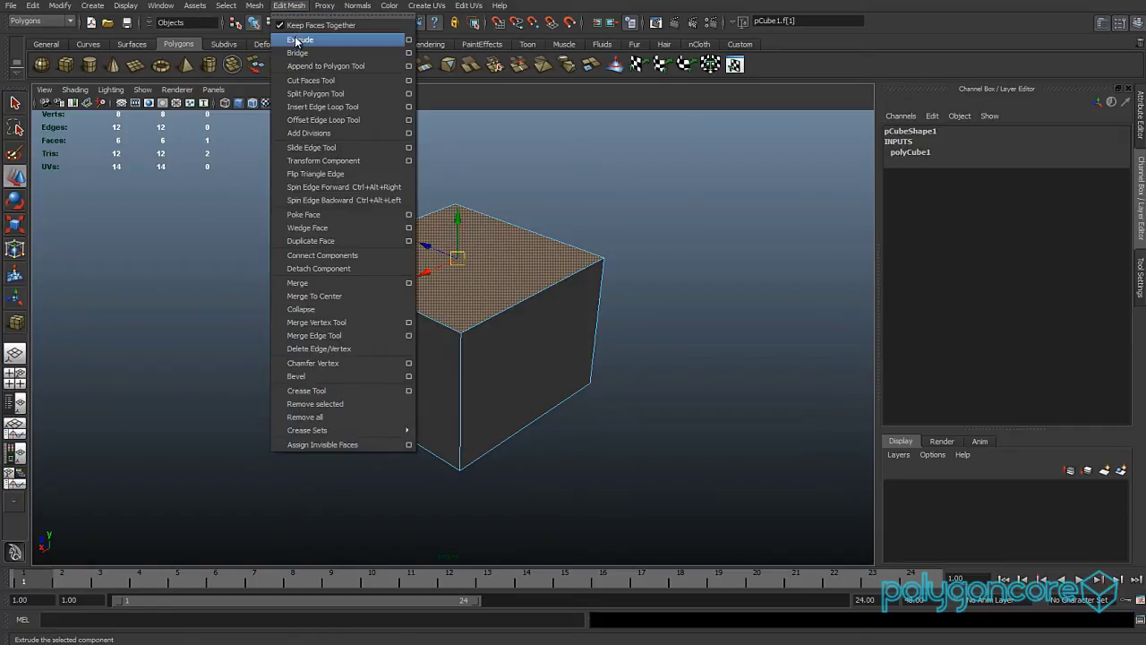
{"action": "left_click", "coordinate": [296, 40]}
{"action": "left_click_drag", "start_coordinate": [1120, 220], "coordinate": [1124, 245]}
{"action": "left_click_drag", "start_coordinate": [566, 275], "coordinate": [558, 313], "text": "alt"}
{"action": "left_click_drag", "start_coordinate": [449, 261], "coordinate": [449, 172]}
- Push the extruded face's Local Translate Z to 5, then set it back to 1
{"action": "double_click", "coordinate": [1075, 291]}
{"action": "key", "text": "Return"}
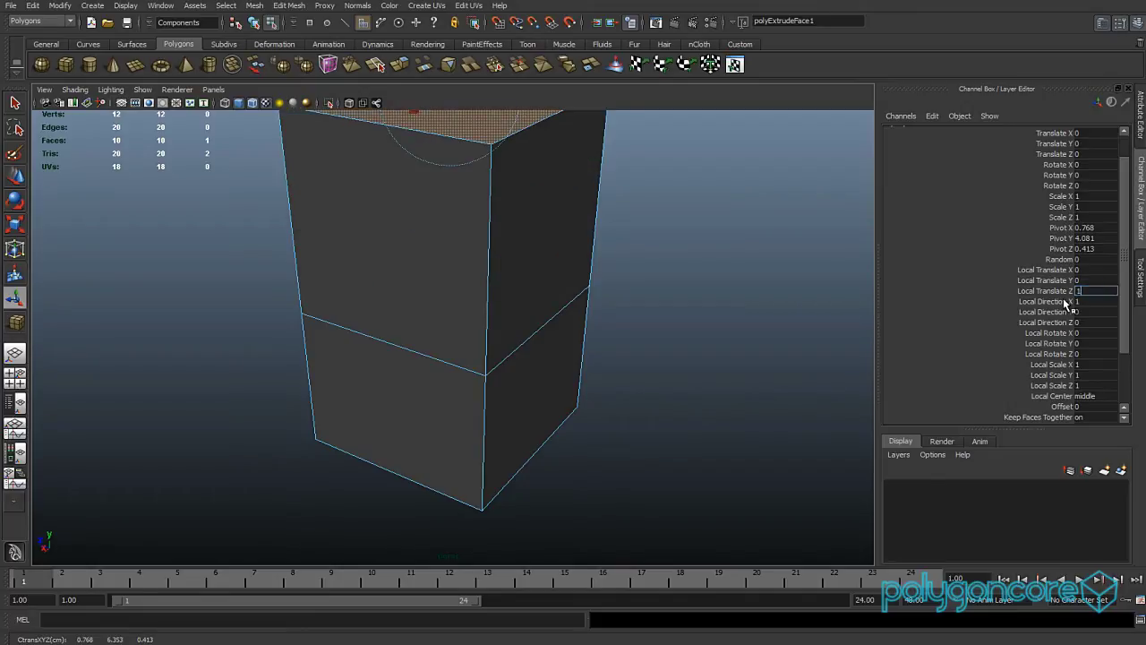
{"action": "type", "text": "1"}
{"action": "key", "text": "Return"}
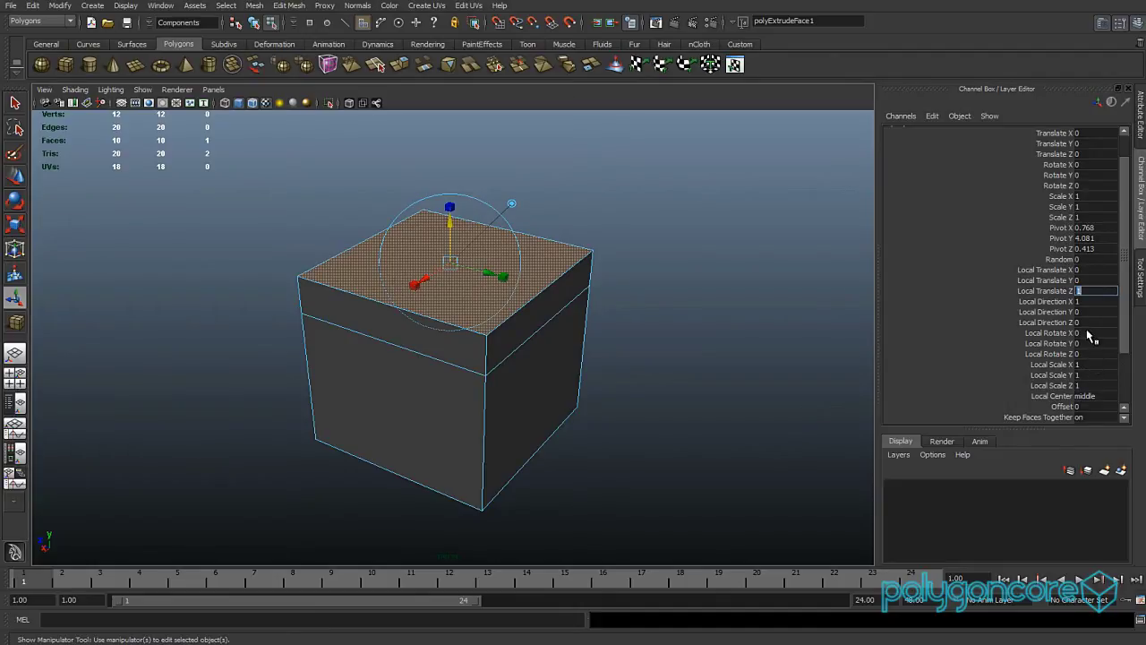
- Try Local Scale X at 2 and 3, then reset Local Scale X, Y and Z to 1
{"action": "left_click", "coordinate": [1089, 366]}
{"action": "key", "text": "Return"}
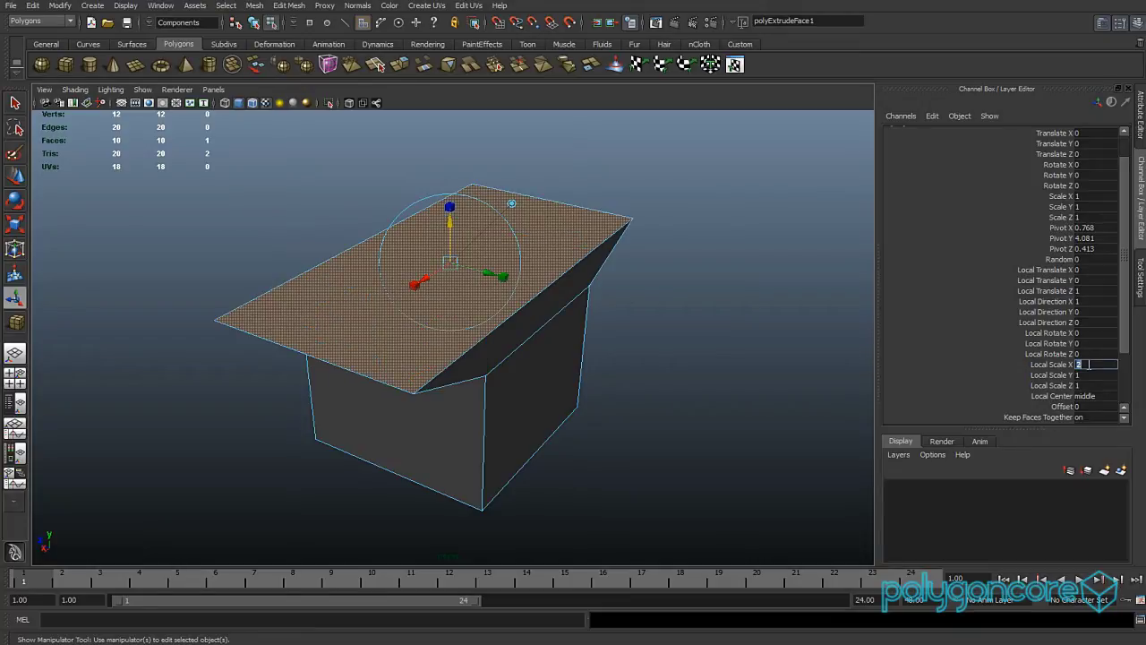
{"action": "type", "text": "3"}
{"action": "key", "text": "Return"}
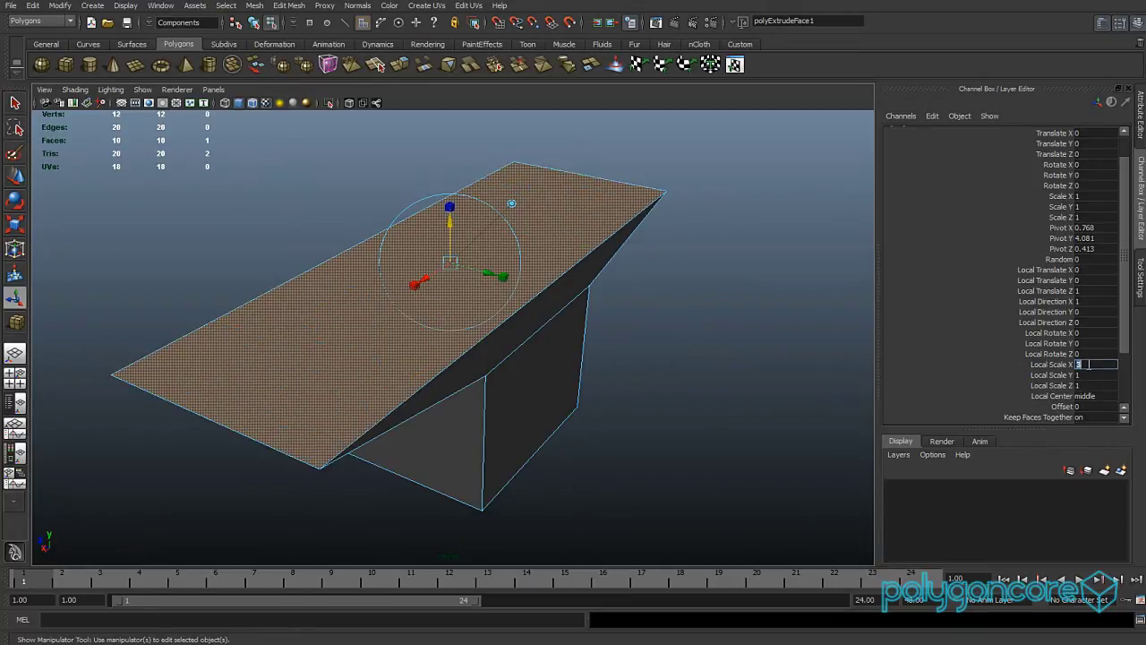
{"action": "key", "text": "F8"}
{"action": "left_click_drag", "start_coordinate": [1077, 397], "coordinate": [1083, 372]}
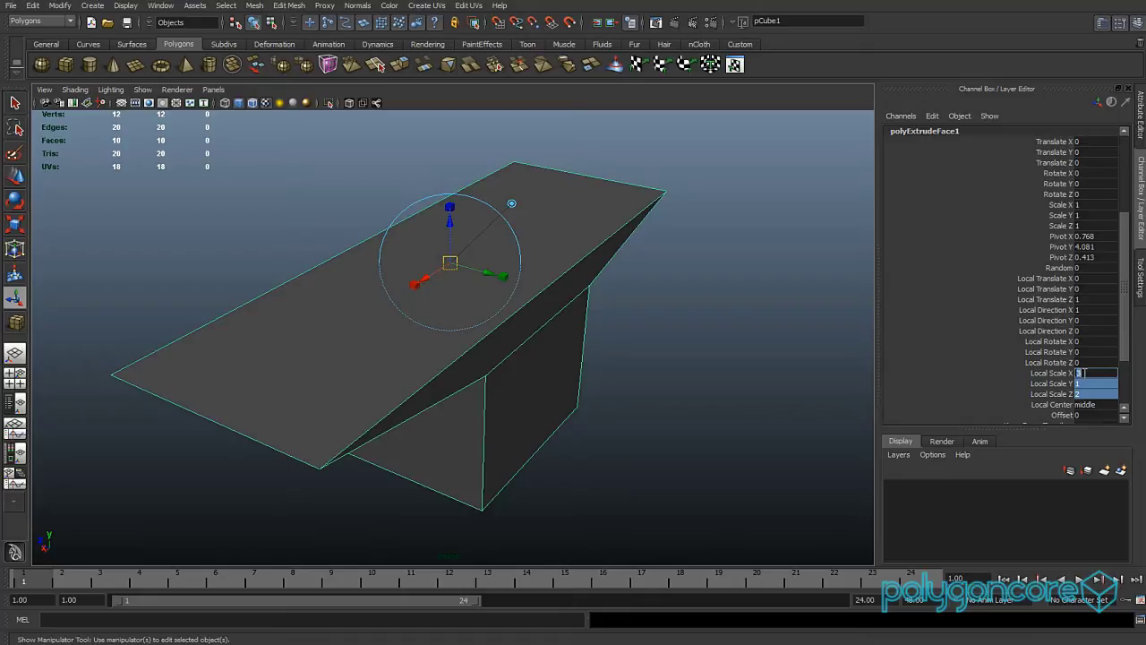
{"action": "type", "text": "1"}
{"action": "key", "text": "Return"}
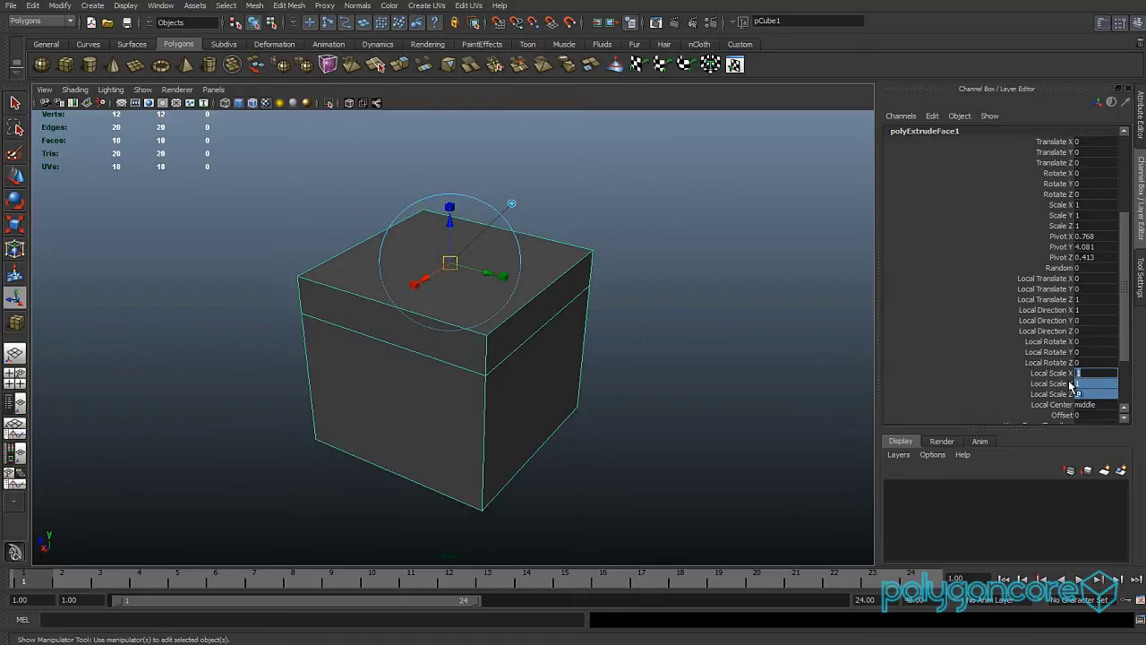
- Try 5 extrusion Divisions, then set Divisions back to 1
{"action": "scroll", "coordinate": [1053, 340], "scroll_direction": "down", "scroll_amount": 1}
{"action": "scroll", "coordinate": [1061, 358], "scroll_direction": "up", "scroll_amount": 1}
{"action": "scroll", "coordinate": [1061, 358], "scroll_direction": "down", "scroll_amount": 2}
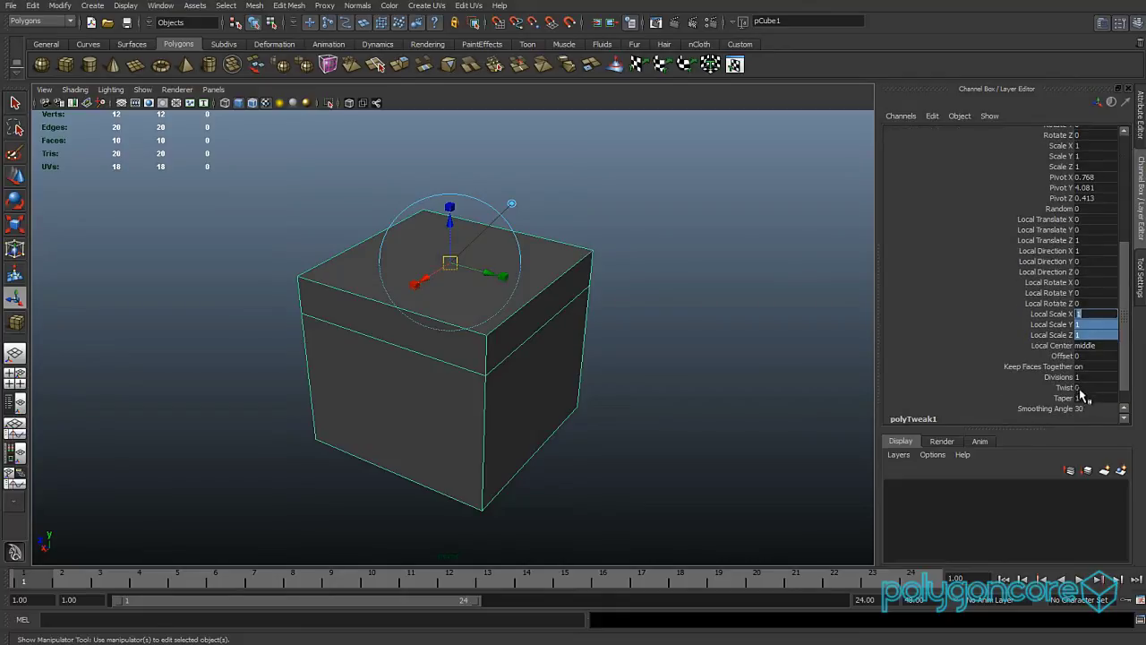
{"action": "left_click", "coordinate": [1080, 377]}
{"action": "left_click", "coordinate": [1084, 378]}
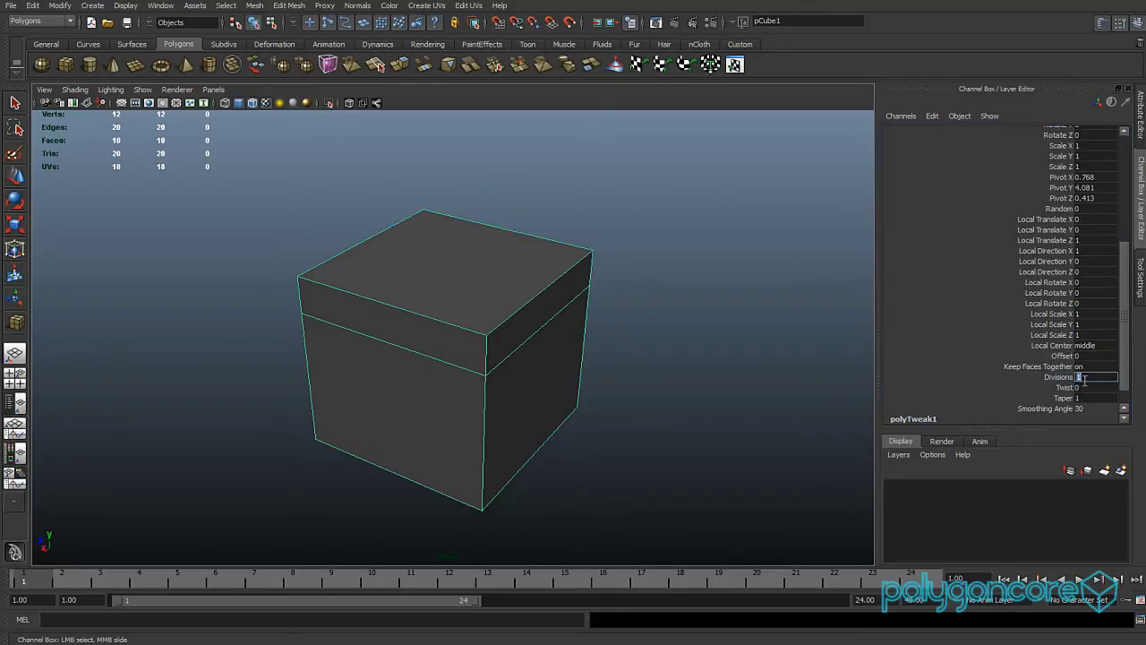
{"action": "key", "text": "Return"}
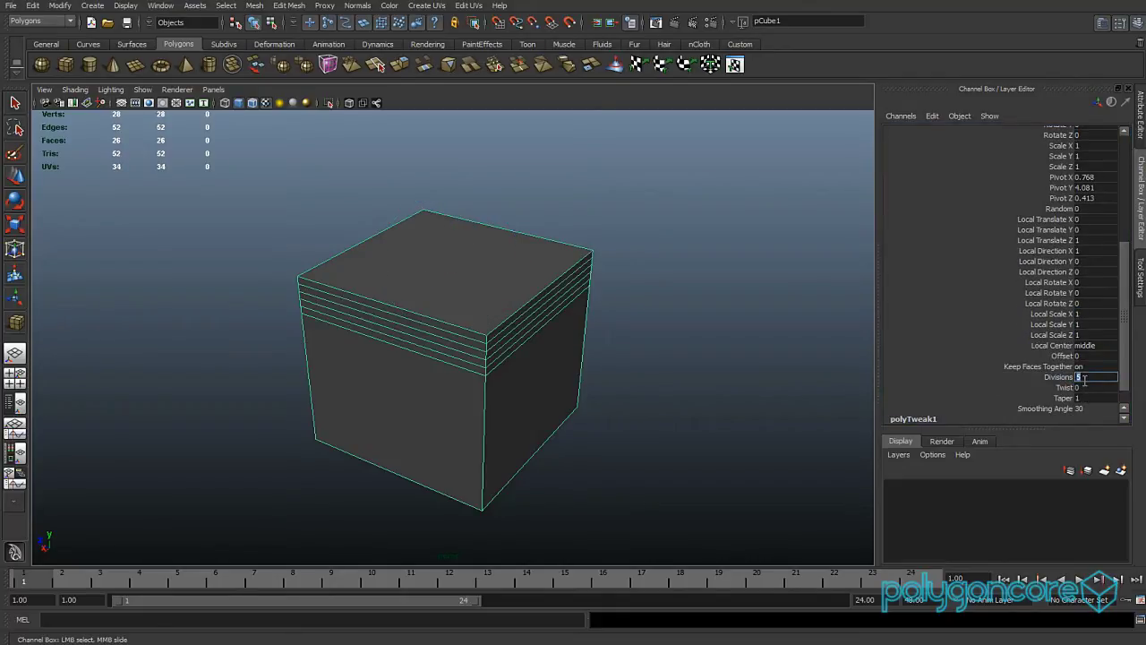
{"action": "type", "text": "1"}
{"action": "key", "text": "Return"}
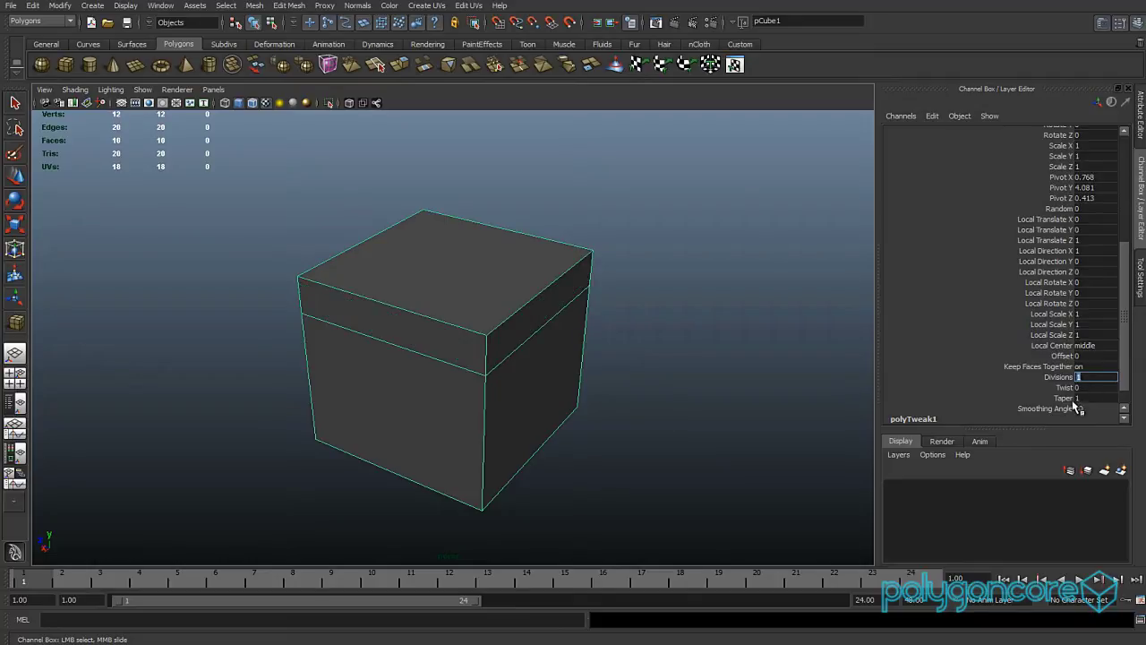
- Inset the extruded top with Offset 1, then set Offset back to 0
{"action": "left_click", "coordinate": [1064, 357]}
{"action": "left_click", "coordinate": [1093, 358]}
{"action": "type", "text": "1"}
{"action": "key", "text": "Return"}
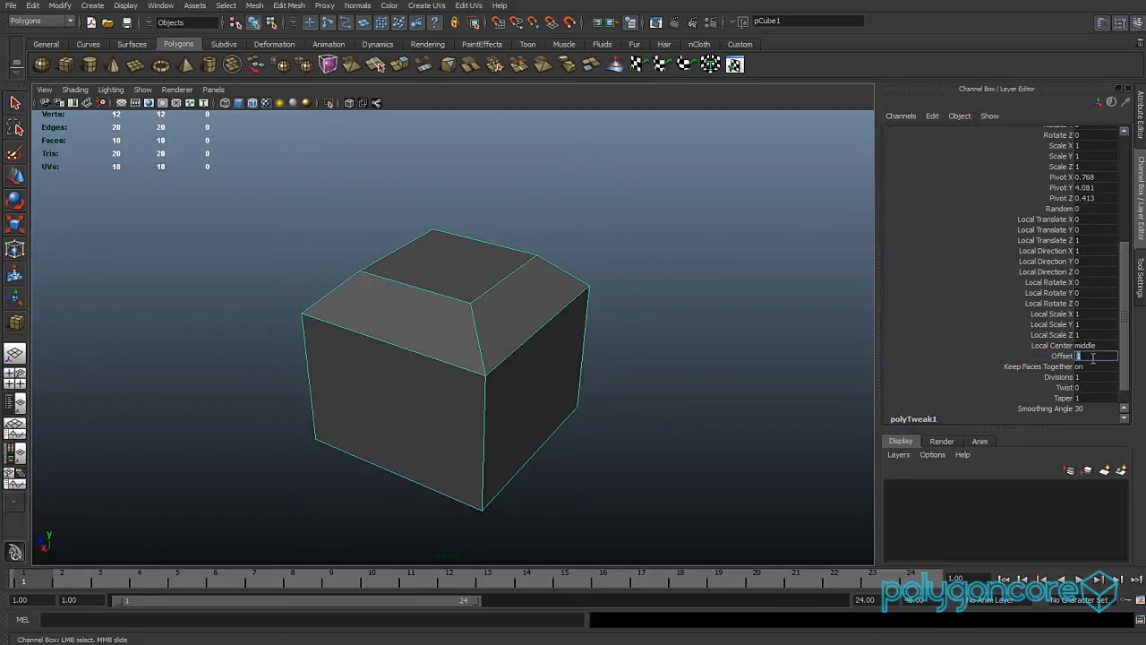
{"action": "type", "text": "0"}
{"action": "key", "text": "Return"}
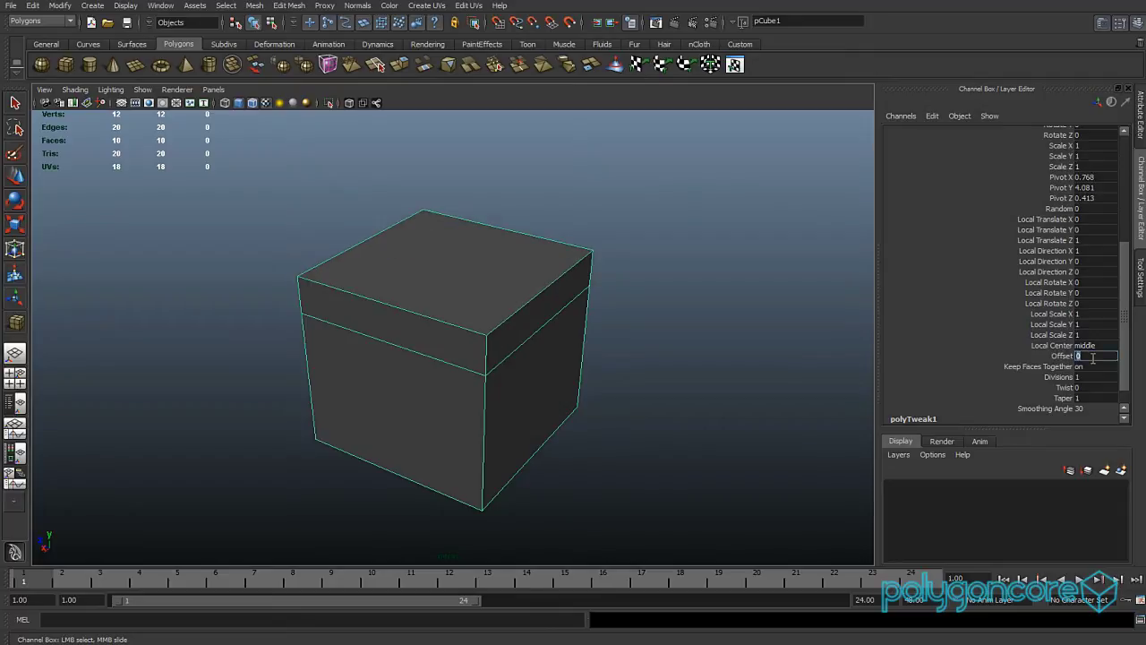
{"action": "left_click_drag", "start_coordinate": [1125, 358], "coordinate": [1127, 310]}
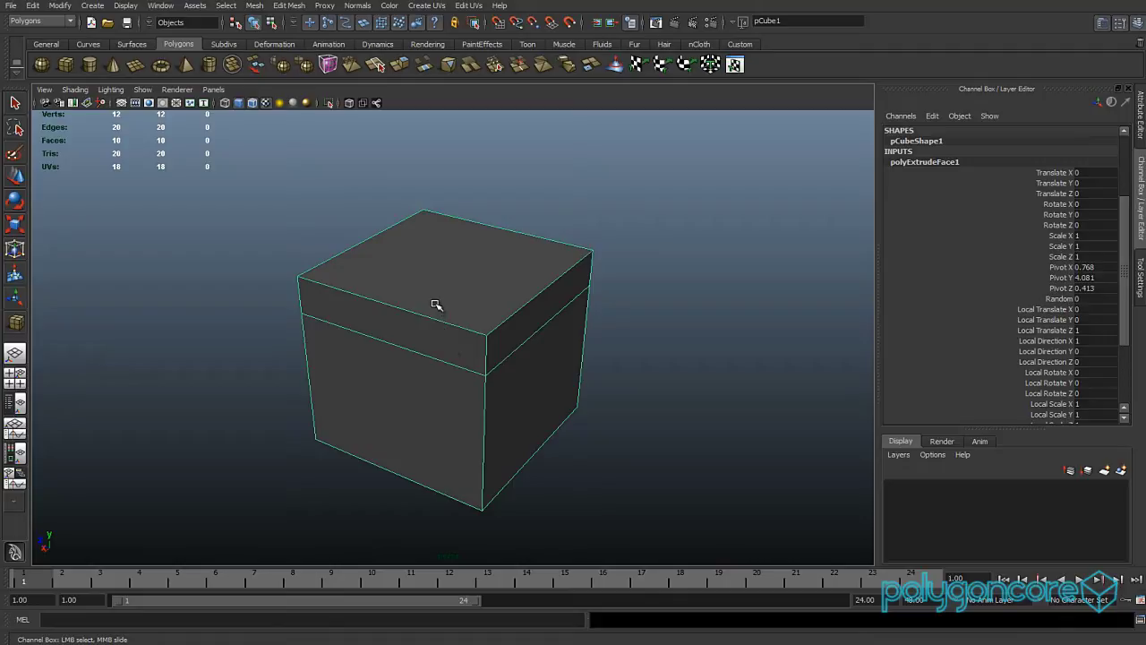
- Split the top face from the front top edge to the back edge with the Split Polygon Tool
{"action": "left_click", "coordinate": [290, 5]}
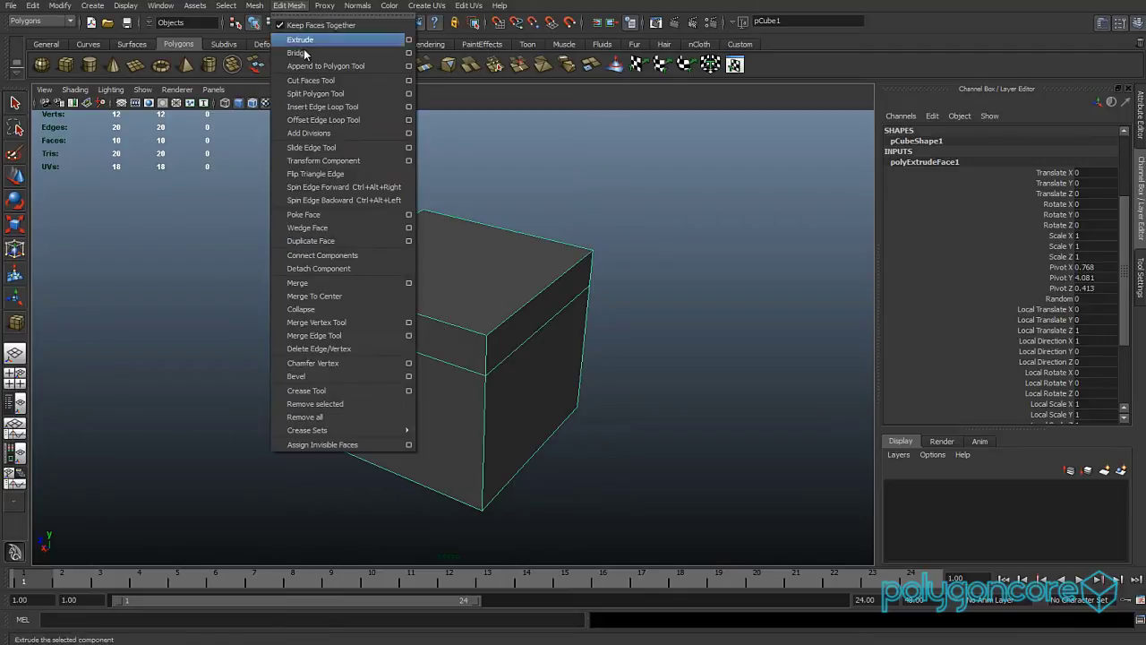
{"action": "left_click", "coordinate": [319, 94]}
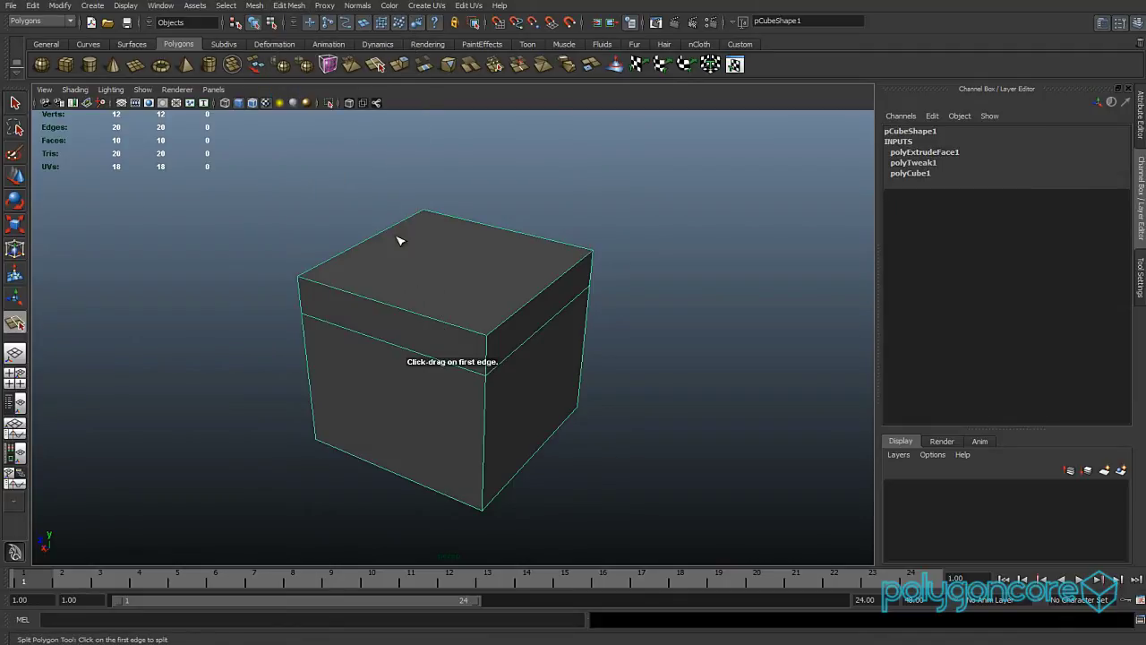
{"action": "left_click", "coordinate": [406, 312]}
{"action": "left_click", "coordinate": [512, 232]}
{"action": "left_click_drag", "start_coordinate": [515, 233], "coordinate": [519, 234]}
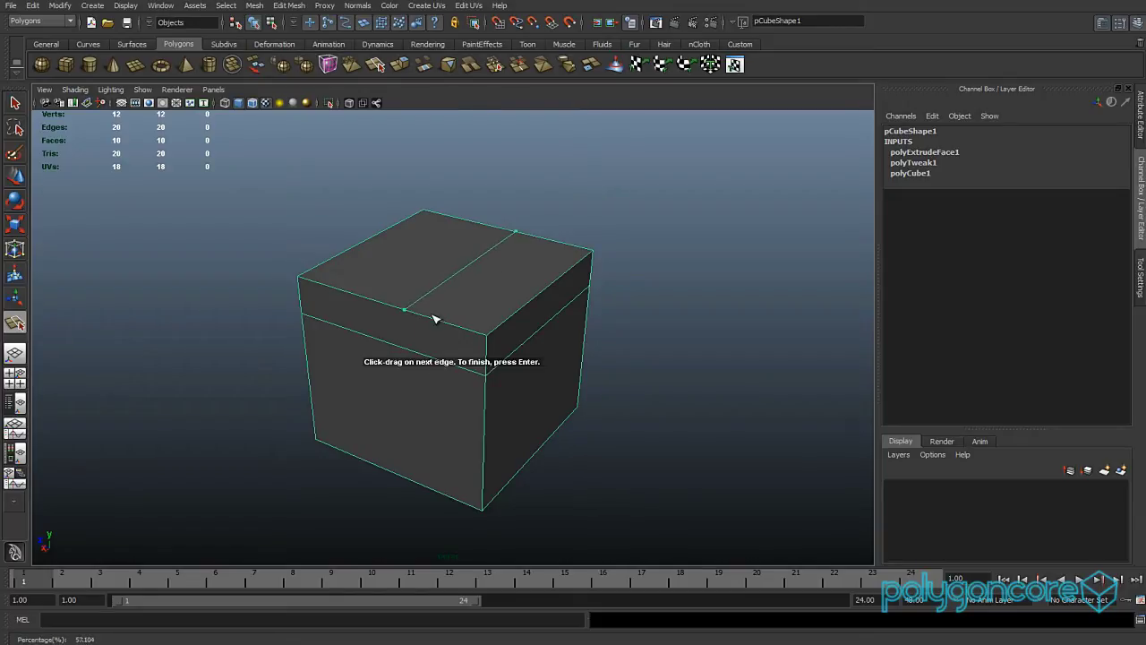
{"action": "key", "text": "Return"}
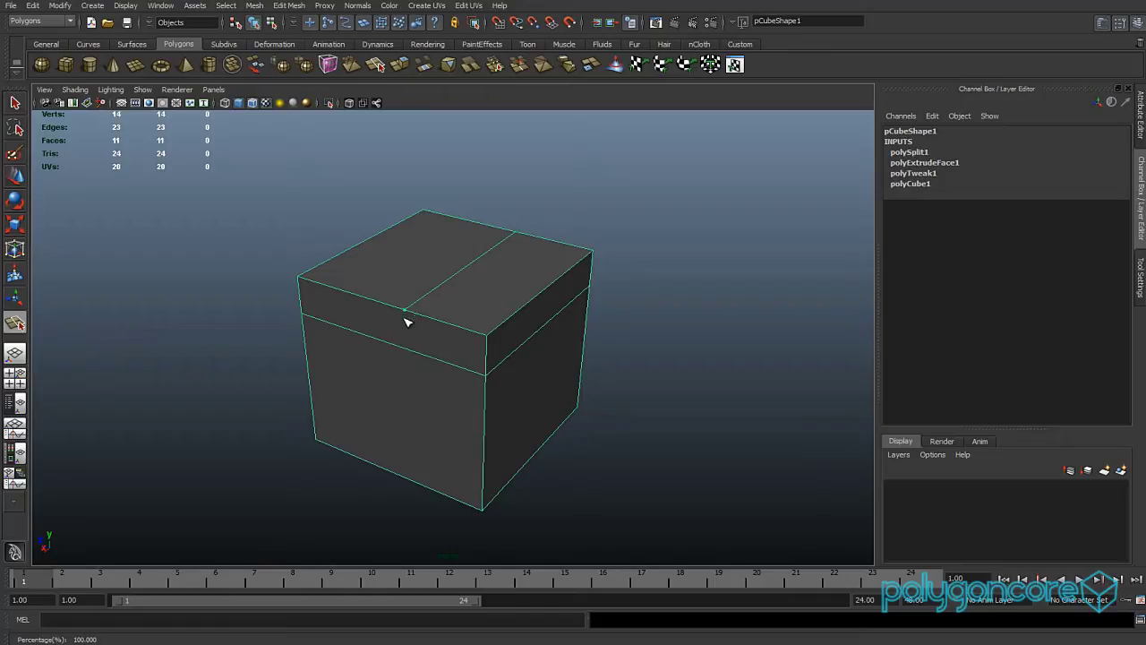
- Cut a second split down the front face, across the right face, to the top back edge
{"action": "left_click", "coordinate": [400, 345]}
{"action": "left_click", "coordinate": [484, 431]}
{"action": "left_click", "coordinate": [529, 341]}
{"action": "left_click", "coordinate": [533, 299]}
{"action": "left_click", "coordinate": [519, 233]}
{"action": "key", "text": "Return"}
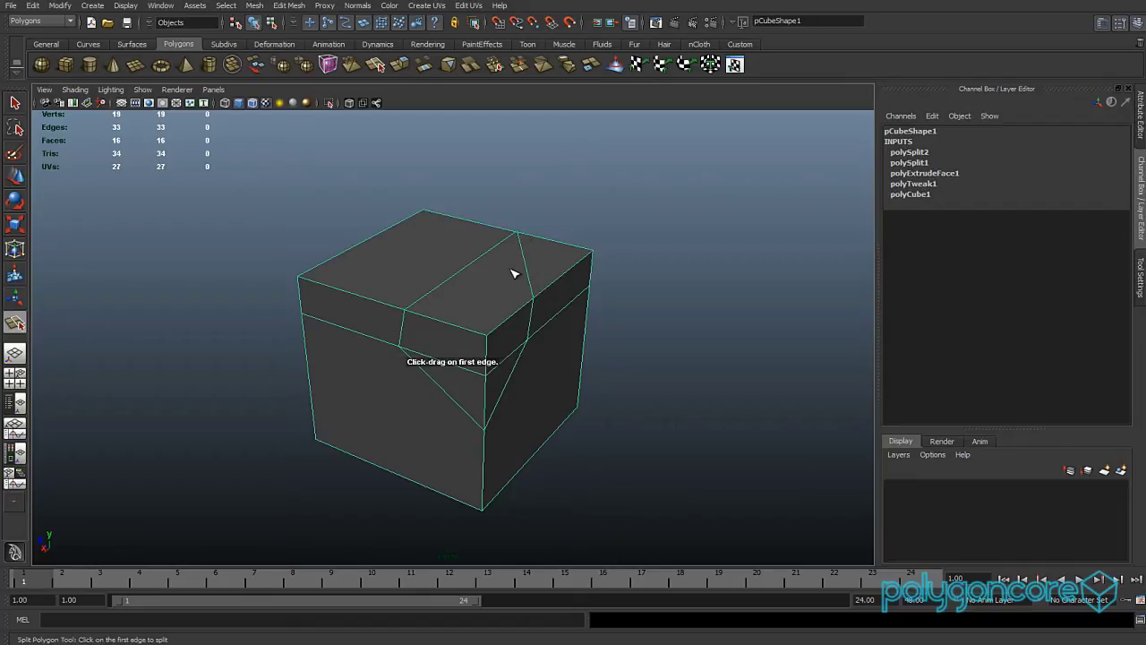
- Merge three split vertices onto their neighbouring vertices with the Merge Vertex Tool
{"action": "key", "text": "w"}
{"action": "middle_click_drag", "start_coordinate": [504, 277], "coordinate": [474, 286], "text": "alt"}
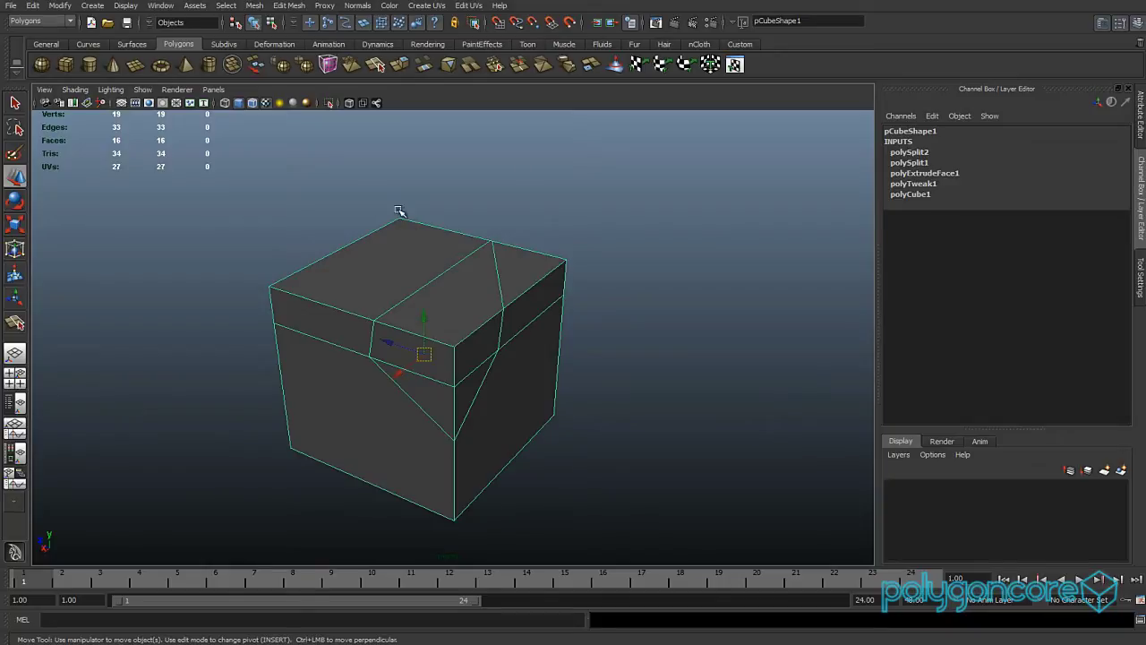
{"action": "left_click", "coordinate": [295, 6]}
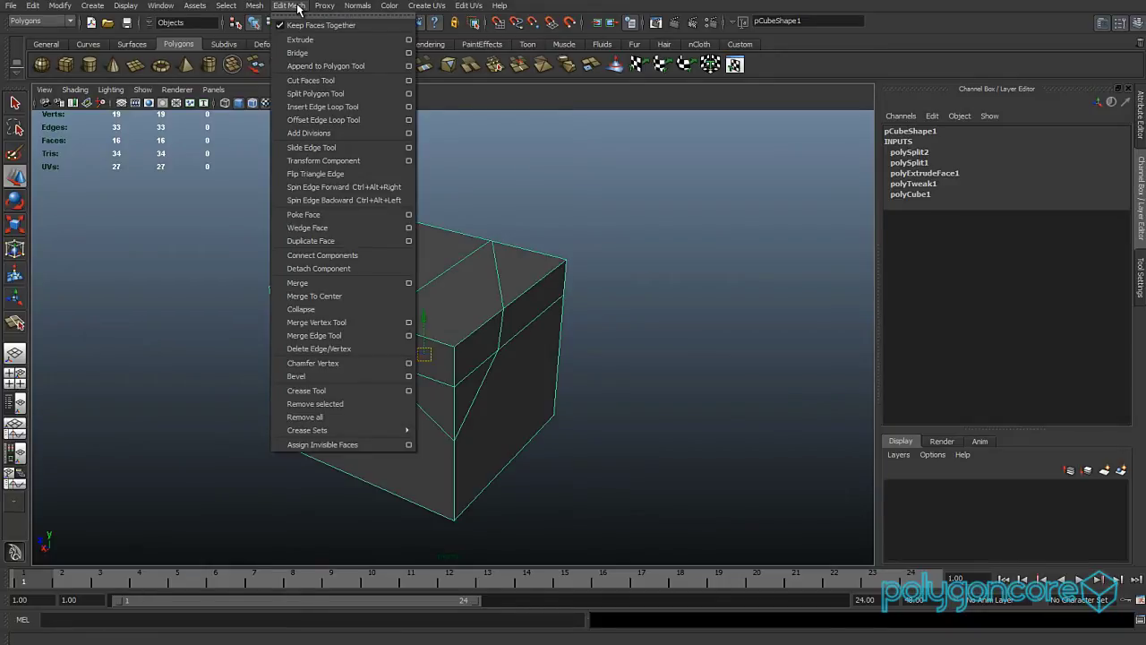
{"action": "left_click", "coordinate": [339, 324]}
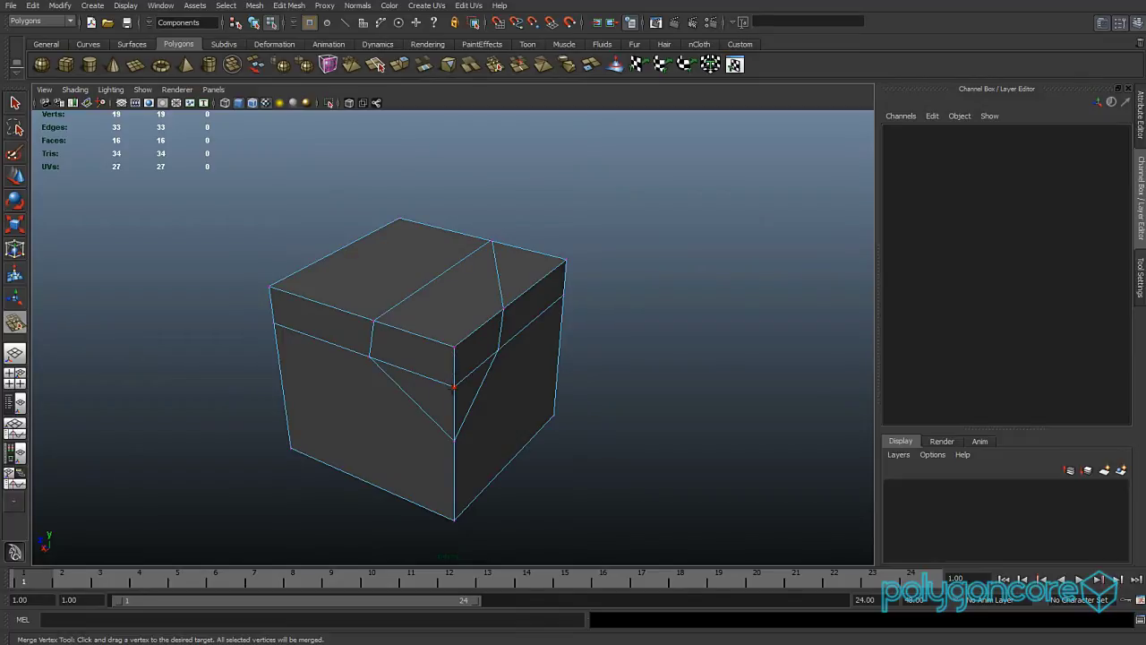
{"action": "left_click_drag", "start_coordinate": [453, 347], "coordinate": [454, 346]}
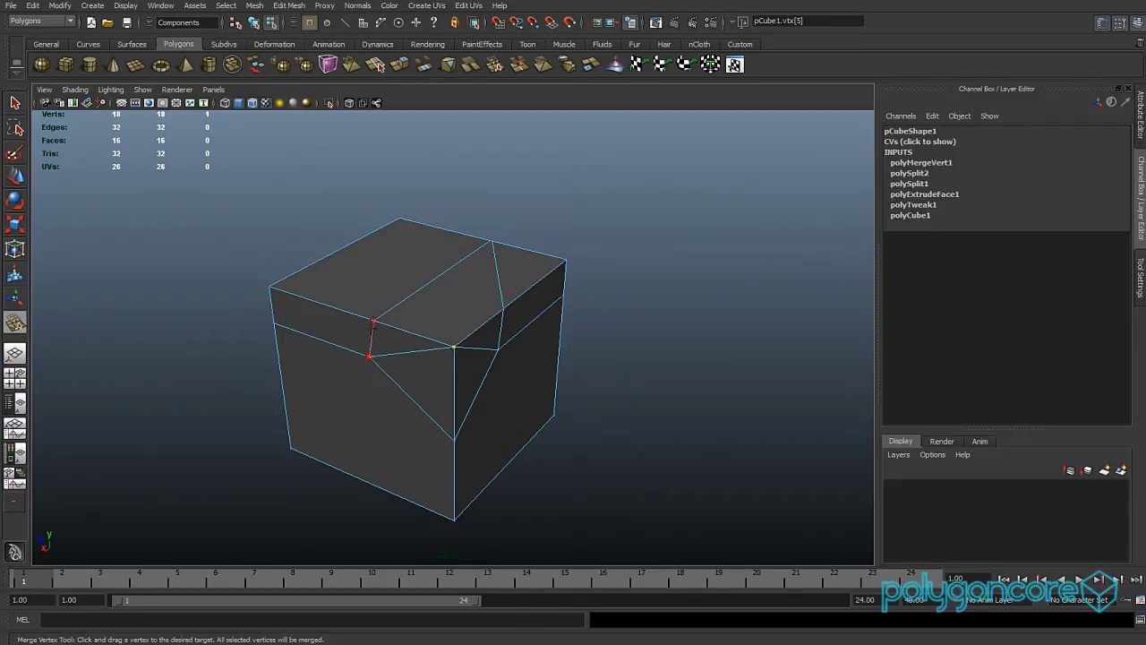
{"action": "left_click_drag", "start_coordinate": [374, 323], "coordinate": [374, 319]}
{"action": "left_click_drag", "start_coordinate": [503, 309], "coordinate": [503, 308]}
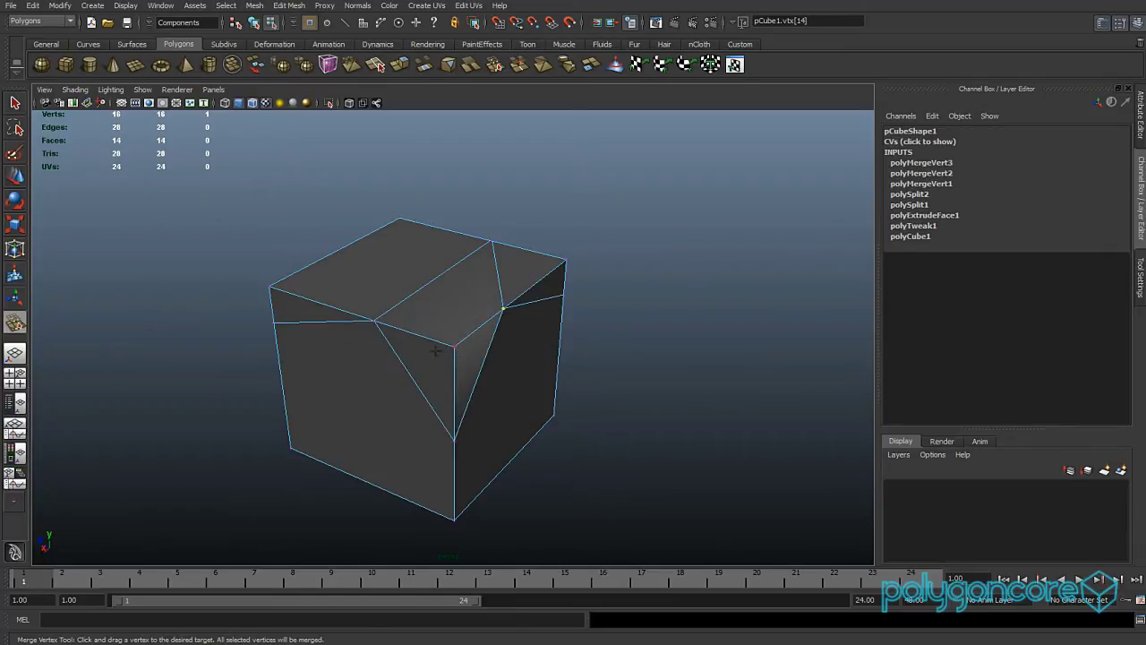
- Select the vertex at the cube's front top corner
{"action": "key", "text": "w"}
{"action": "right_click_drag", "start_coordinate": [454, 345], "coordinate": [407, 335]}
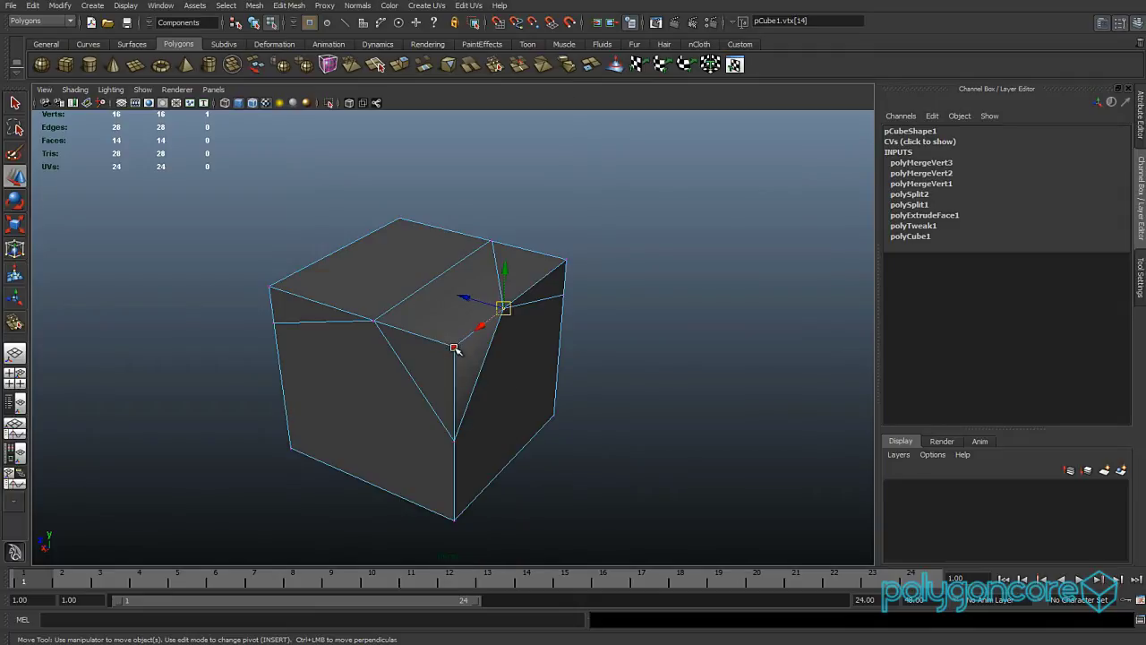
{"action": "left_click", "coordinate": [454, 346]}
{"action": "left_click", "coordinate": [289, 6]}
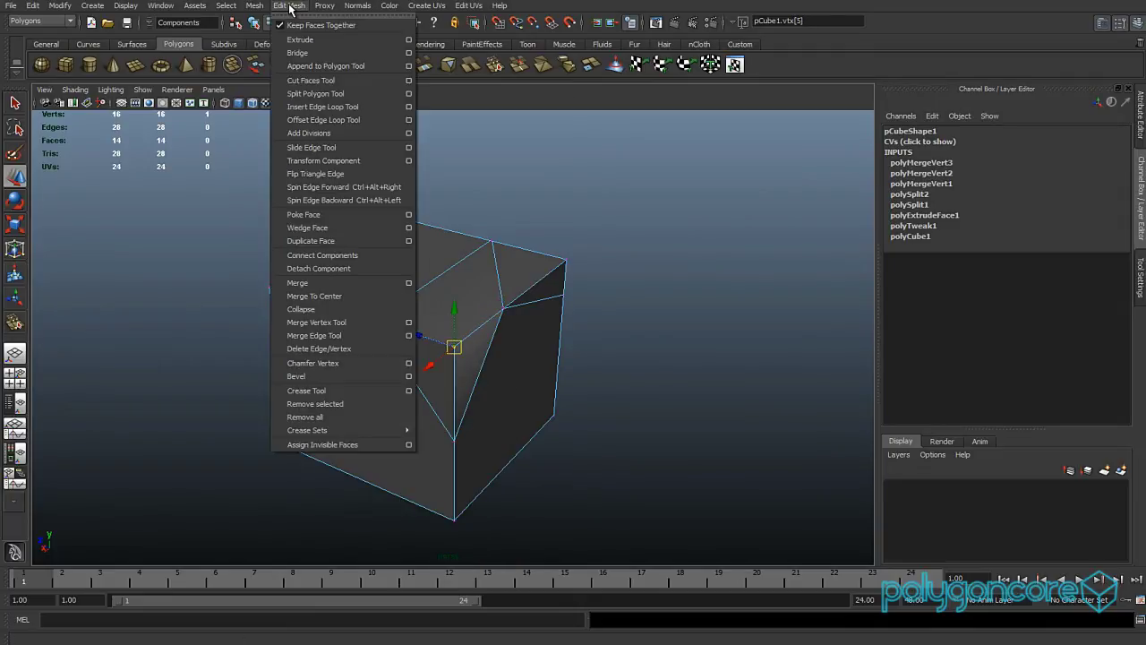
- Extrude the front top corner vertex and drag polyExtrudeVertex1 Length to dent the cube
{"action": "left_click", "coordinate": [338, 43]}
{"action": "left_click_drag", "start_coordinate": [455, 344], "coordinate": [598, 365], "text": "alt"}
{"action": "left_click", "coordinate": [914, 163]}
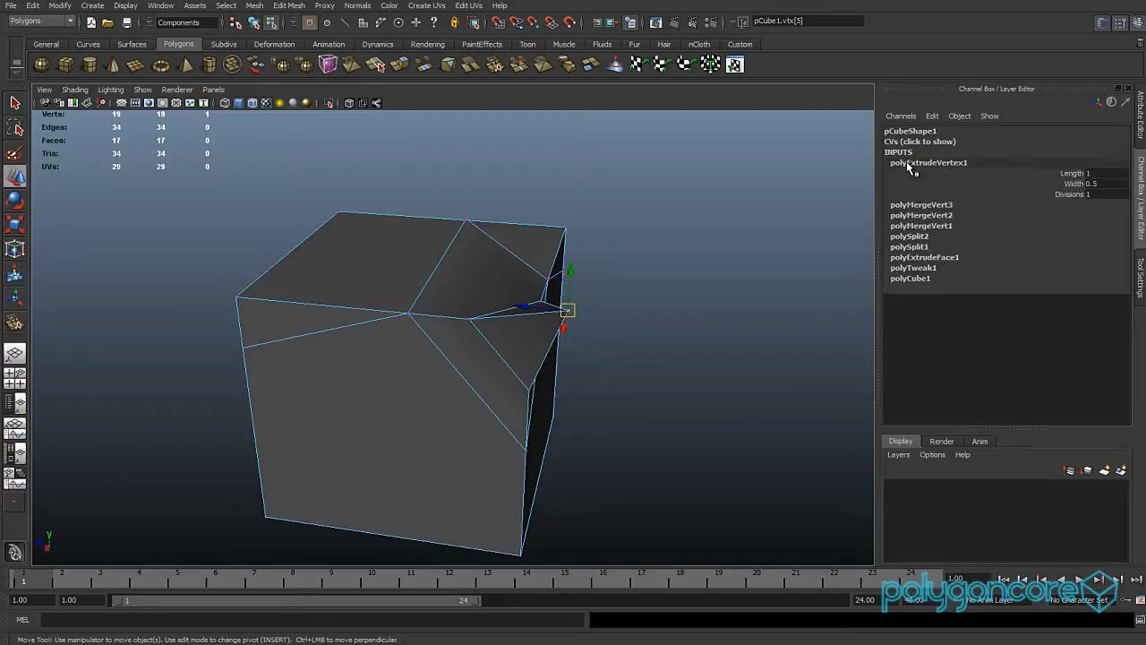
{"action": "left_click", "coordinate": [1071, 173]}
{"action": "middle_click_drag", "start_coordinate": [657, 328], "coordinate": [652, 300]}
{"action": "middle_click_drag", "start_coordinate": [524, 328], "coordinate": [596, 302]}
{"action": "key", "text": "w"}
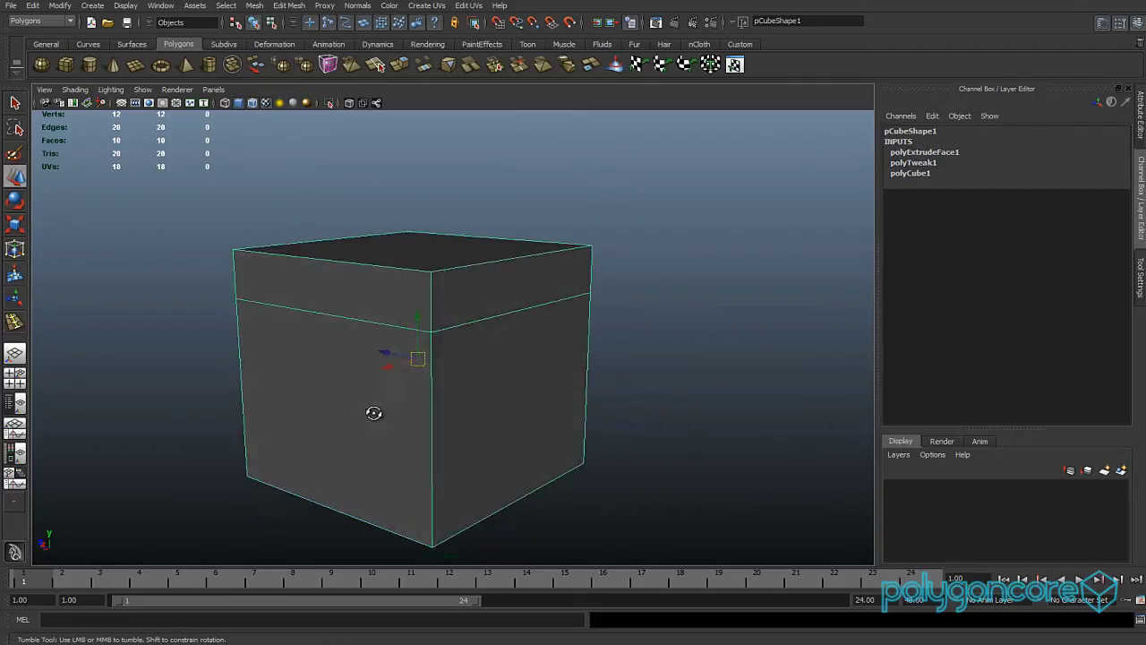
{"action": "left_click_drag", "start_coordinate": [376, 410], "coordinate": [493, 402], "text": "alt"}
- Insert horizontal and vertical edge loops around the cube, five in total
{"action": "right_click", "coordinate": [387, 389]}
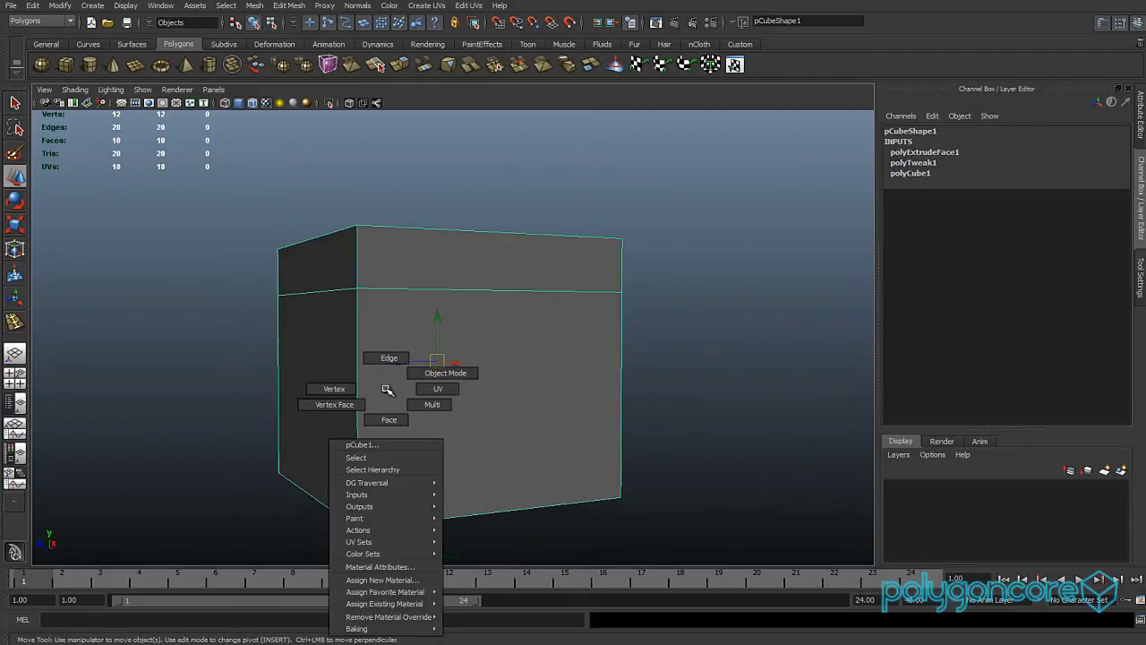
{"action": "left_click", "coordinate": [291, 6]}
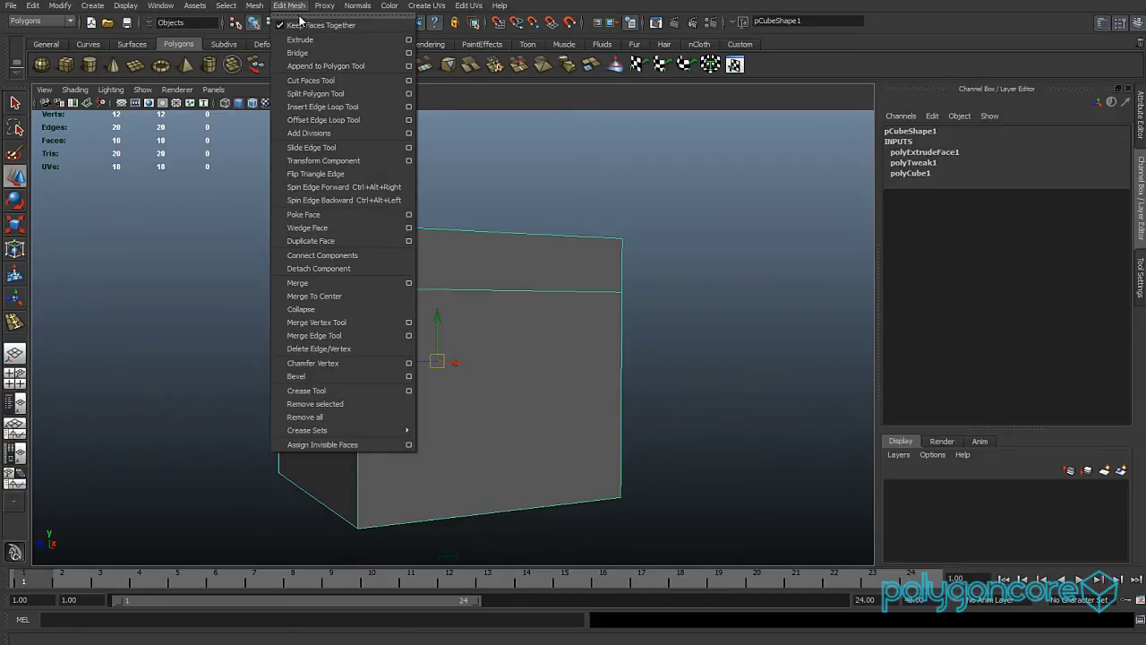
{"action": "left_click", "coordinate": [335, 106]}
{"action": "left_click_drag", "start_coordinate": [370, 387], "coordinate": [358, 420]}
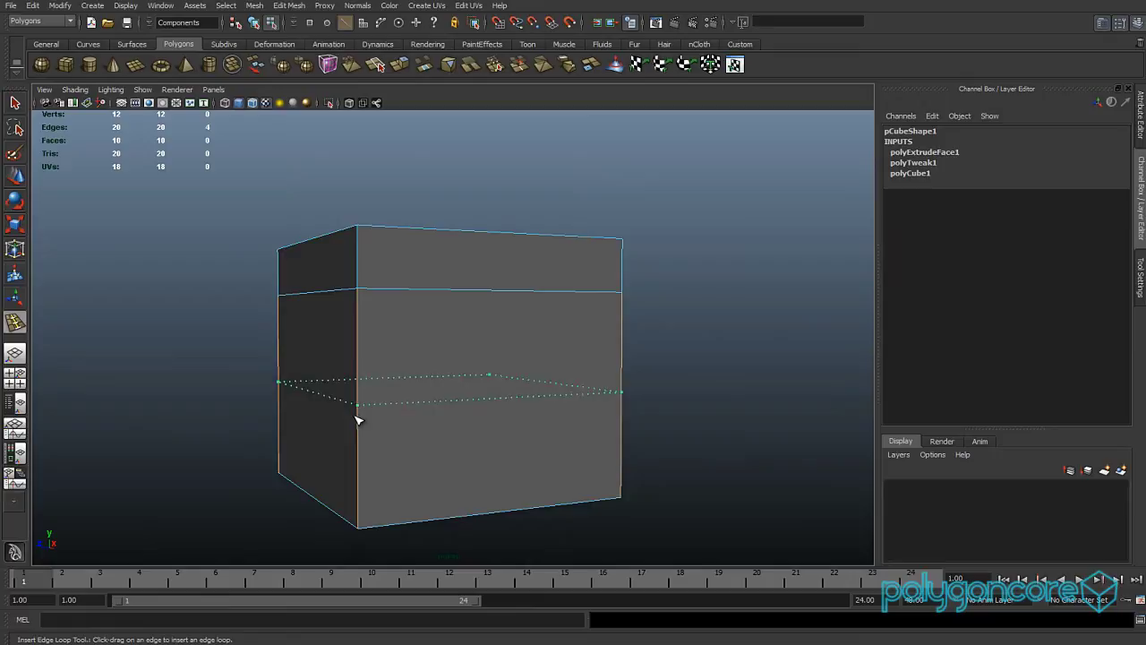
{"action": "left_click_drag", "start_coordinate": [361, 343], "coordinate": [361, 340]}
{"action": "left_click_drag", "start_coordinate": [356, 421], "coordinate": [361, 441]}
{"action": "left_click_drag", "start_coordinate": [361, 484], "coordinate": [366, 413]}
{"action": "left_click_drag", "start_coordinate": [361, 475], "coordinate": [359, 485]}
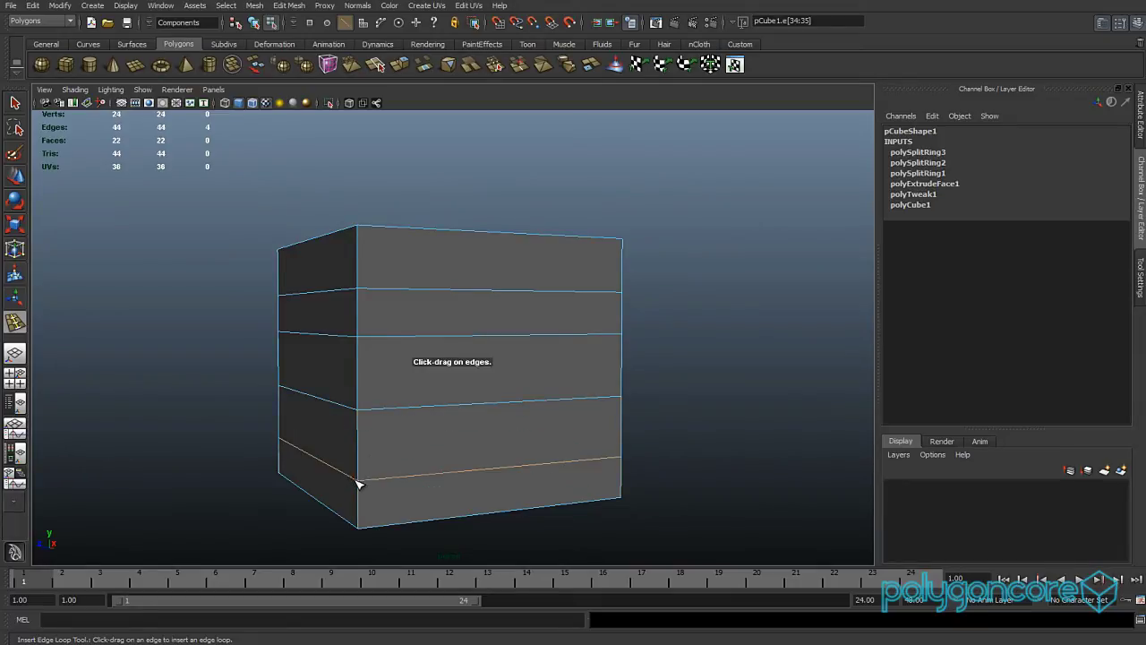
{"action": "left_click_drag", "start_coordinate": [426, 452], "coordinate": [387, 445], "text": "alt"}
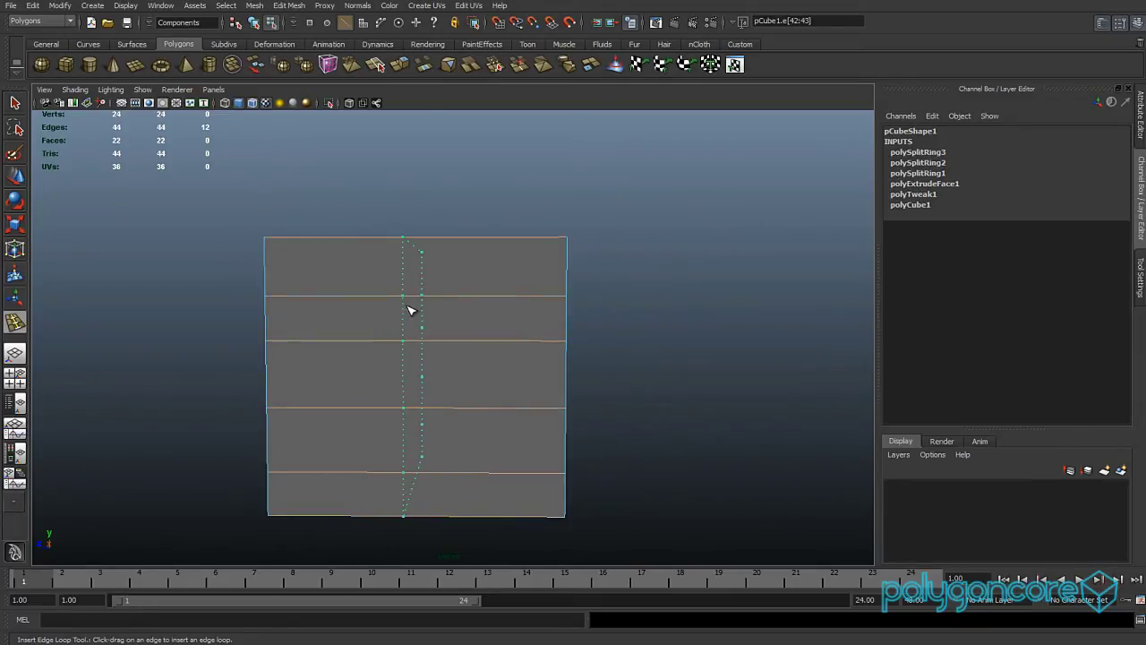
{"action": "left_click_drag", "start_coordinate": [488, 319], "coordinate": [486, 320]}
{"action": "left_click_drag", "start_coordinate": [340, 297], "coordinate": [330, 301]}
{"action": "left_click_drag", "start_coordinate": [404, 379], "coordinate": [409, 392], "text": "alt"}
{"action": "key", "text": "w"}
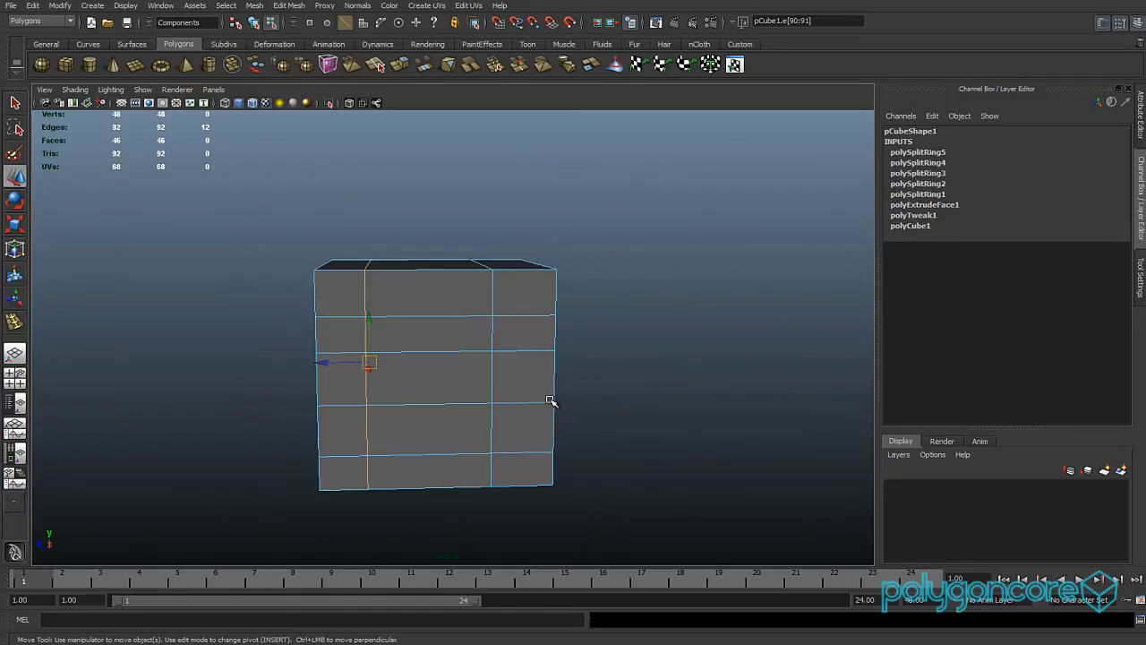
- Change the viewport camera and show the Outliner beside the viewport
{"action": "left_click_drag", "start_coordinate": [558, 412], "coordinate": [558, 366], "text": "alt"}
{"action": "key", "text": "space"}
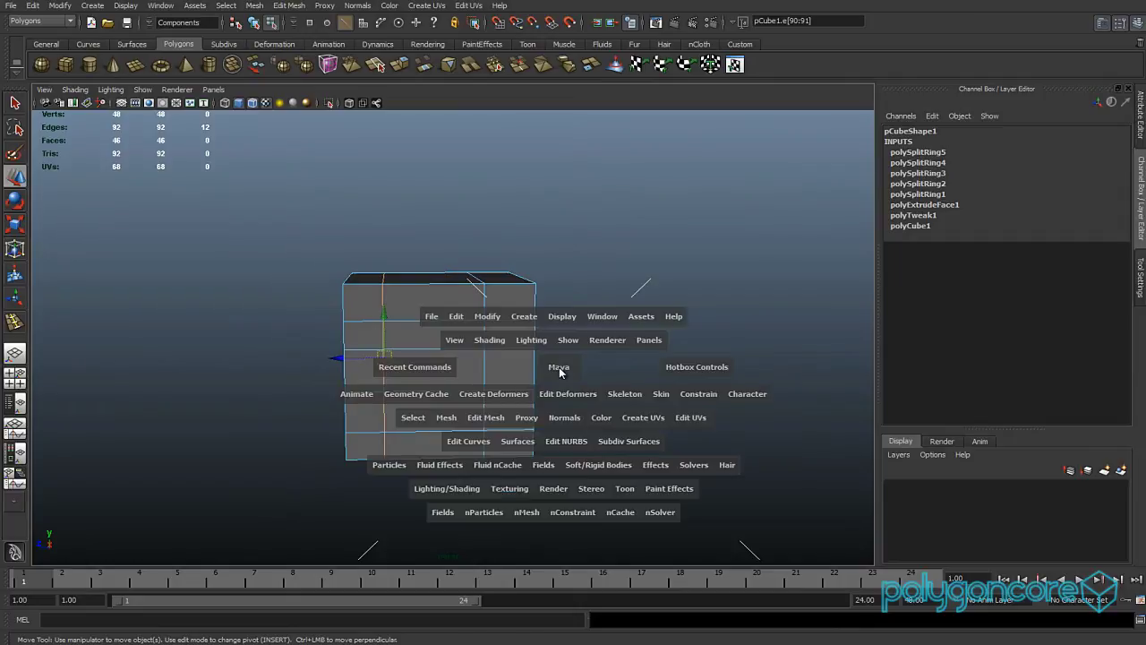
{"action": "left_click_drag", "start_coordinate": [581, 372], "coordinate": [554, 370]}
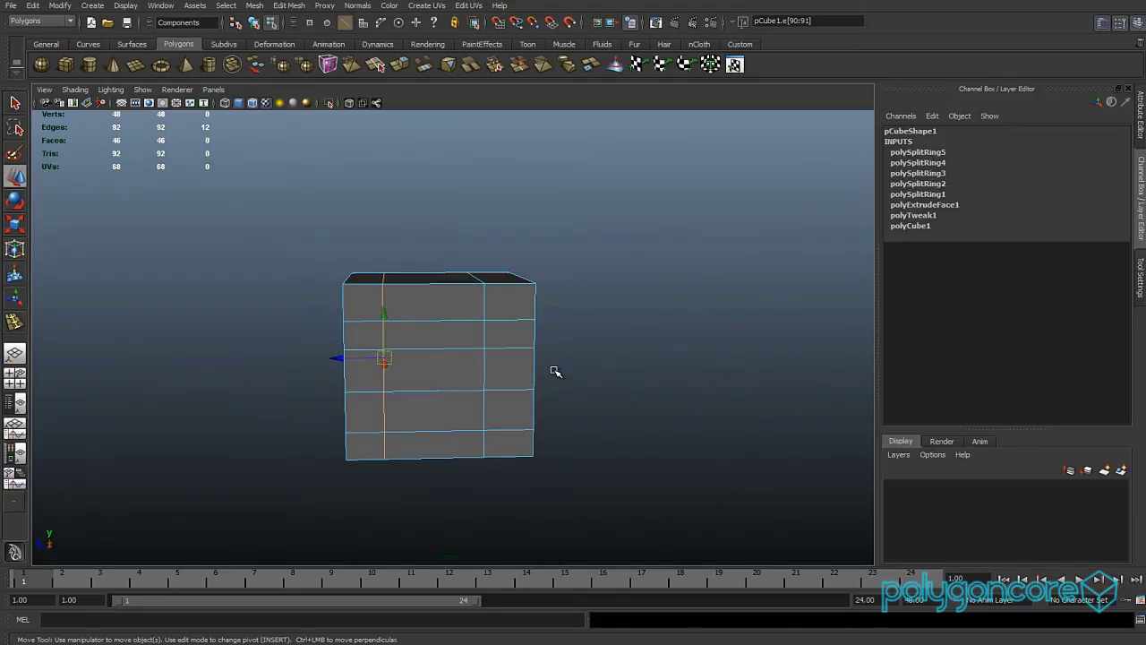
{"action": "key", "text": "shift+o"}
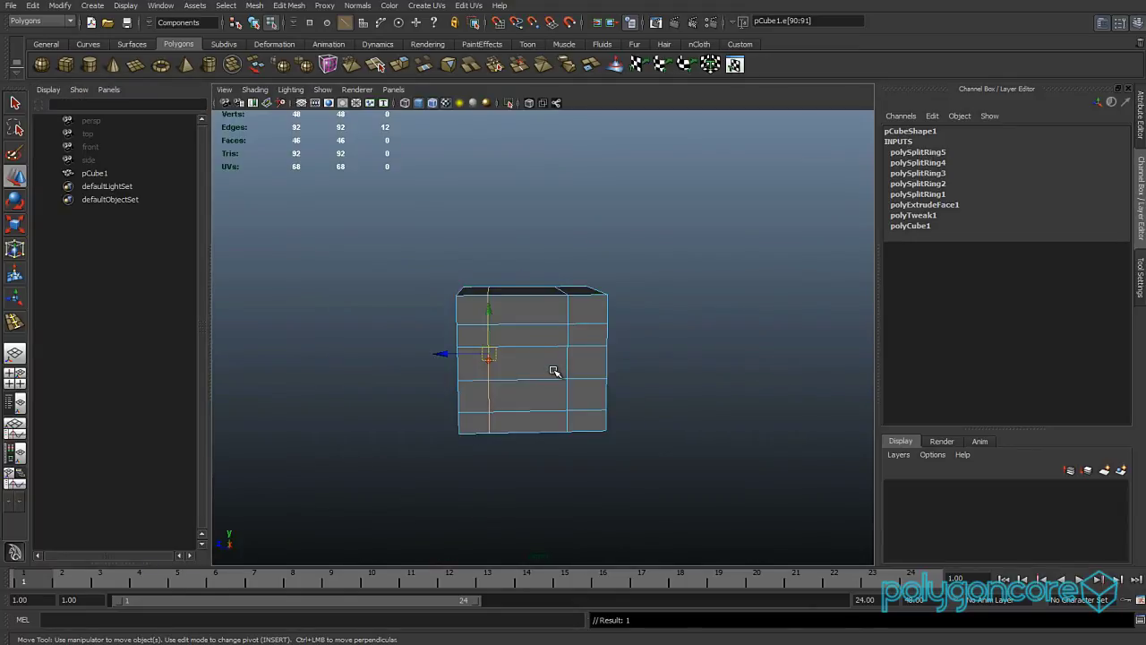
- Switch to four-view layout, maximize the front view and turn on the grid
{"action": "left_click", "coordinate": [15, 379]}
{"action": "left_click", "coordinate": [532, 287]}
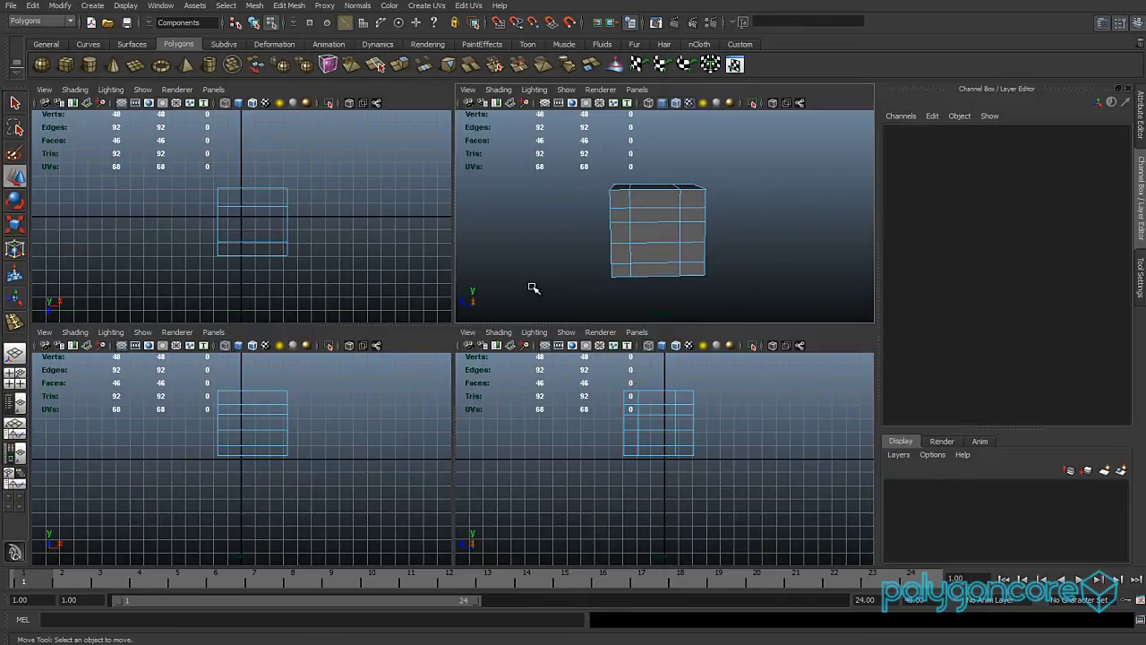
{"action": "key", "text": "space"}
{"action": "key", "text": "space"}
{"action": "key", "text": "space"}
{"action": "key", "text": "space"}
{"action": "key", "text": "space"}
{"action": "left_click_drag", "start_coordinate": [517, 298], "coordinate": [516, 322]}
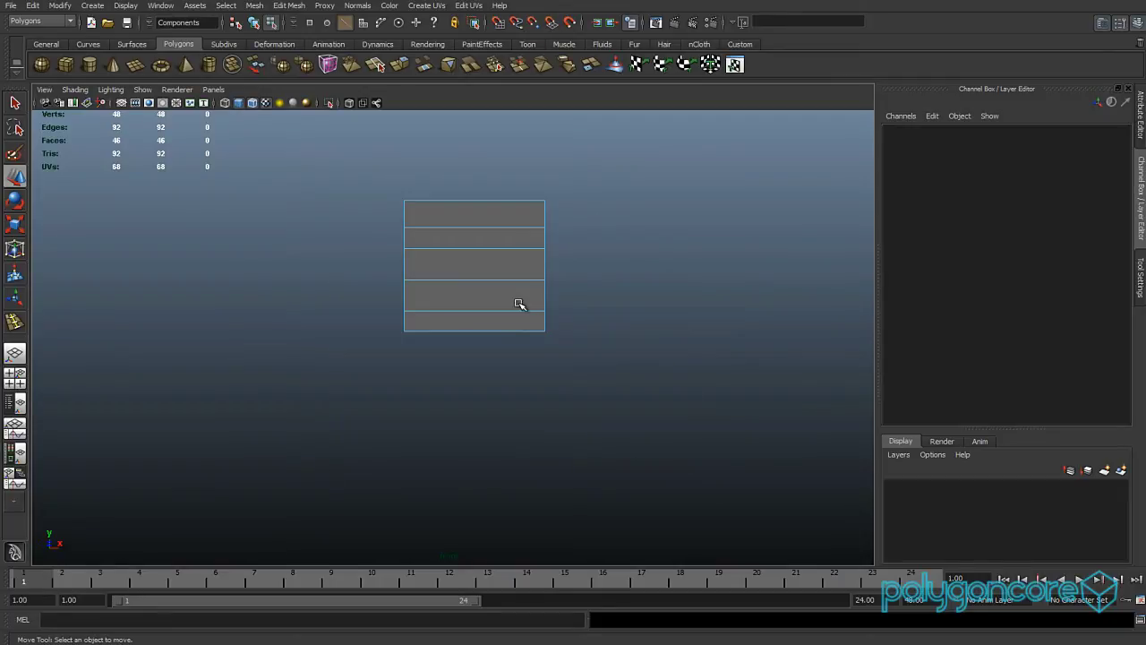
{"action": "middle_click_drag", "start_coordinate": [486, 281], "coordinate": [448, 360], "text": "alt"}
{"action": "left_click", "coordinate": [122, 103]}
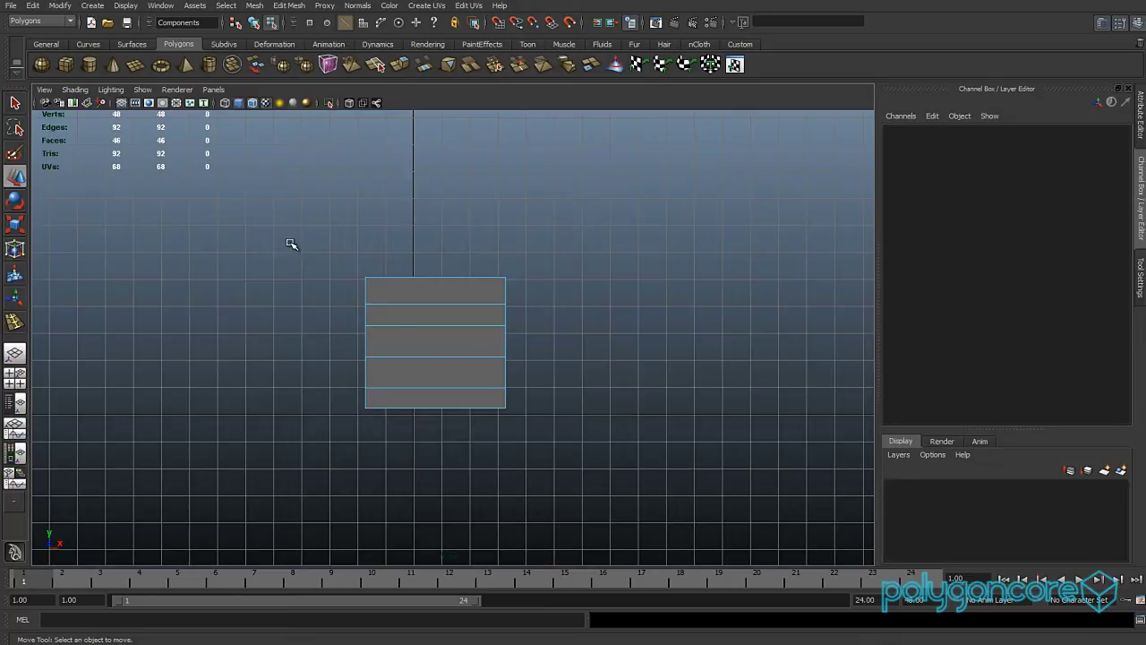
- Flip to the side view, then return to a full-size Perspective view
{"action": "key", "text": "space"}
{"action": "mouse_move", "coordinate": [291, 244]}
{"action": "left_mouse_down"}
{"action": "mouse_move", "coordinate": [357, 244]}
{"action": "mouse_move", "coordinate": [258, 242]}
{"action": "mouse_move", "coordinate": [276, 237]}
{"action": "left_mouse_up"}
{"action": "key", "text": "space"}
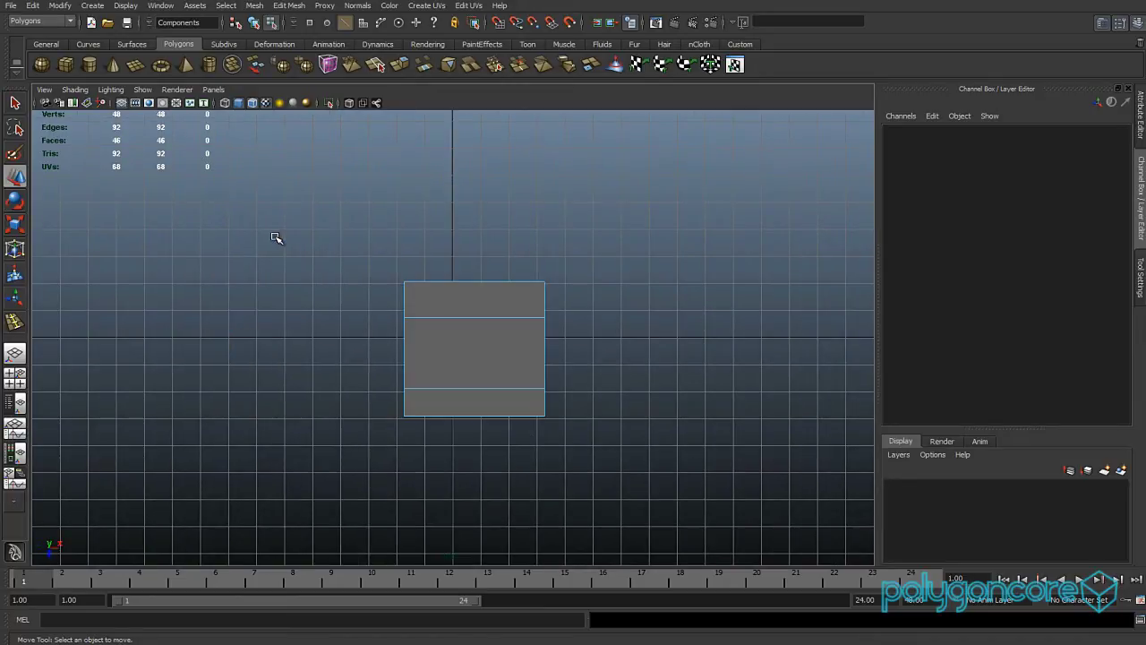
{"action": "key", "text": "space"}
{"action": "left_click_drag", "start_coordinate": [343, 258], "coordinate": [341, 230]}
{"action": "left_click_drag", "start_coordinate": [456, 353], "coordinate": [452, 385], "text": "alt"}
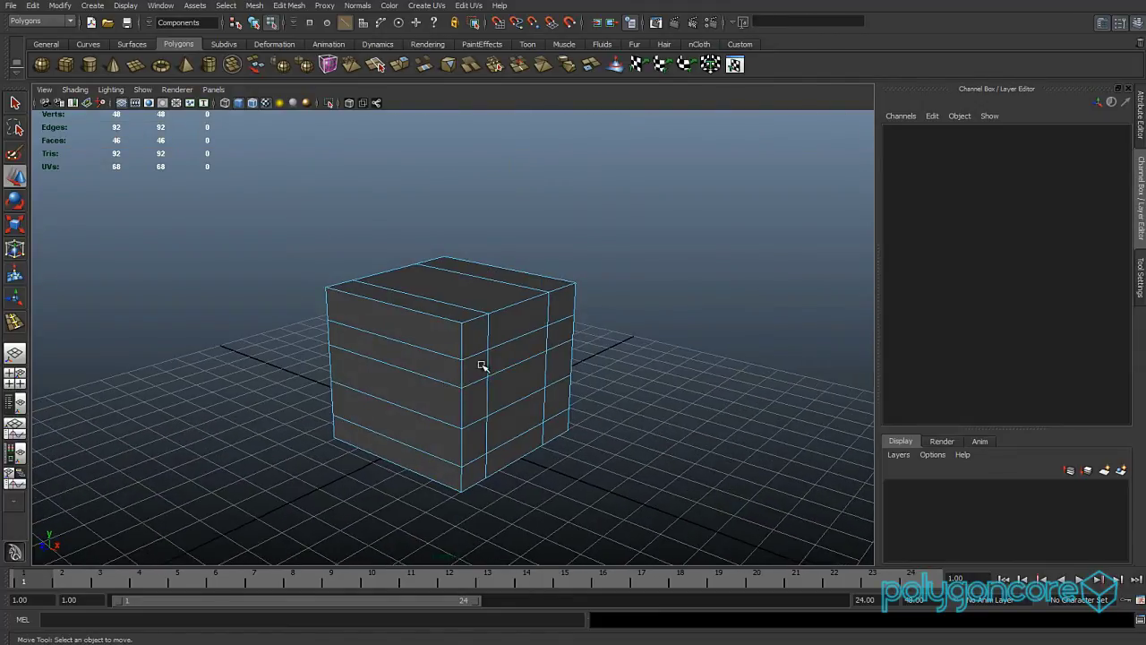
- Select the front face column, the top back strip and the right side column of faces
{"action": "double_click", "coordinate": [477, 352]}
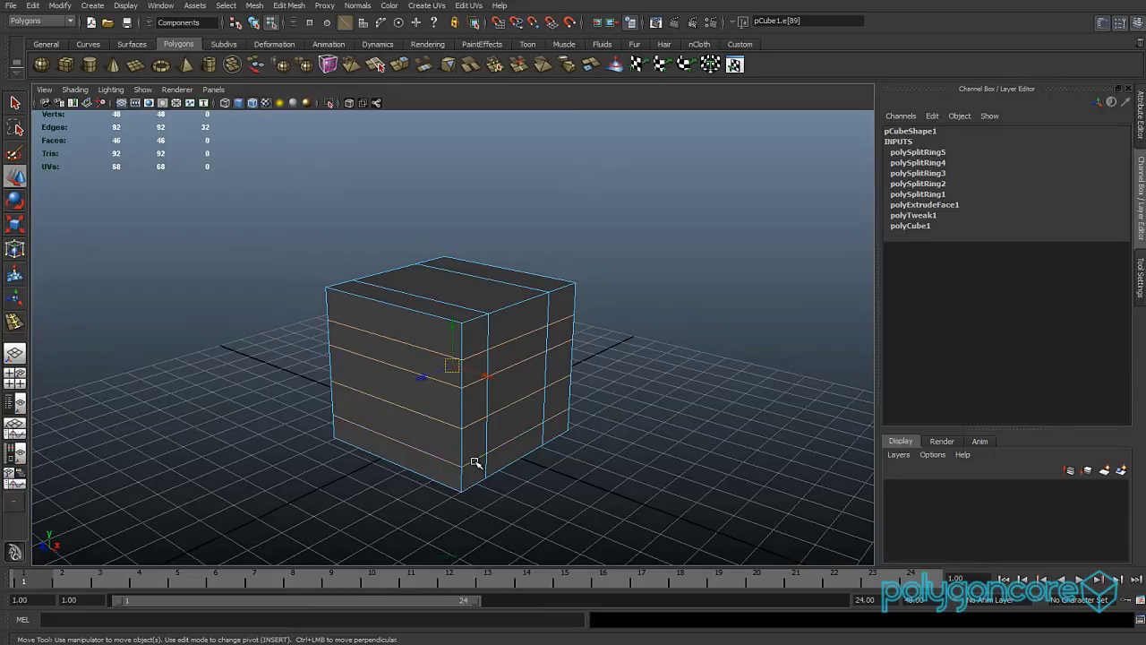
{"action": "right_click_drag", "start_coordinate": [480, 444], "coordinate": [532, 448]}
{"action": "left_click", "coordinate": [614, 456]}
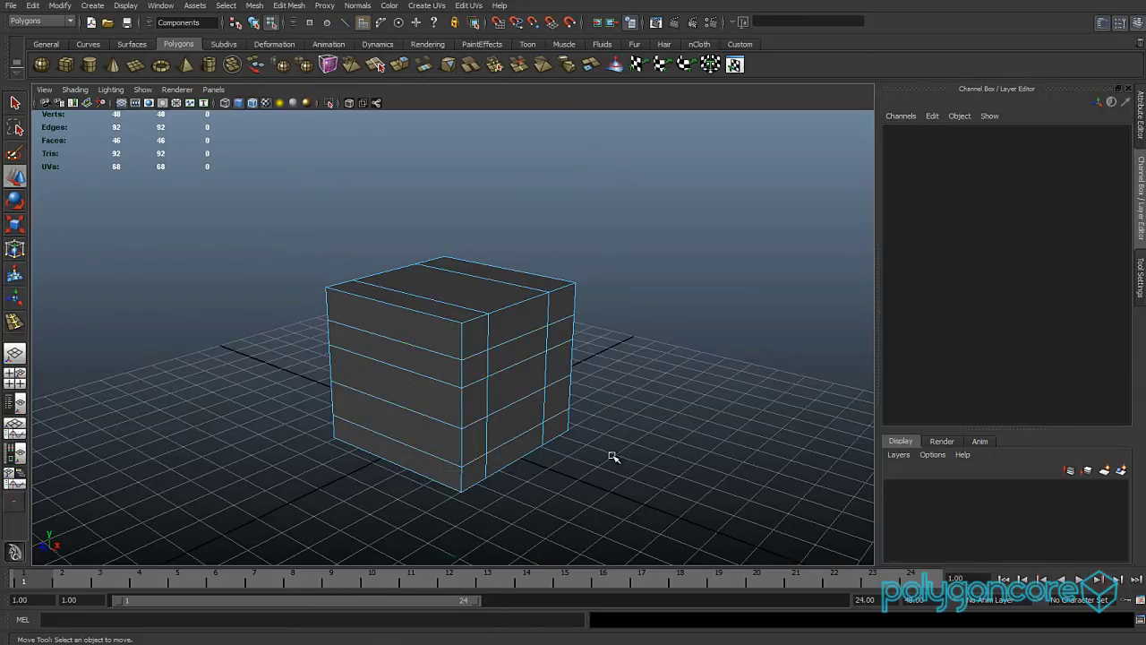
{"action": "left_click", "coordinate": [471, 402]}
{"action": "left_click", "coordinate": [466, 370], "text": "shift"}
{"action": "double_click", "coordinate": [468, 333], "text": "shift"}
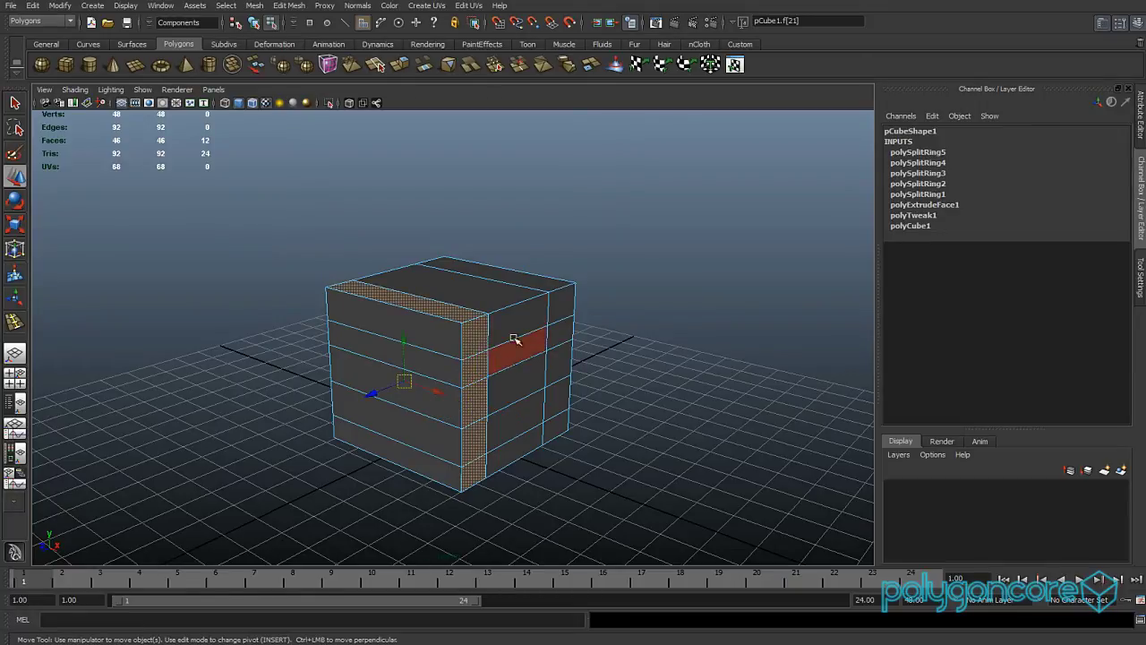
{"action": "left_click", "coordinate": [542, 287], "text": "shift"}
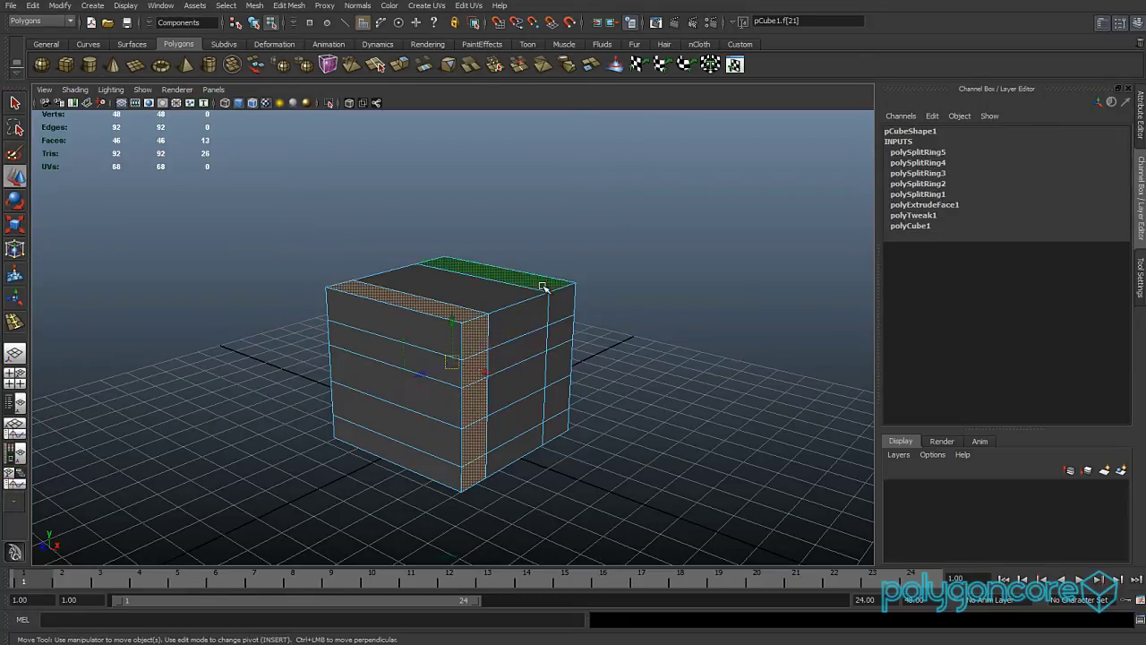
{"action": "double_click", "coordinate": [559, 334], "text": "shift"}
{"action": "left_click_drag", "start_coordinate": [559, 334], "coordinate": [384, 327], "text": "alt"}
{"action": "right_click_drag", "start_coordinate": [384, 327], "coordinate": [563, 260]}
- Reselect just the right top strip and middle top faces and convert them to edges
{"action": "left_click", "coordinate": [562, 260]}
{"action": "right_click_drag", "start_coordinate": [494, 259], "coordinate": [498, 288]}
{"action": "left_click", "coordinate": [508, 266]}
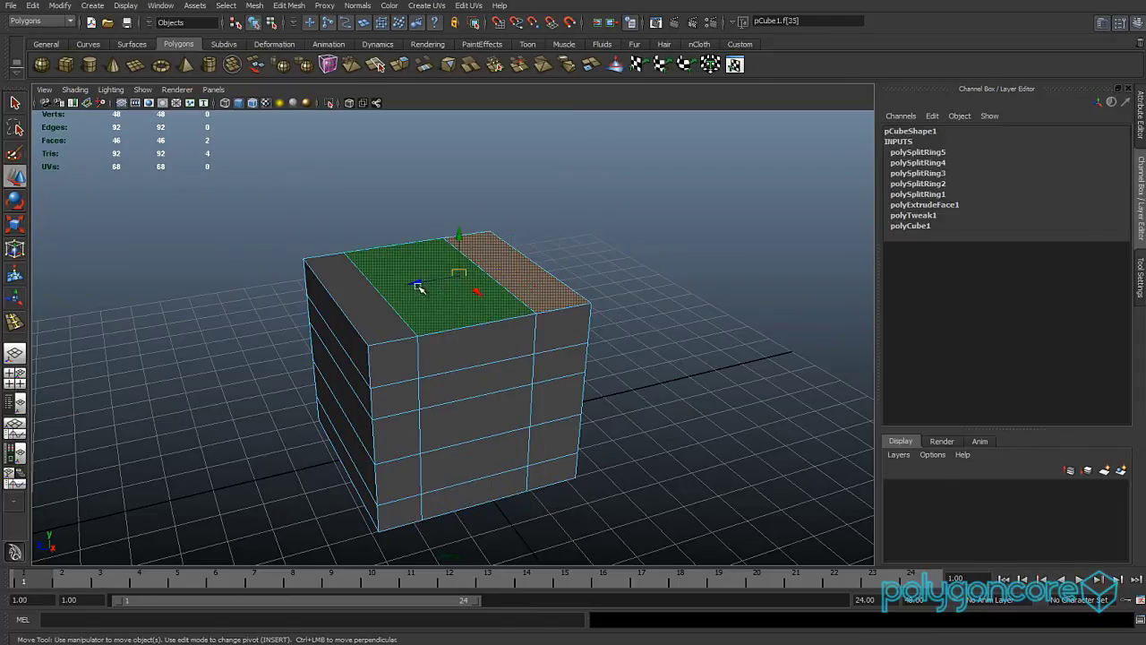
{"action": "left_click", "coordinate": [422, 286], "text": "shift"}
{"action": "right_click_drag", "start_coordinate": [434, 300], "coordinate": [444, 329], "text": "ctrl"}
{"action": "mouse_move", "coordinate": [436, 288]}
{"action": "right_mouse_down", "text": "ctrl"}
{"action": "mouse_move", "coordinate": [437, 259]}
{"action": "mouse_move", "coordinate": [436, 289]}
{"action": "right_mouse_up", "text": "ctrl"}
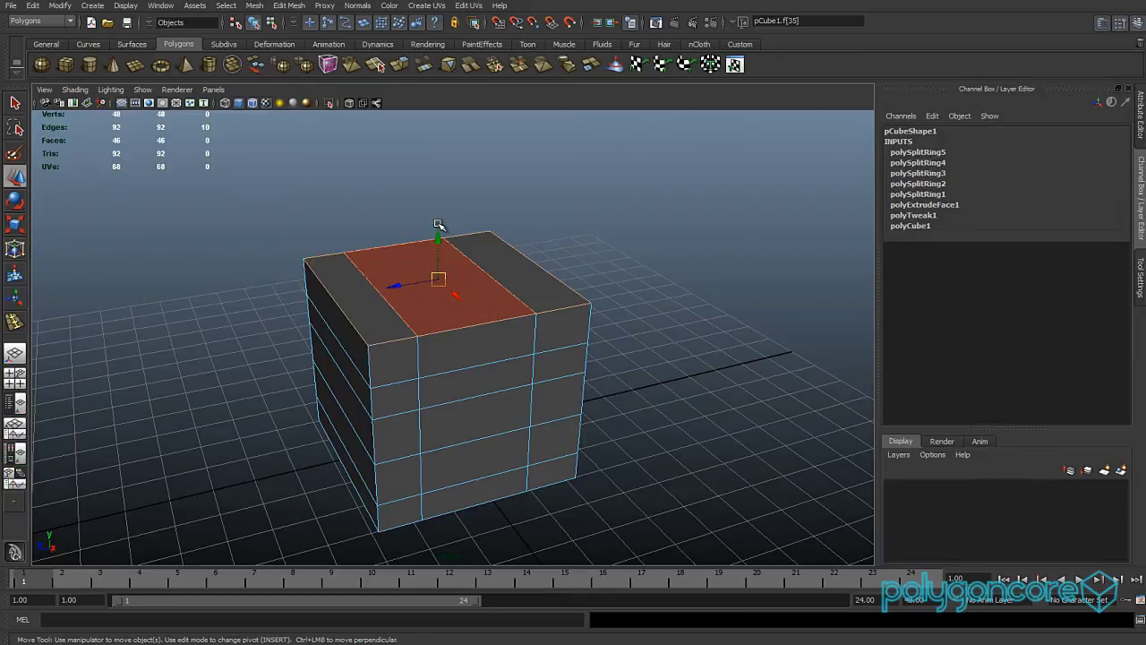
{"action": "left_click_drag", "start_coordinate": [440, 389], "coordinate": [471, 369], "text": "alt"}
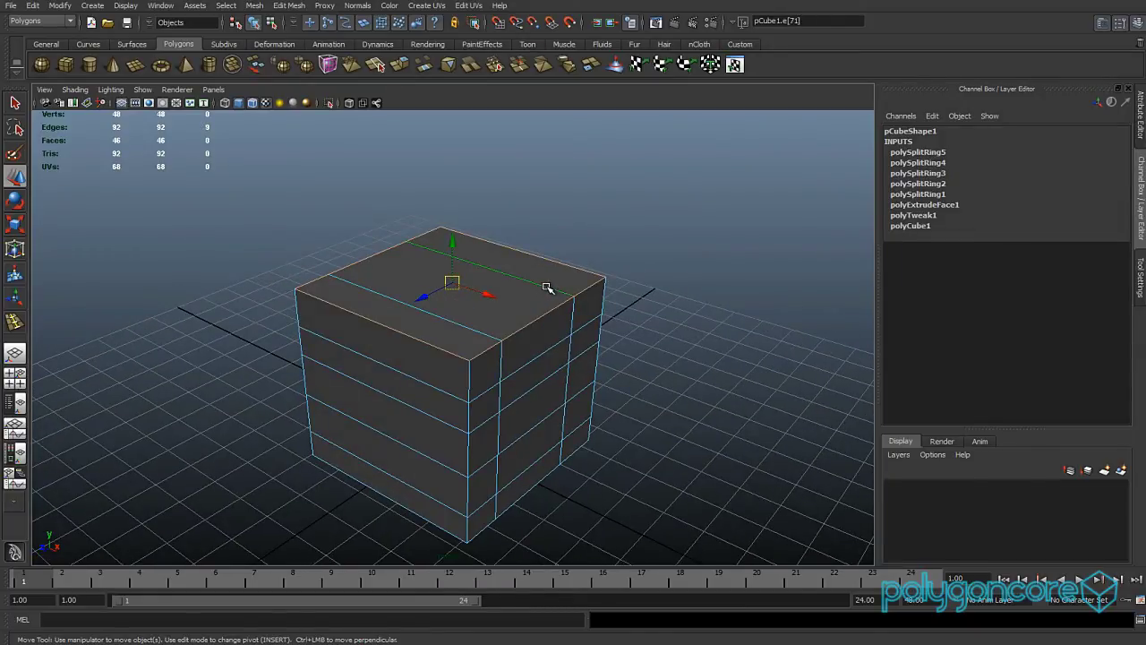
{"action": "left_click_drag", "start_coordinate": [537, 386], "coordinate": [493, 391], "text": "alt"}
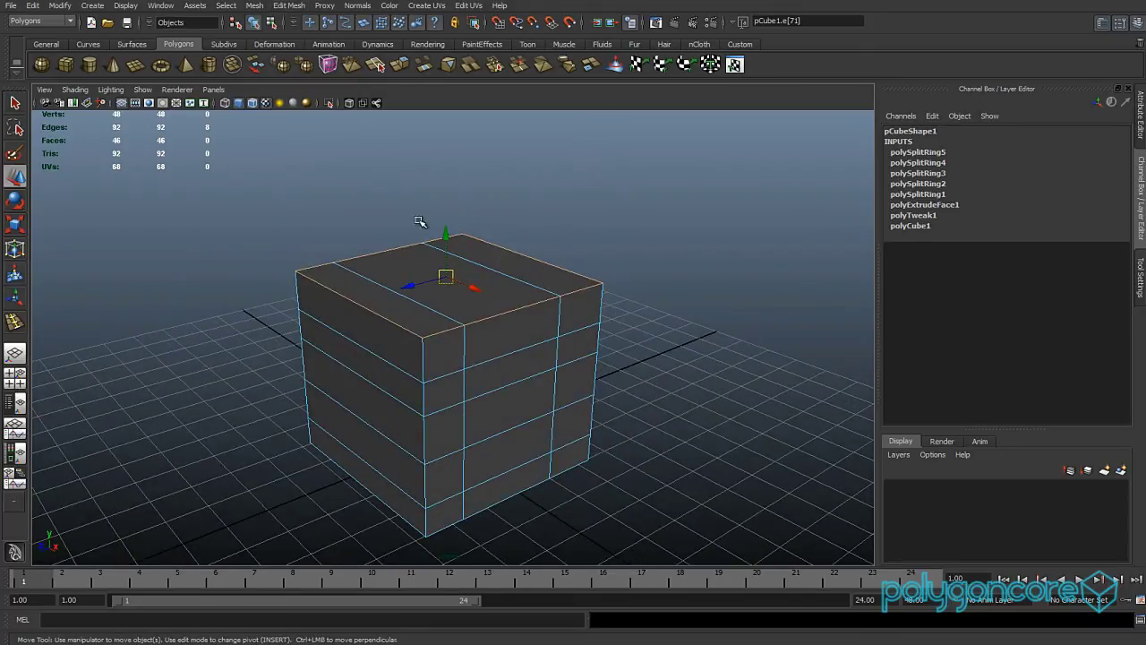
{"action": "left_click", "coordinate": [289, 5]}
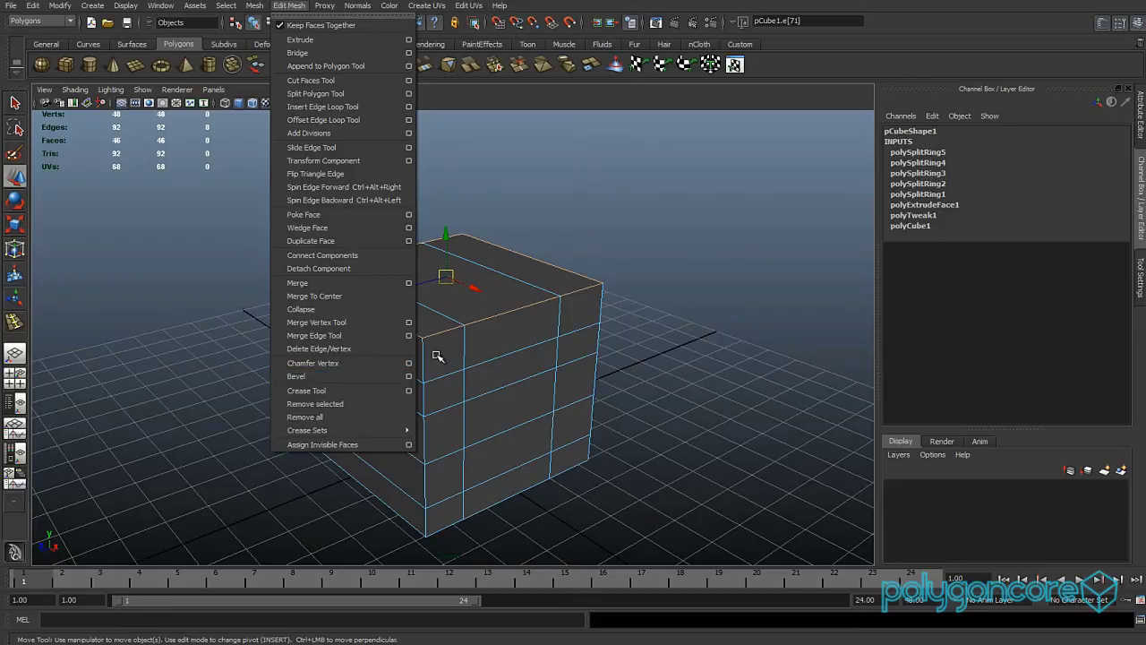
- Bevel the top edge loop and drag the bevel Offset to 0.65
{"action": "left_click", "coordinate": [566, 245]}
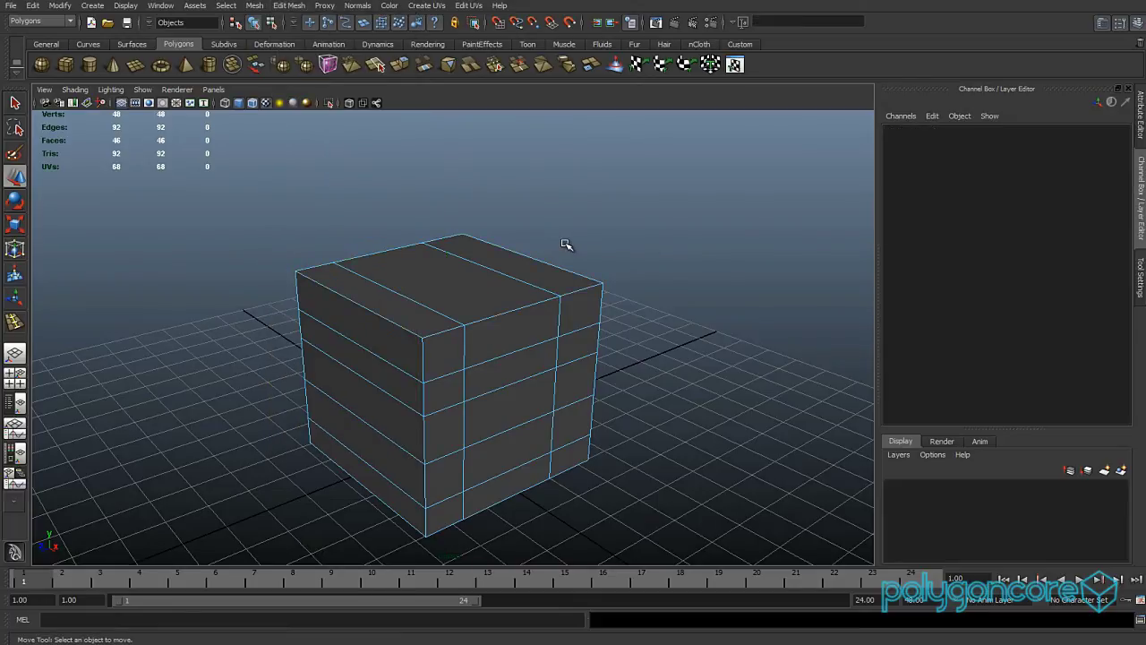
{"action": "double_click", "coordinate": [545, 264]}
{"action": "right_click", "coordinate": [515, 306], "text": "ctrl"}
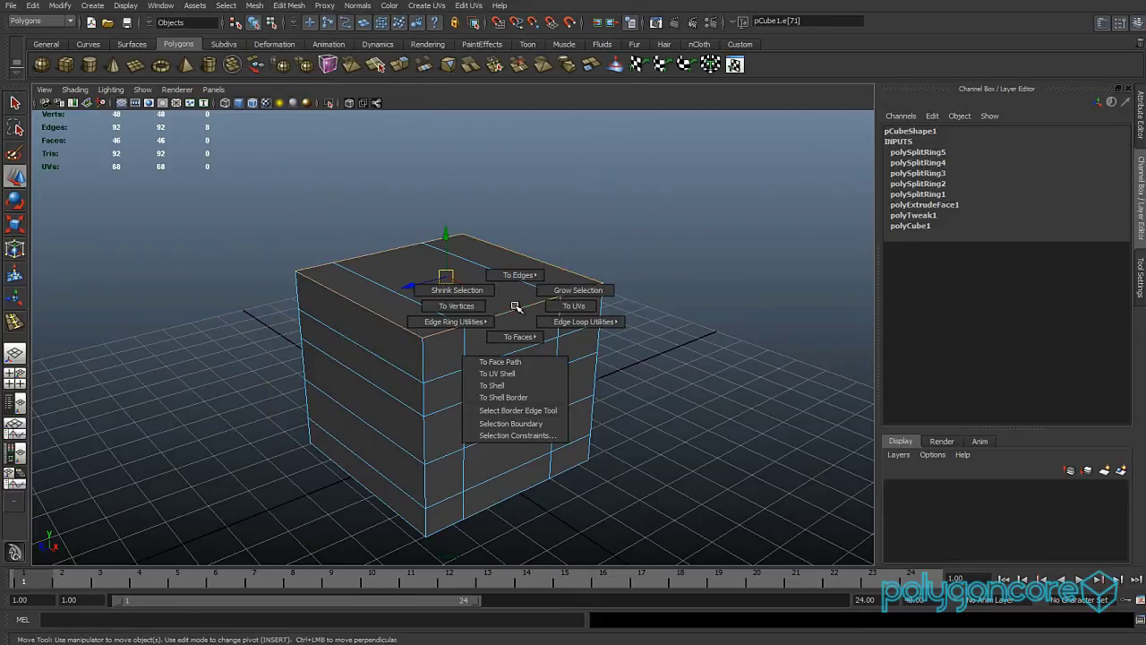
{"action": "right_click", "coordinate": [515, 307], "text": "shift"}
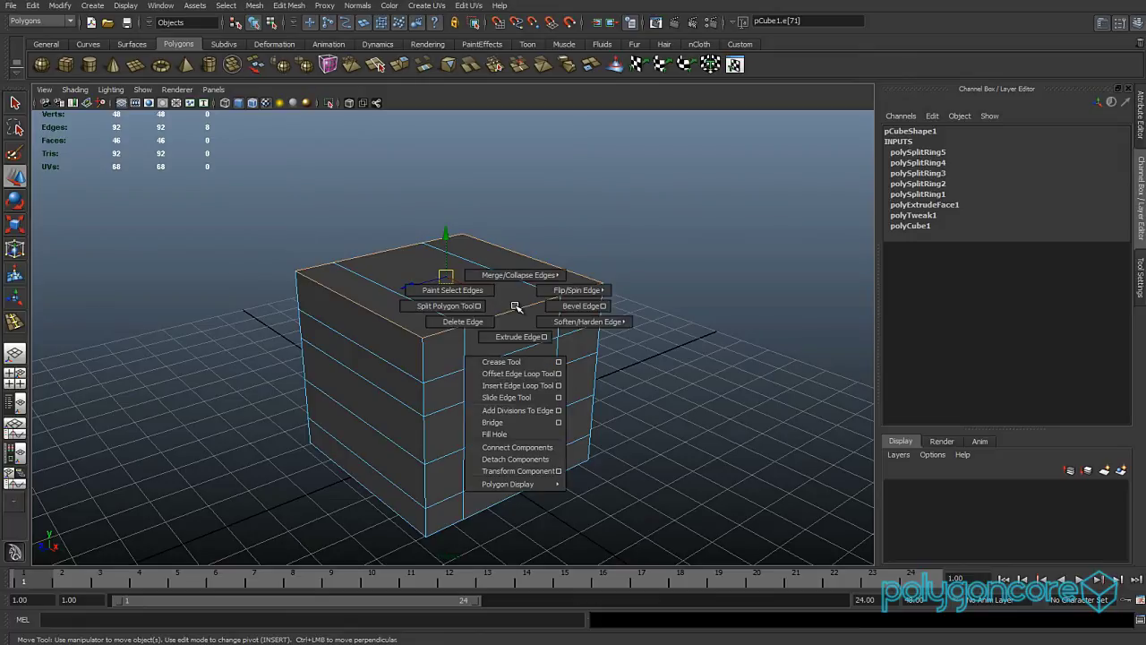
{"action": "right_click_drag", "start_coordinate": [515, 307], "coordinate": [569, 309], "text": "shift"}
{"action": "left_click", "coordinate": [1075, 174]}
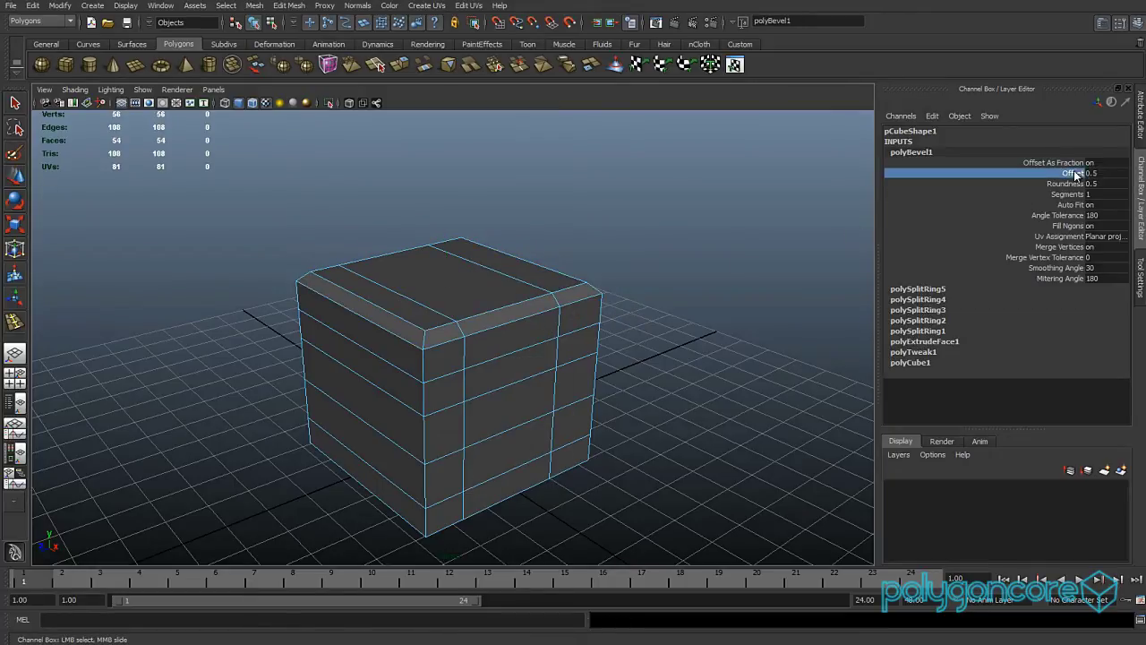
{"action": "middle_click_drag", "start_coordinate": [587, 263], "coordinate": [629, 249]}
- Select an edge loop running over the cube
{"action": "right_click_drag", "start_coordinate": [466, 295], "coordinate": [428, 303]}
{"action": "key", "text": "w"}
{"action": "double_click", "coordinate": [419, 302]}
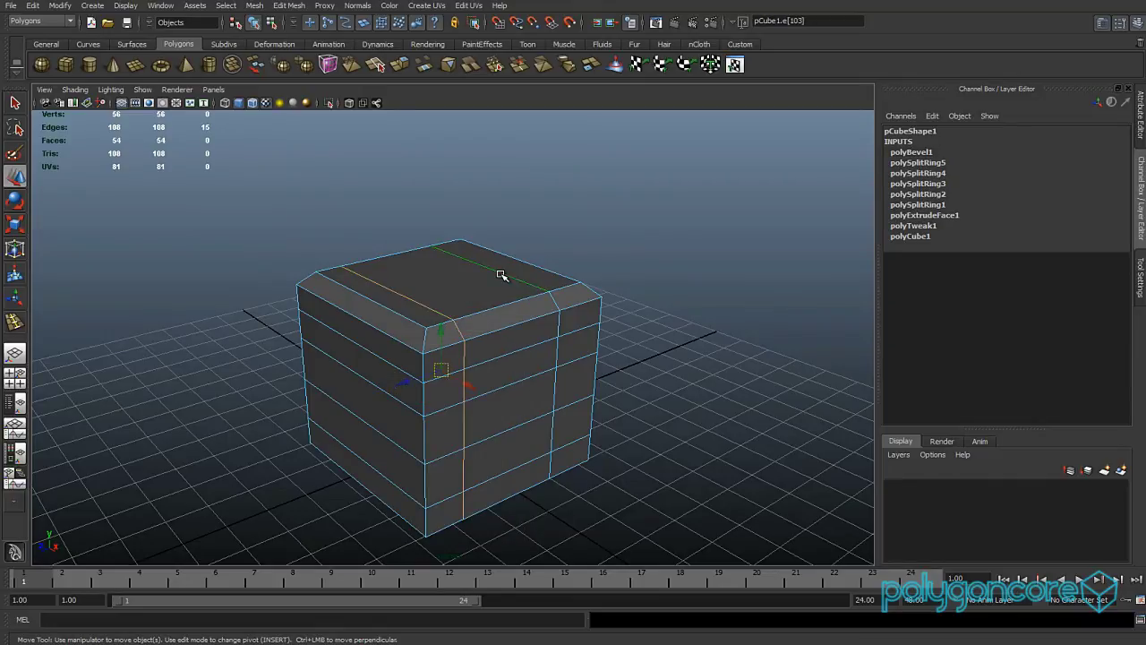
- Delete the selected edge loop and the cube's top face to open the box
{"action": "right_click_drag", "start_coordinate": [502, 274], "coordinate": [429, 321], "text": "shift"}
{"action": "key", "text": "F8"}
{"action": "right_click_drag", "start_coordinate": [443, 275], "coordinate": [445, 303]}
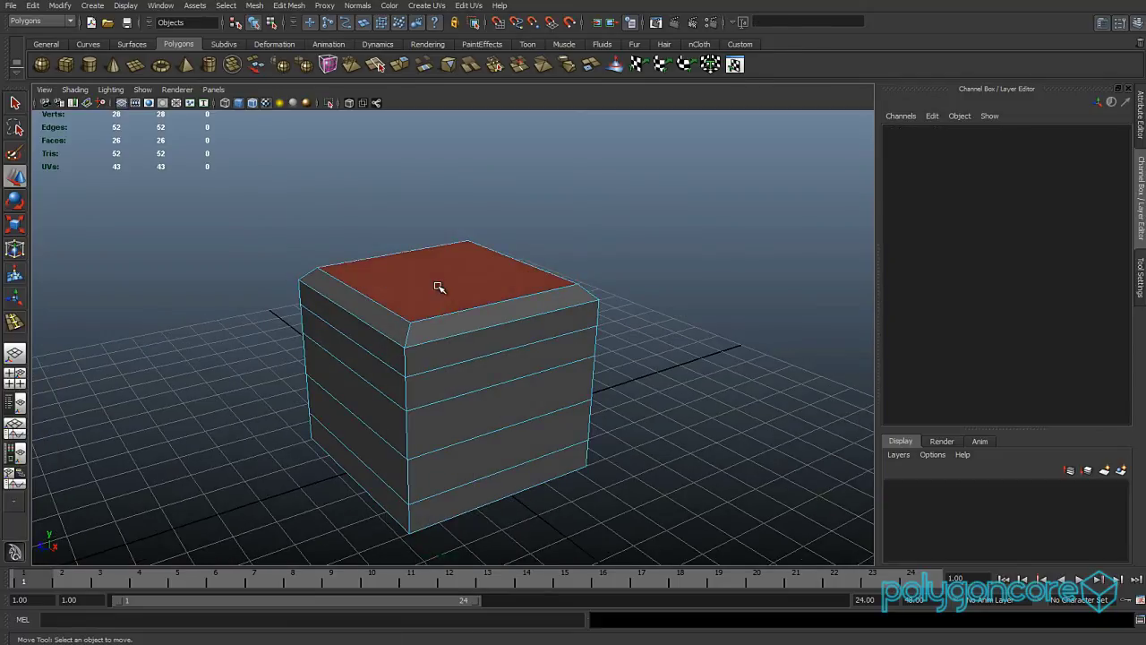
{"action": "left_click", "coordinate": [439, 287]}
{"action": "key", "text": "Delete"}
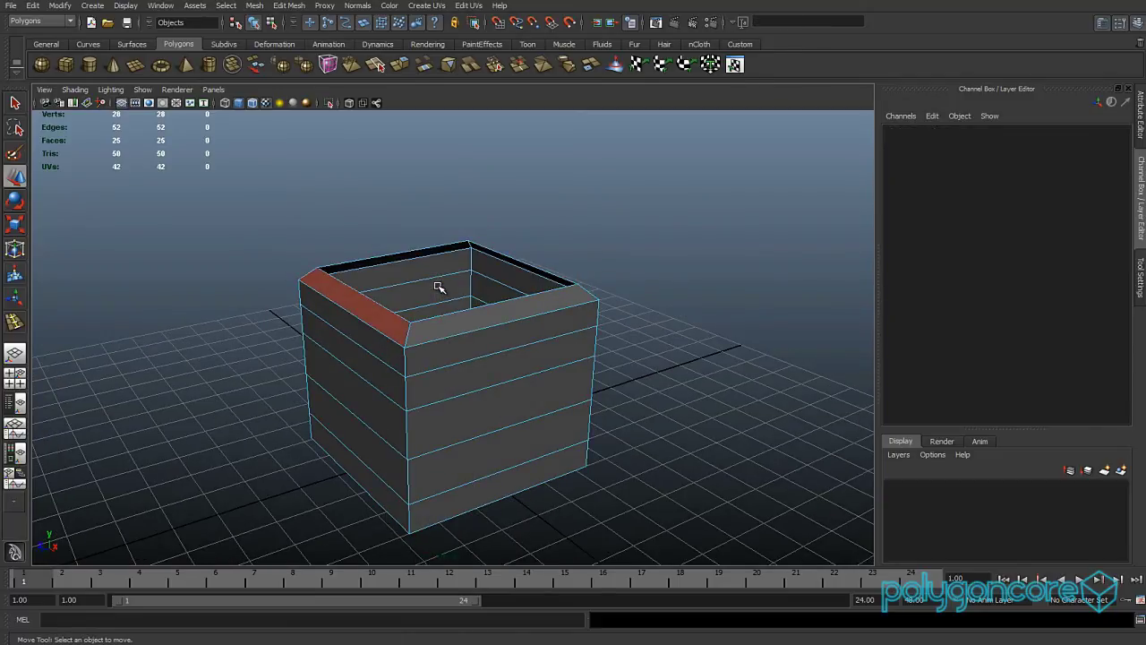
{"action": "left_click_drag", "start_coordinate": [430, 294], "coordinate": [527, 348], "text": "alt"}
- Cap the opening with Append to Polygon across the front, right and back inner edges
{"action": "right_click_drag", "start_coordinate": [527, 348], "coordinate": [519, 320]}
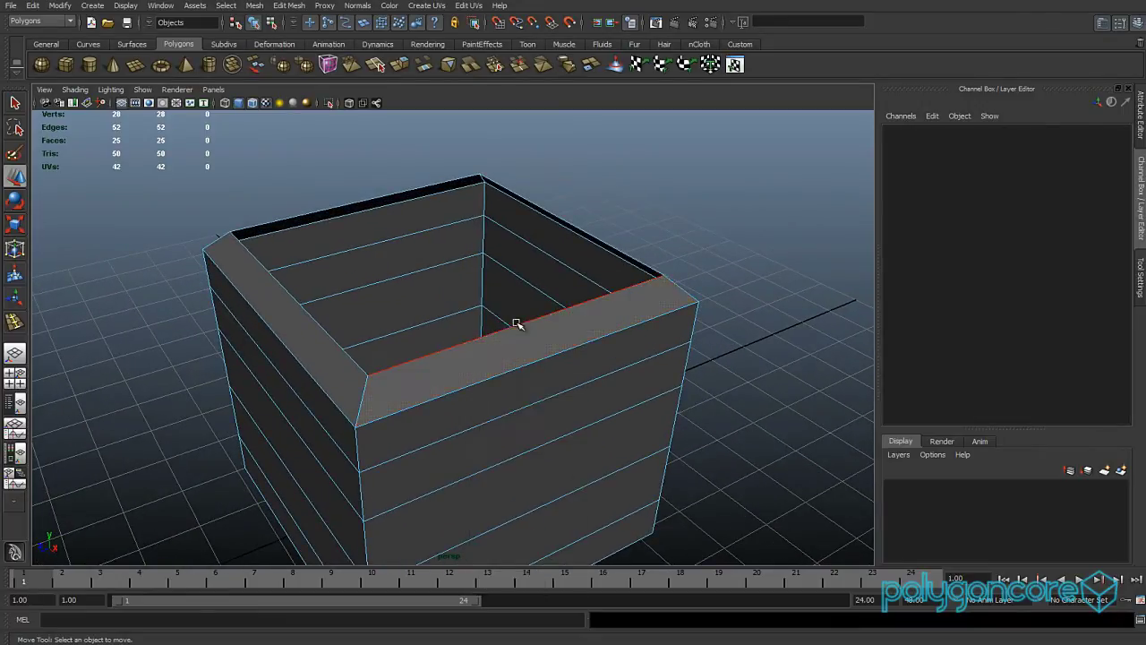
{"action": "left_click", "coordinate": [290, 5]}
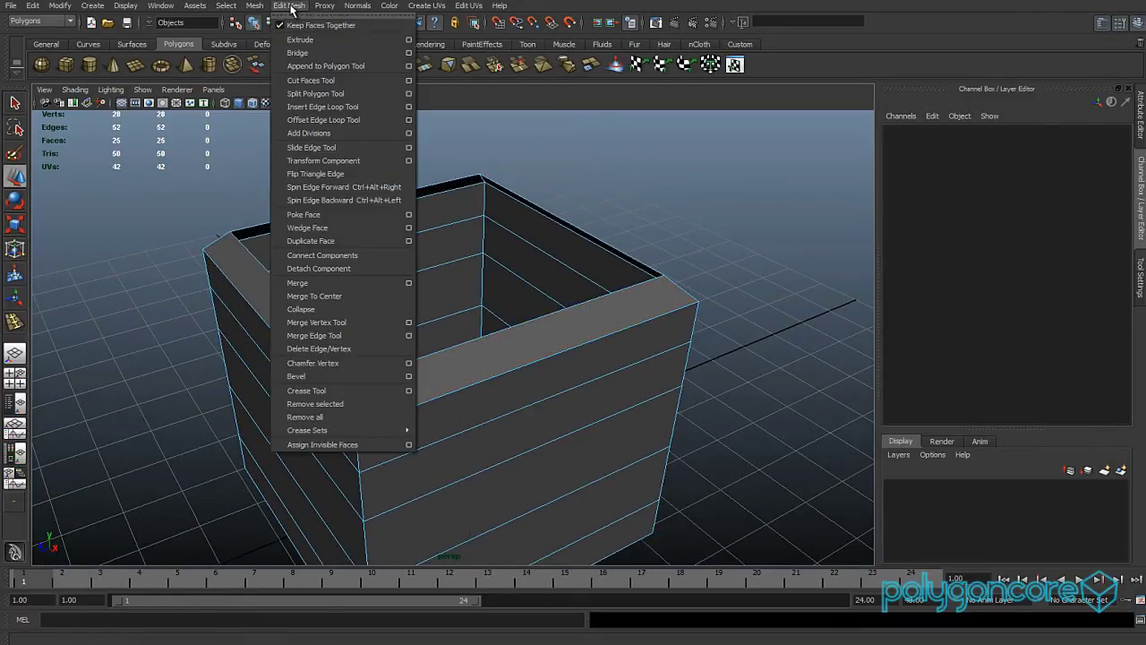
{"action": "left_click", "coordinate": [327, 66]}
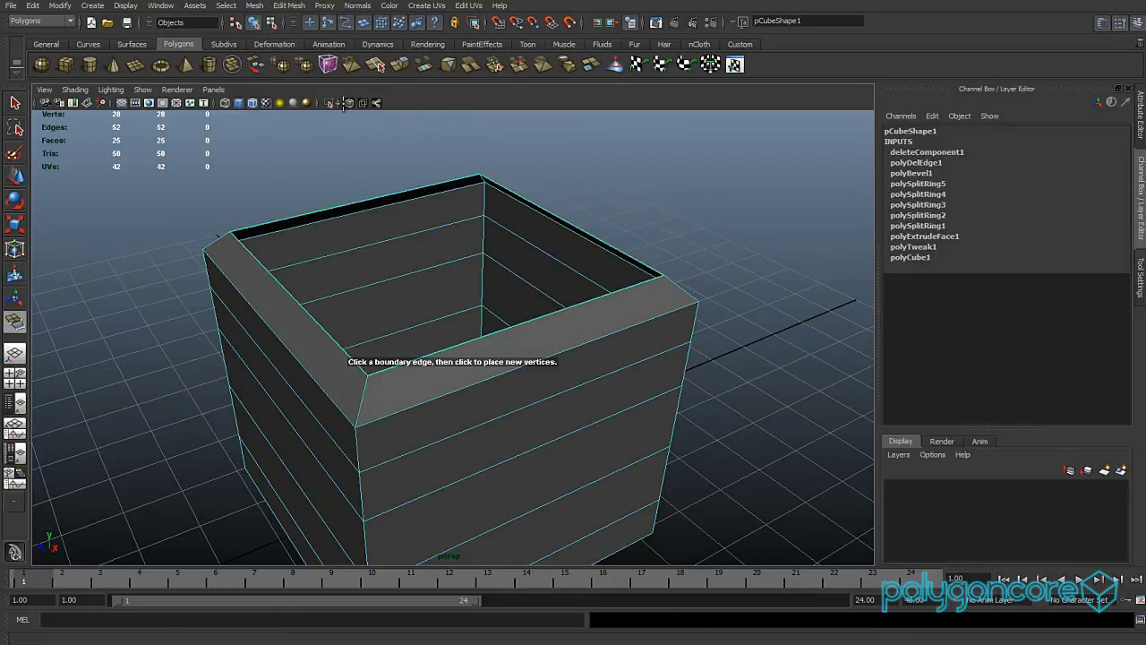
{"action": "left_click", "coordinate": [488, 332]}
{"action": "left_click_drag", "start_coordinate": [472, 315], "coordinate": [531, 296], "text": "alt"}
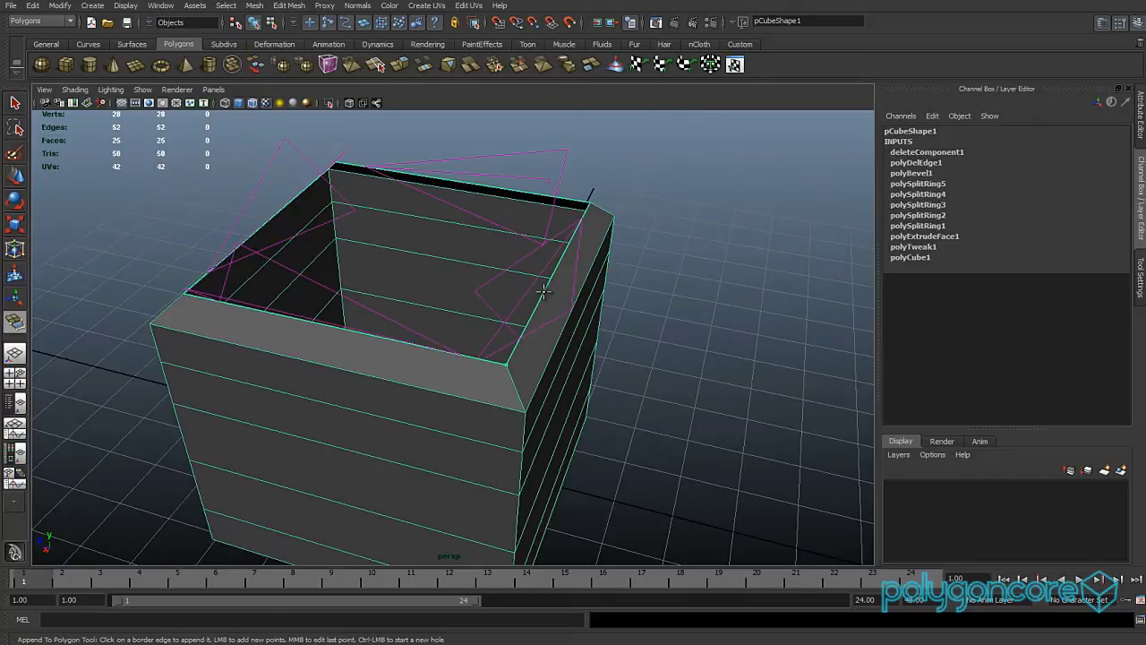
{"action": "left_click", "coordinate": [543, 291]}
{"action": "left_click", "coordinate": [502, 188]}
{"action": "left_click_drag", "start_coordinate": [387, 247], "coordinate": [494, 250], "text": "alt"}
{"action": "key", "text": "Return"}
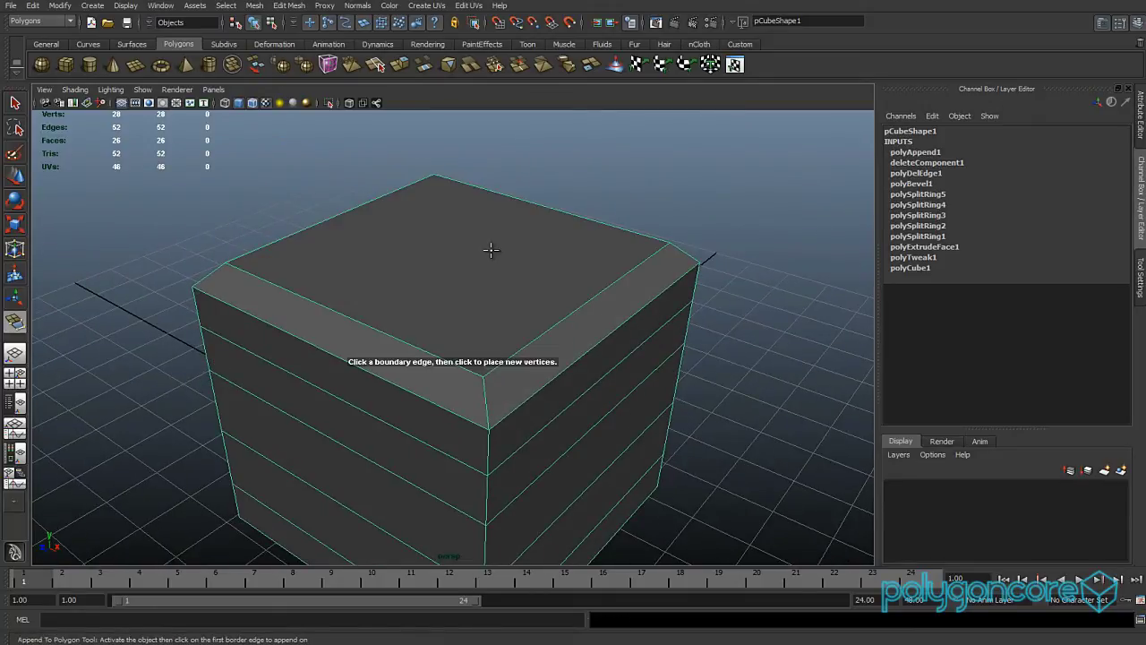
- Delete the newly appended top face so the box is open again
{"action": "right_click_drag", "start_coordinate": [486, 263], "coordinate": [481, 289]}
{"action": "left_click", "coordinate": [472, 266]}
{"action": "key", "text": "w"}
{"action": "key", "text": "Delete"}
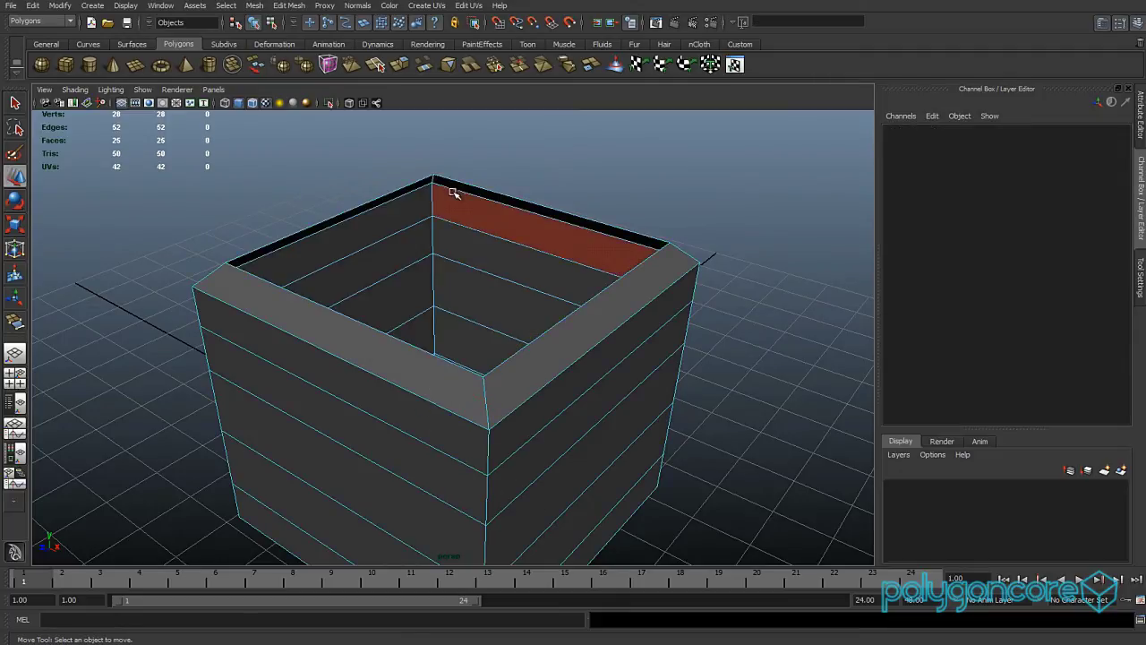
- Select the box's open top rim edge loop and fill it with one new face
{"action": "right_click_drag", "start_coordinate": [357, 207], "coordinate": [360, 178]}
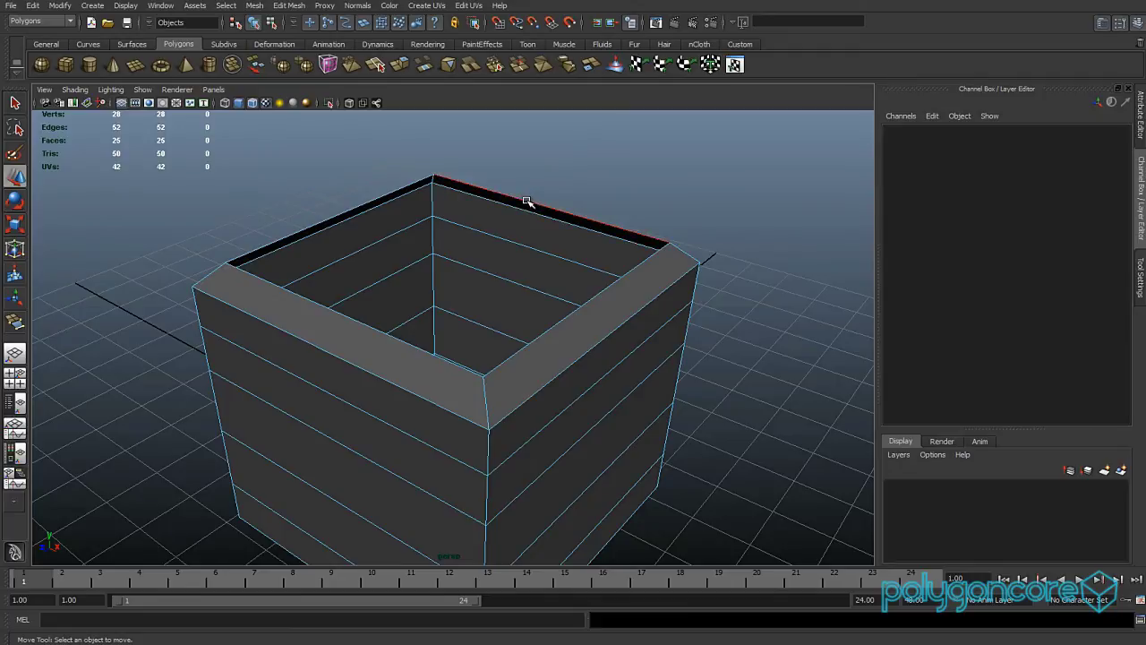
{"action": "double_click", "coordinate": [526, 202]}
{"action": "left_click", "coordinate": [255, 5]}
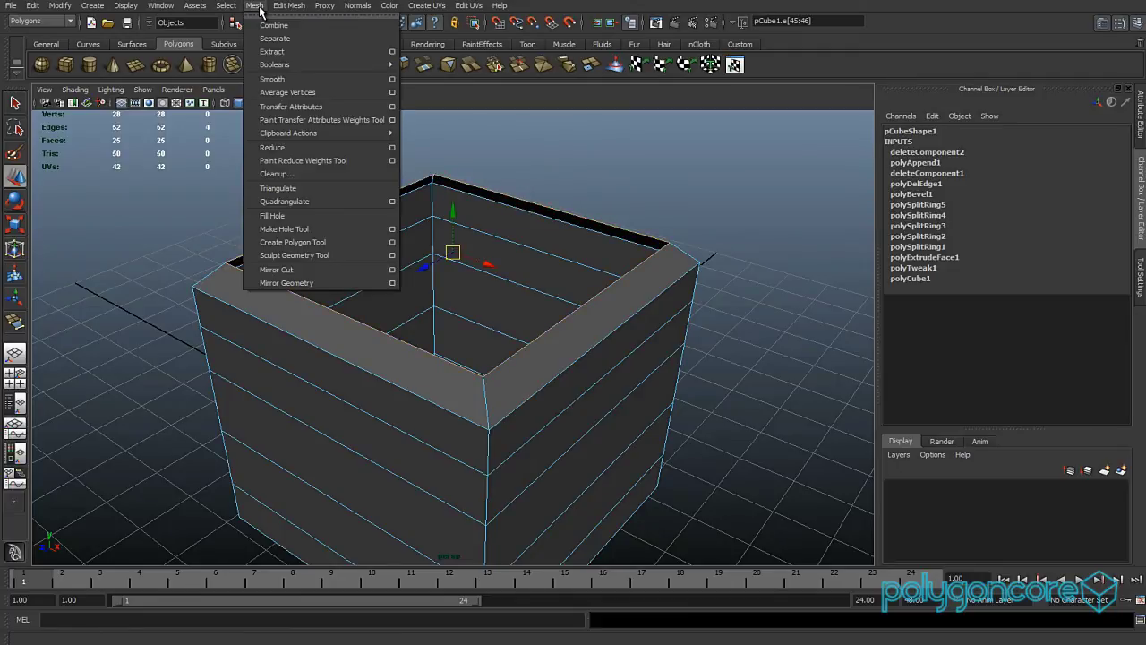
{"action": "left_click", "coordinate": [304, 214]}
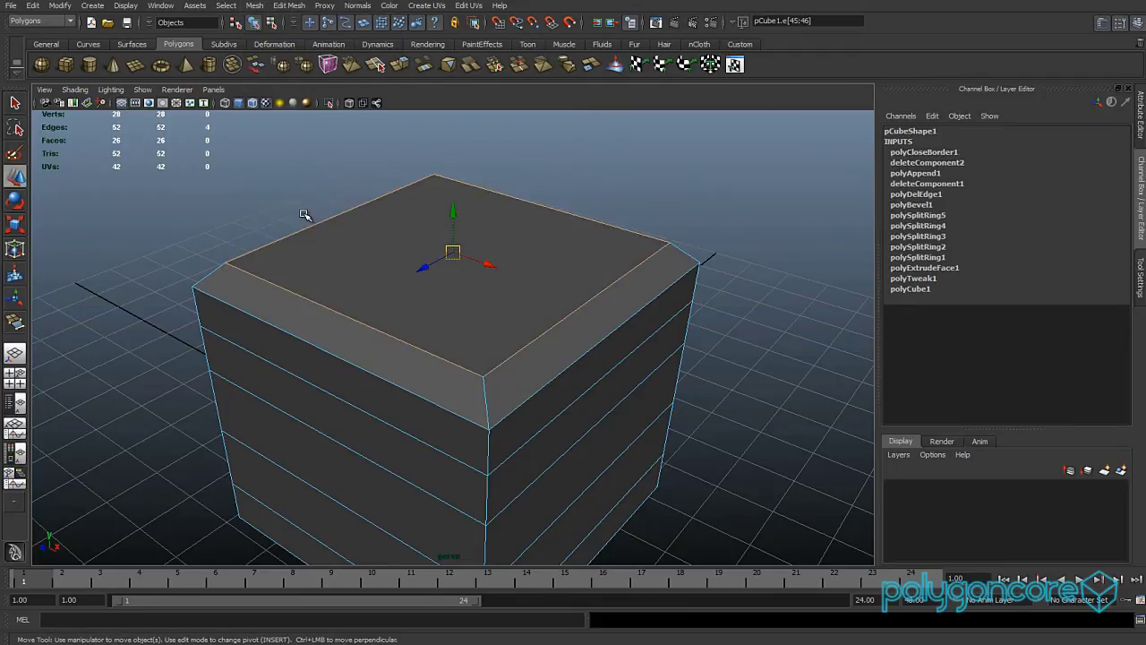
{"action": "left_click", "coordinate": [308, 178]}
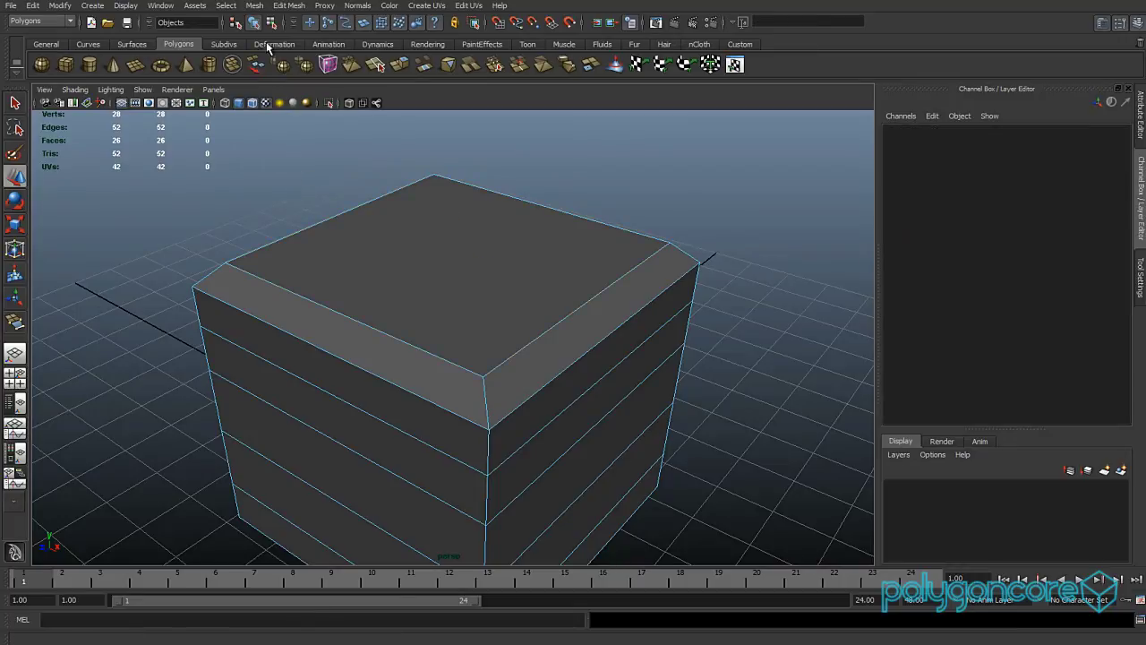
- Try an edge-ring split on a top edge of the cube, then remove it
{"action": "left_click", "coordinate": [254, 5]}
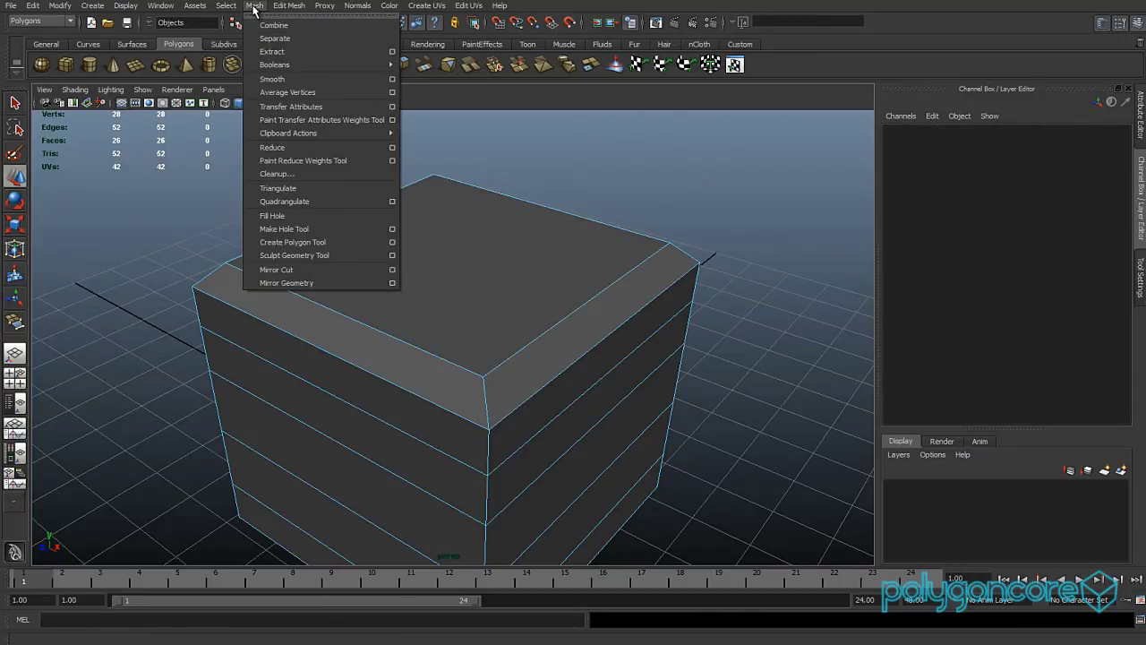
{"action": "left_click", "coordinate": [517, 328]}
{"action": "right_click_drag", "start_coordinate": [550, 329], "coordinate": [554, 298]}
{"action": "left_click", "coordinate": [562, 320]}
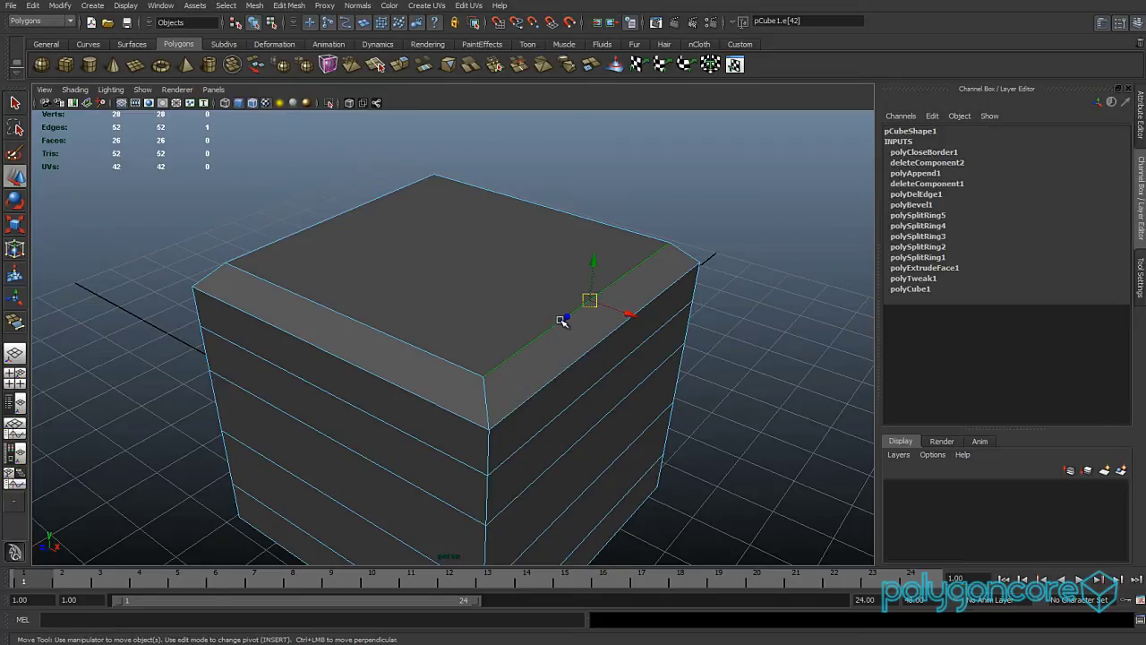
{"action": "right_click", "coordinate": [562, 321], "text": "shift"}
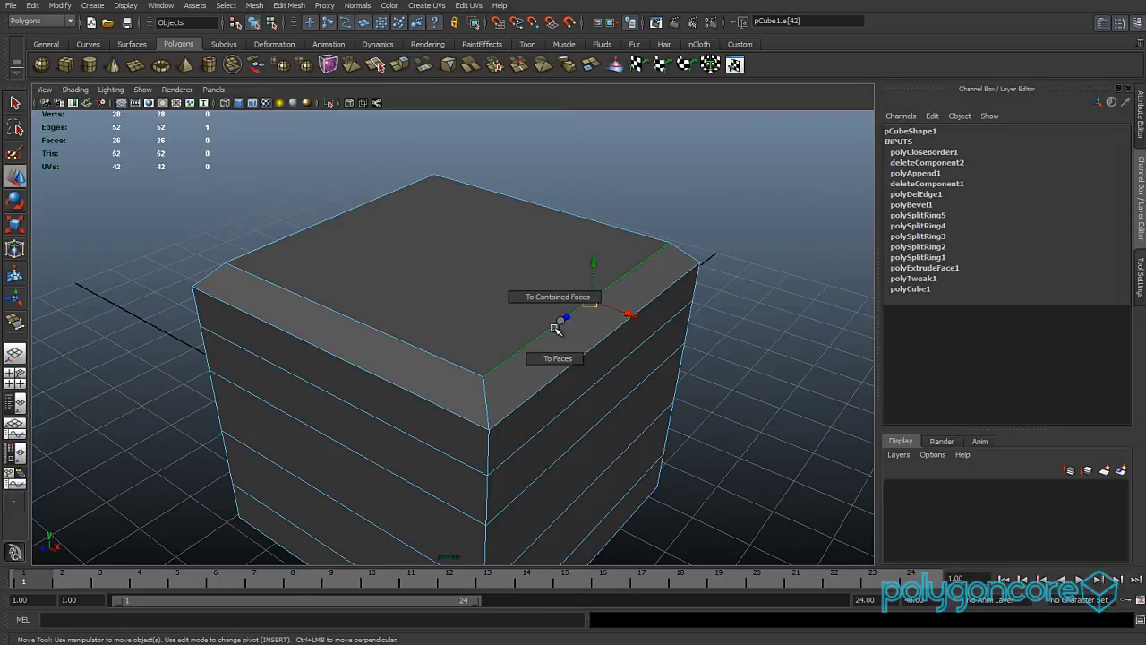
{"action": "right_click_drag", "start_coordinate": [559, 324], "coordinate": [594, 358], "text": "shift"}
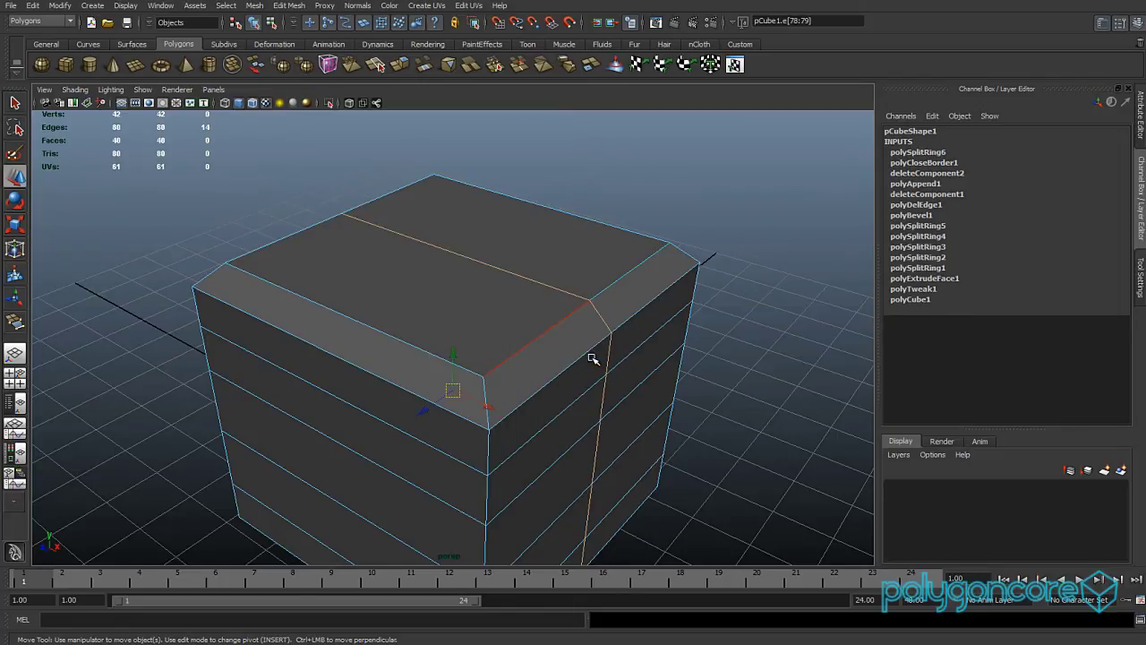
{"action": "scroll", "coordinate": [589, 361], "scroll_direction": "down", "scroll_amount": 3}
{"action": "left_click_drag", "start_coordinate": [583, 364], "coordinate": [494, 340], "text": "alt"}
{"action": "scroll", "coordinate": [457, 341], "scroll_direction": "down", "scroll_amount": 2}
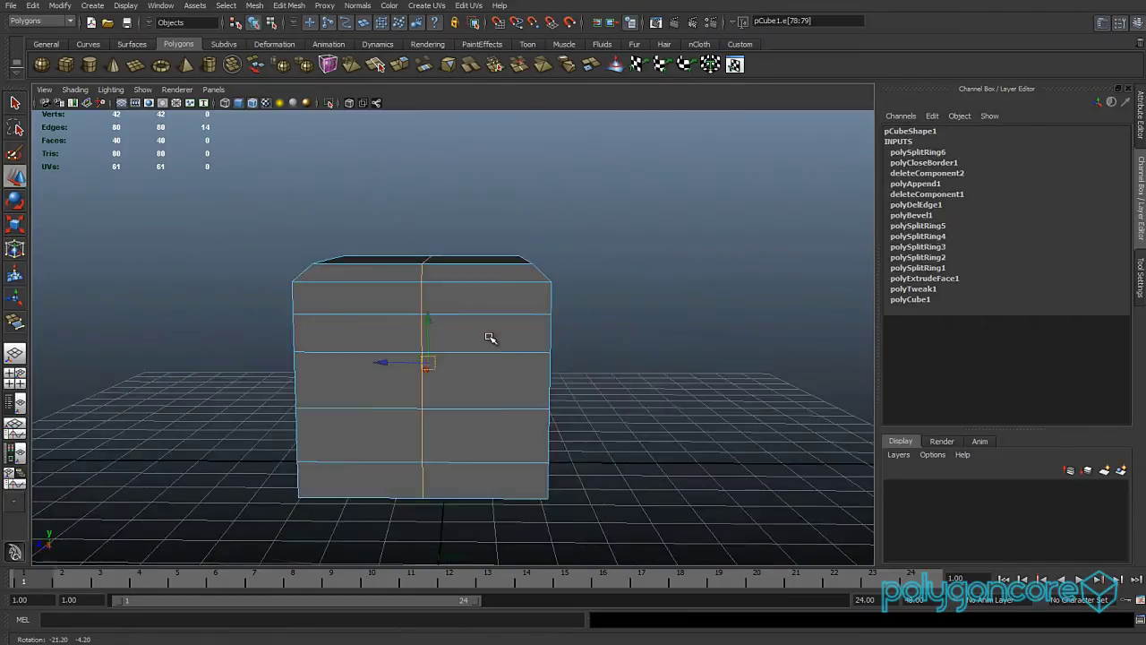
{"action": "right_click_drag", "start_coordinate": [493, 294], "coordinate": [498, 335]}
{"action": "left_click_drag", "start_coordinate": [498, 335], "coordinate": [474, 314], "text": "alt"}
{"action": "right_click_drag", "start_coordinate": [474, 314], "coordinate": [422, 301]}
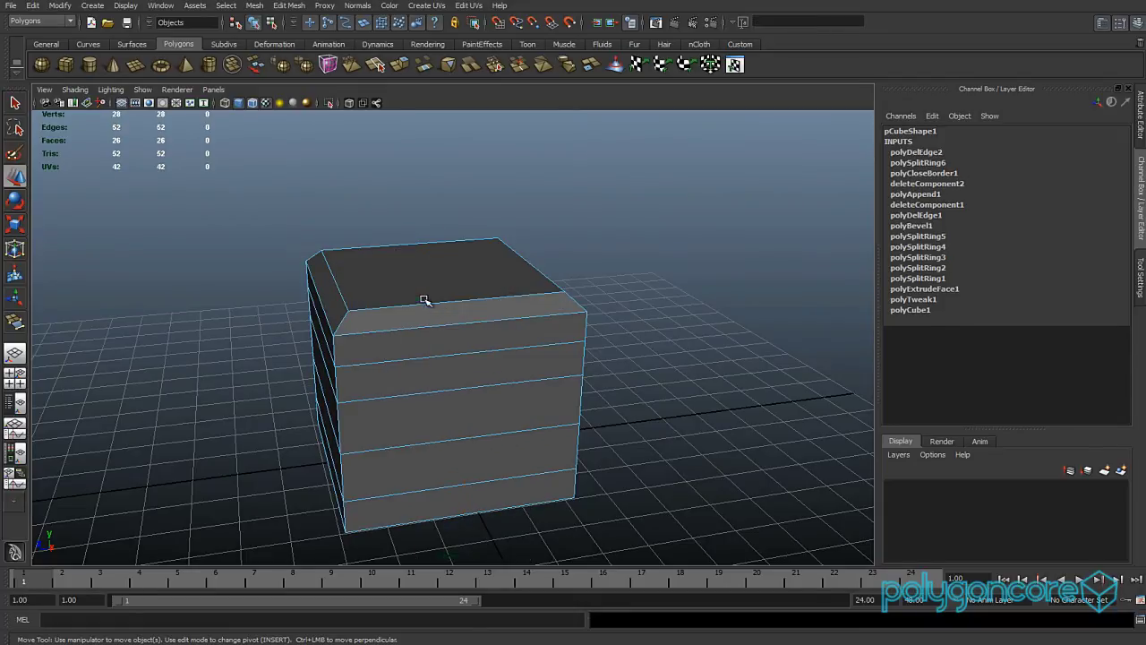
- Insert a vertical edge loop through the middle of the cube with the Insert Edge Loop Tool
{"action": "left_click", "coordinate": [289, 6]}
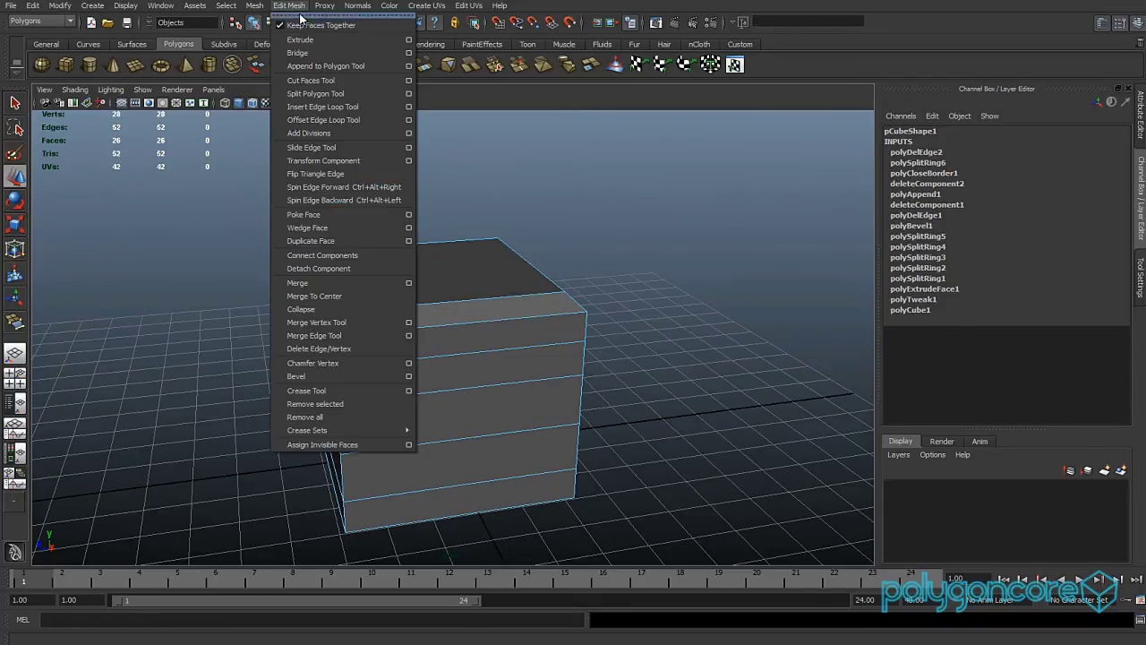
{"action": "left_click", "coordinate": [332, 105]}
{"action": "left_click_drag", "start_coordinate": [450, 262], "coordinate": [478, 302], "text": "alt"}
{"action": "key", "text": "w"}
- Marquee-select the right-half faces, delete them, and return to Object Mode
{"action": "right_click", "coordinate": [483, 298]}
{"action": "left_click", "coordinate": [484, 327]}
{"action": "left_click_drag", "start_coordinate": [627, 185], "coordinate": [477, 543]}
{"action": "key", "text": "Delete"}
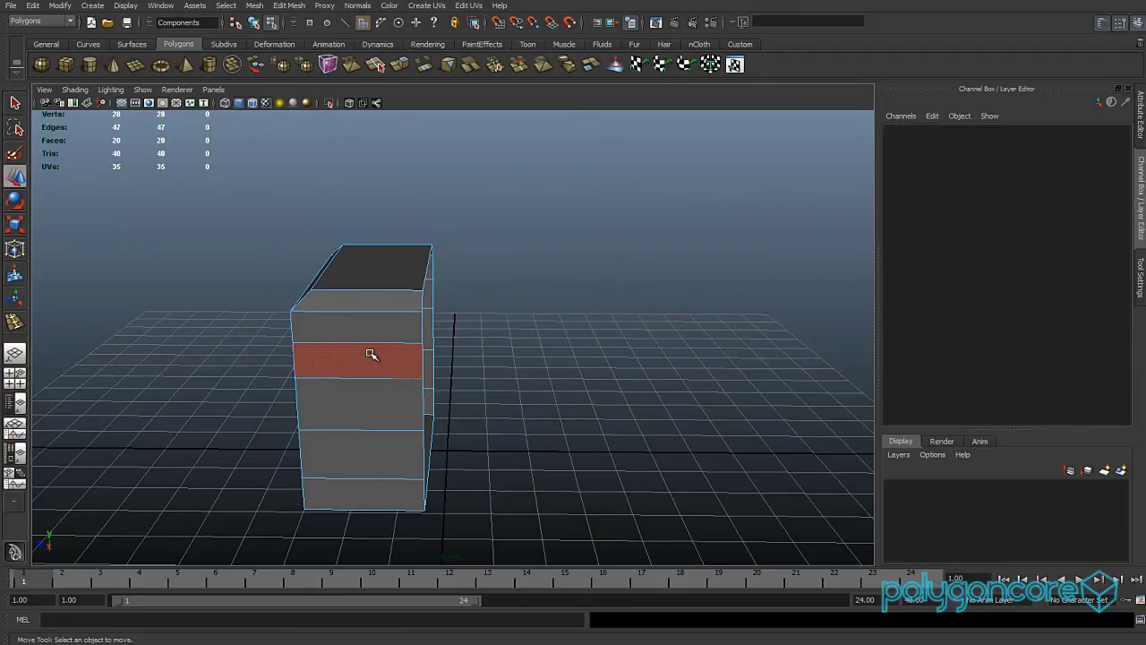
{"action": "right_click", "coordinate": [371, 353]}
{"action": "left_click", "coordinate": [427, 337]}
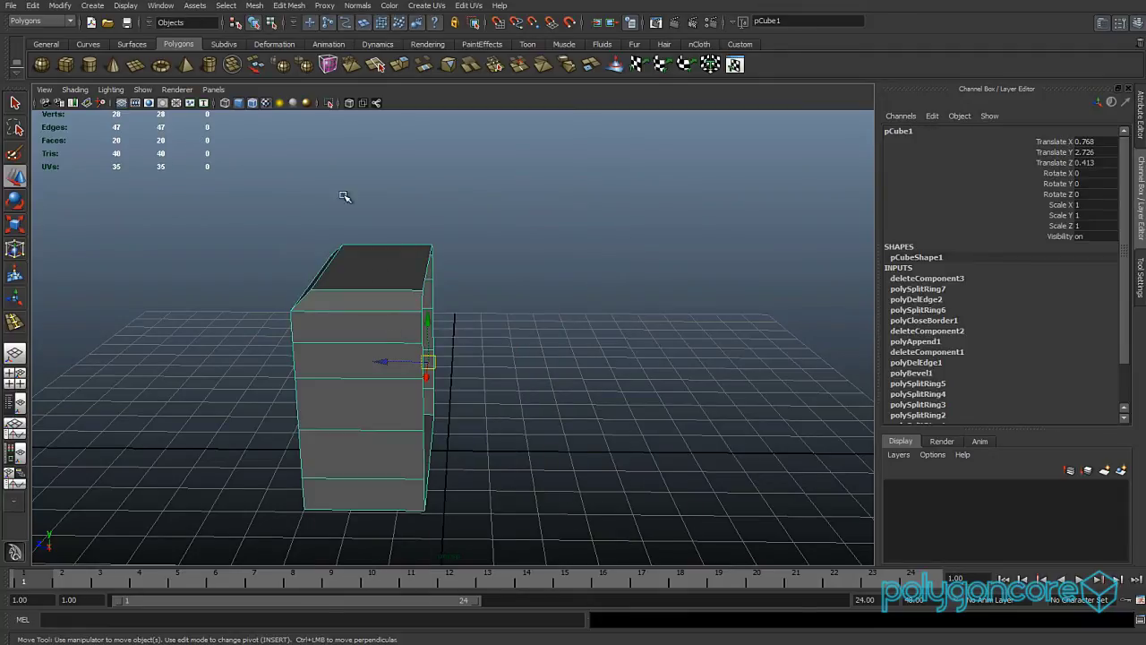
{"action": "mouse_move", "coordinate": [315, 238]}
{"action": "left_mouse_down", "text": "alt"}
{"action": "mouse_move", "coordinate": [346, 239]}
{"action": "mouse_move", "coordinate": [305, 240]}
{"action": "left_mouse_up", "text": "alt"}
- Apply Mesh > Mirror Geometry to the half box and set the mirror direction to +Z
{"action": "left_click", "coordinate": [254, 6]}
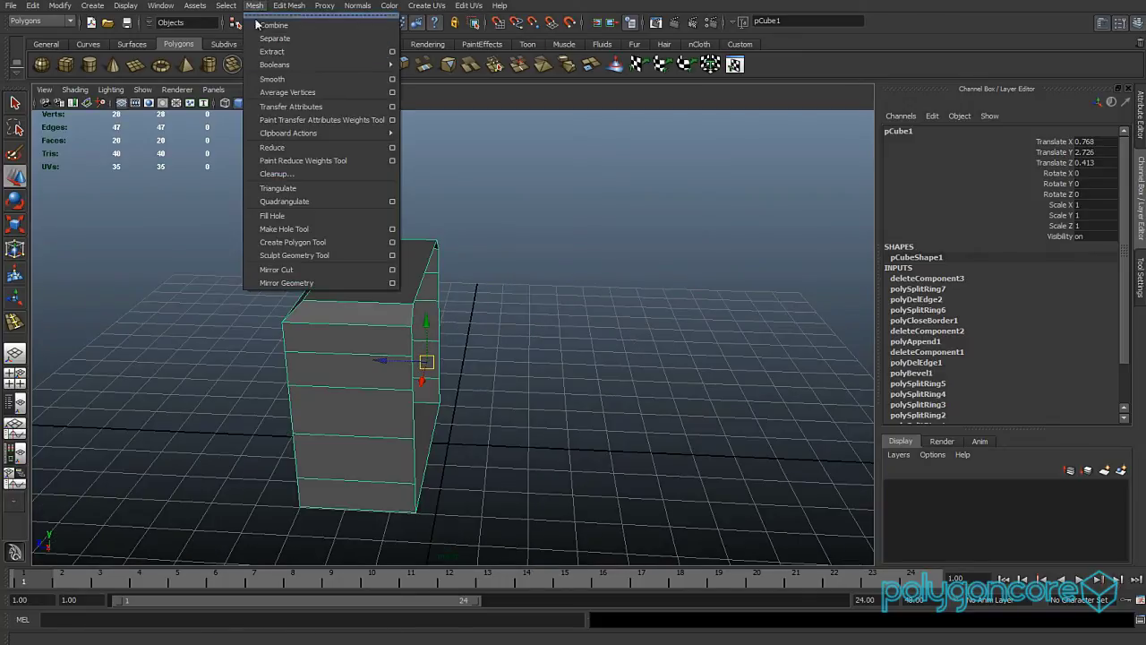
{"action": "left_click", "coordinate": [303, 283]}
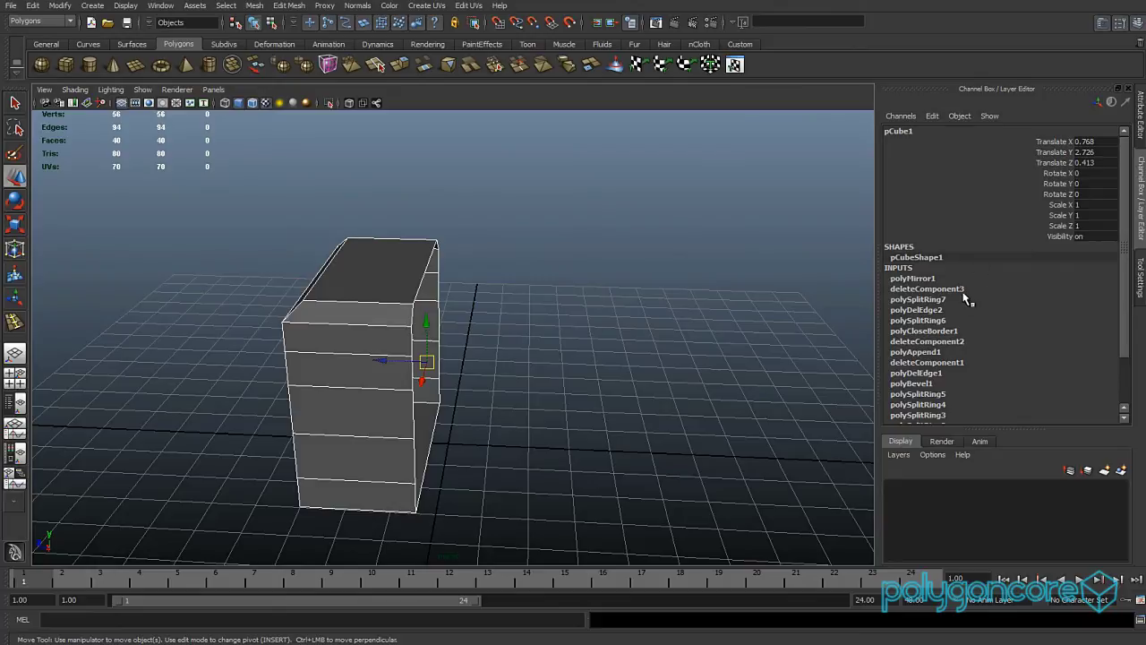
{"action": "left_click", "coordinate": [913, 279]}
{"action": "left_click", "coordinate": [1086, 199]}
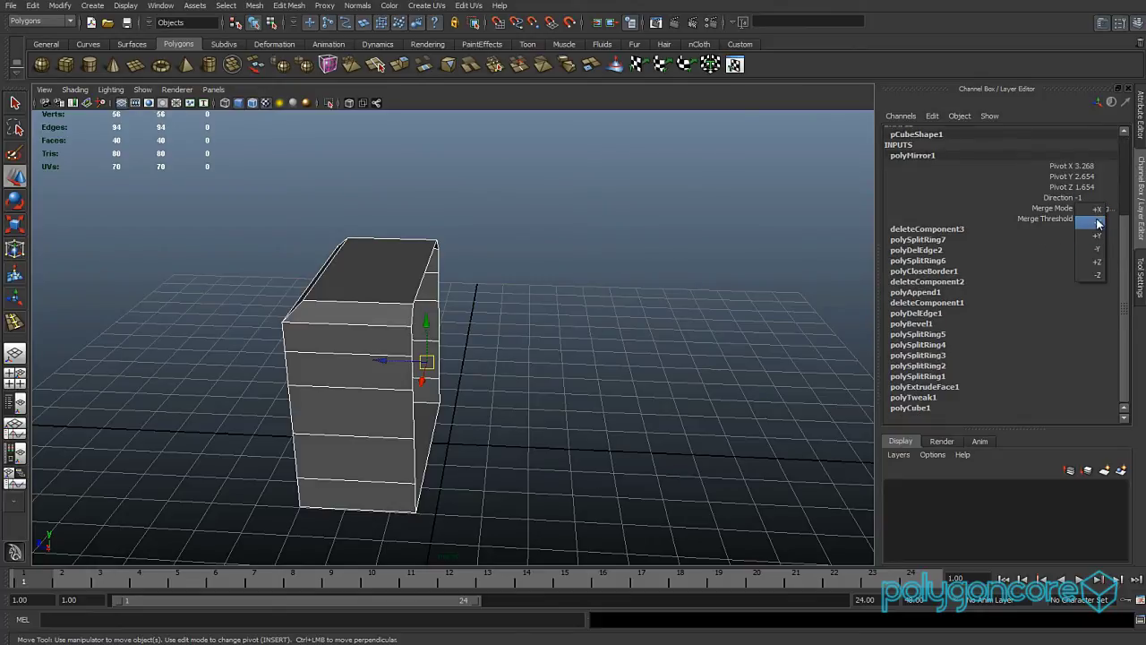
{"action": "left_click", "coordinate": [1099, 223]}
{"action": "left_click_drag", "start_coordinate": [680, 324], "coordinate": [580, 306], "text": "alt"}
{"action": "left_click", "coordinate": [1108, 199]}
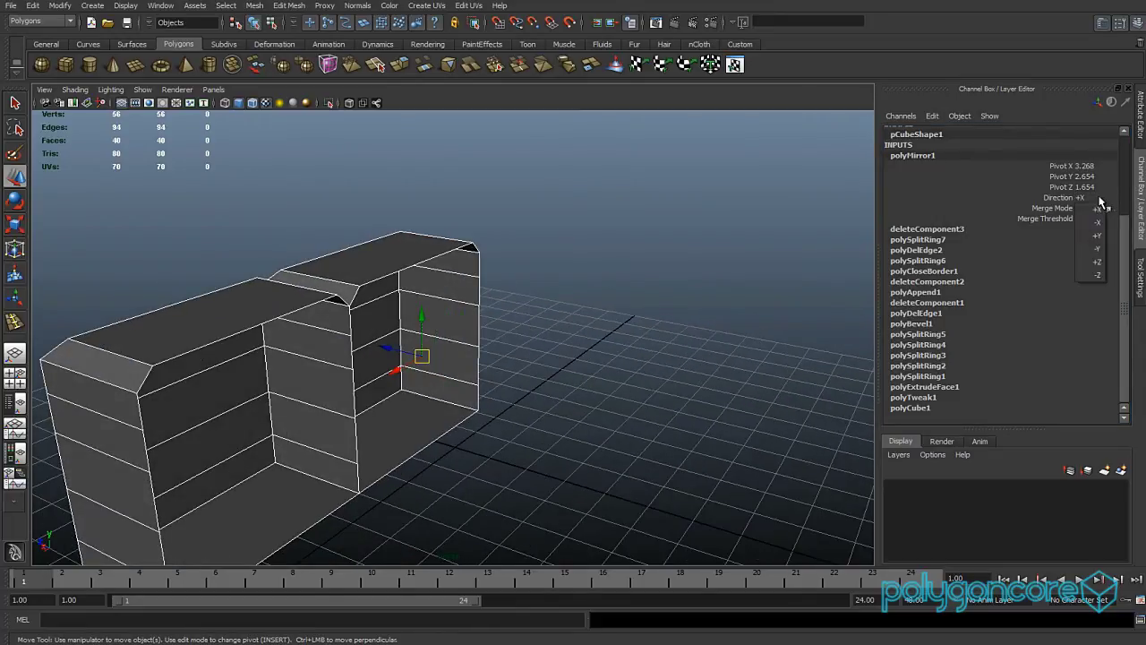
{"action": "left_click", "coordinate": [1102, 243]}
{"action": "left_click", "coordinate": [1101, 199]}
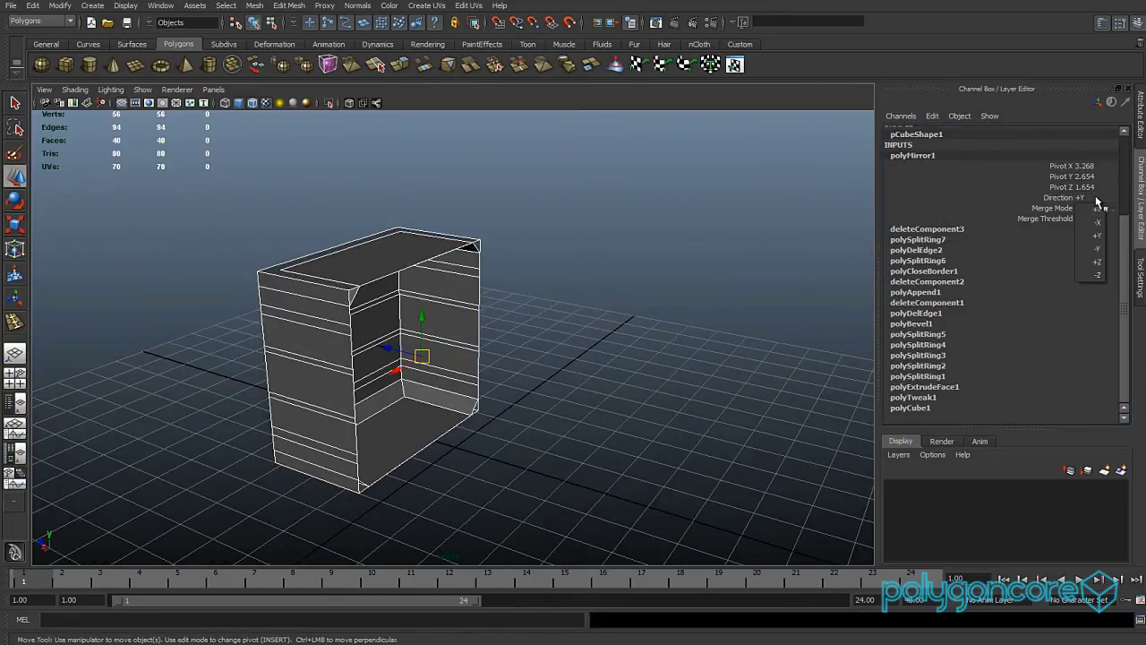
{"action": "left_click", "coordinate": [1102, 262]}
{"action": "left_click_drag", "start_coordinate": [541, 287], "coordinate": [594, 287], "text": "alt"}
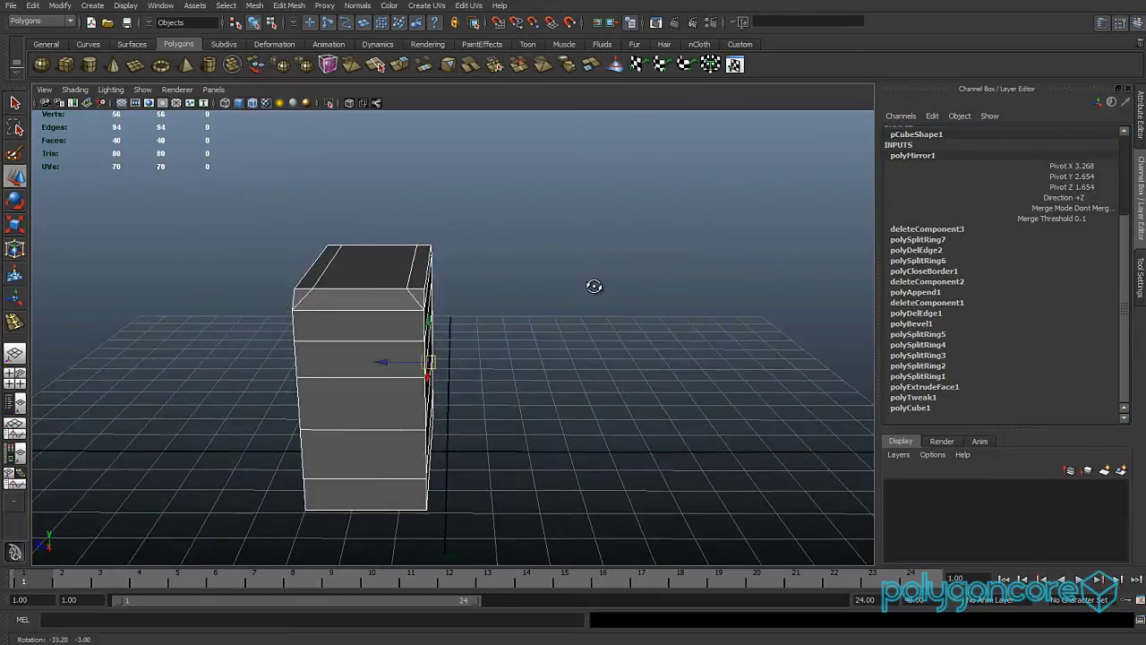
- Set the polyMirror1 Pivot Z to 0.394 and Merge Mode to Merge Border Vertices
{"action": "left_click", "coordinate": [1060, 188]}
{"action": "middle_click_drag", "start_coordinate": [536, 363], "coordinate": [315, 353]}
{"action": "scroll", "coordinate": [409, 374], "scroll_direction": "up", "scroll_amount": 5}
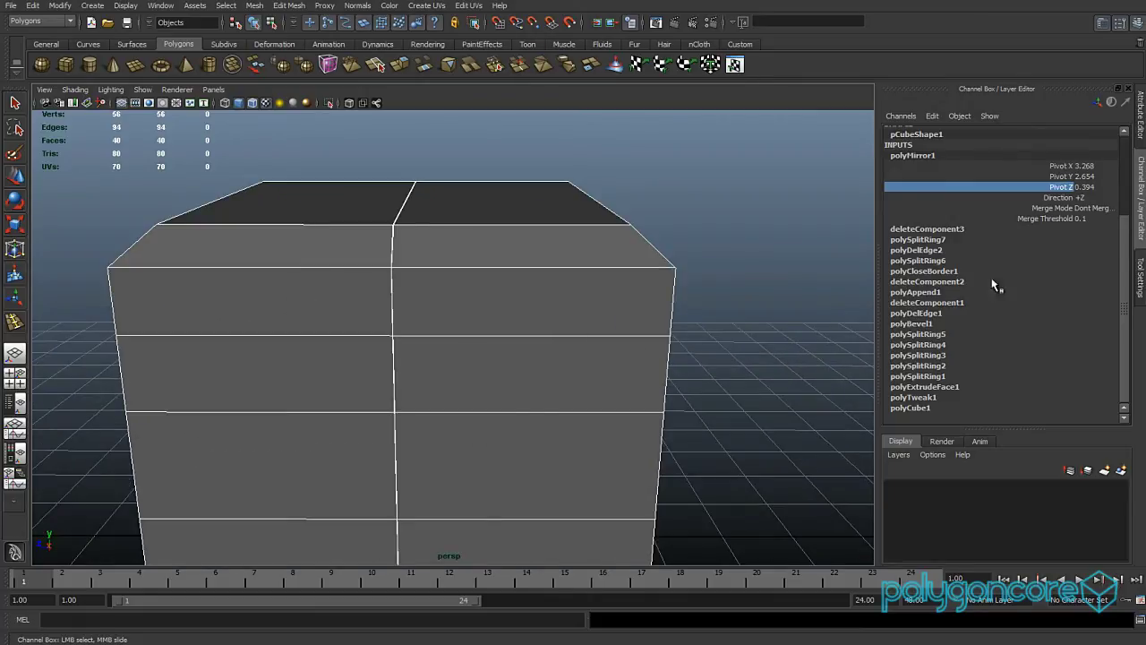
{"action": "left_click", "coordinate": [1094, 210]}
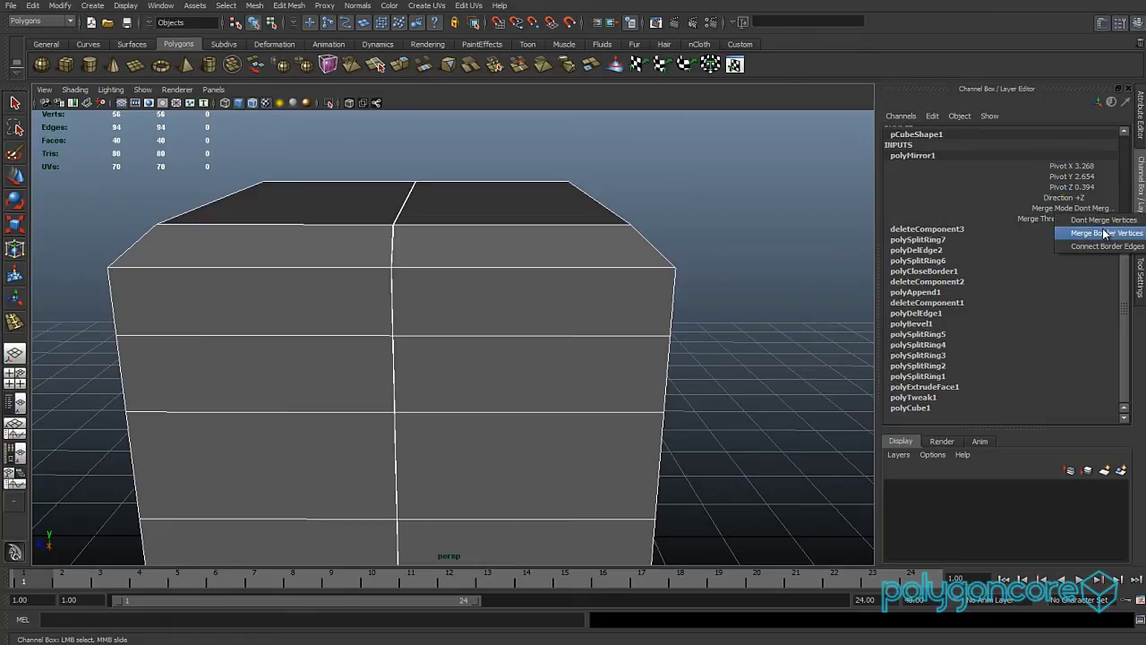
{"action": "left_click", "coordinate": [1105, 235]}
{"action": "left_click", "coordinate": [1083, 219]}
{"action": "left_click_drag", "start_coordinate": [542, 414], "coordinate": [529, 326], "text": "alt"}
{"action": "right_click_drag", "start_coordinate": [529, 325], "coordinate": [587, 307]}
{"action": "left_click", "coordinate": [653, 239]}
- Select the cube, show the Outliner, and switch the name field to select by name
{"action": "left_click", "coordinate": [522, 292]}
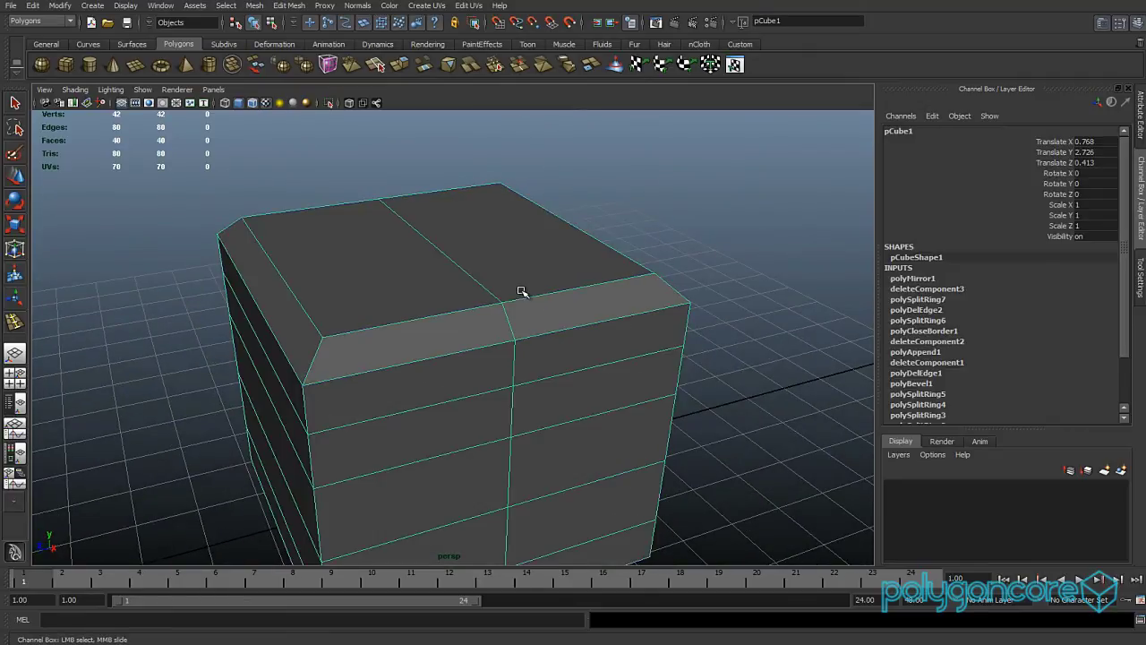
{"action": "left_click_drag", "start_coordinate": [505, 306], "coordinate": [448, 320], "text": "alt"}
{"action": "scroll", "coordinate": [439, 321], "scroll_direction": "down", "scroll_amount": 2}
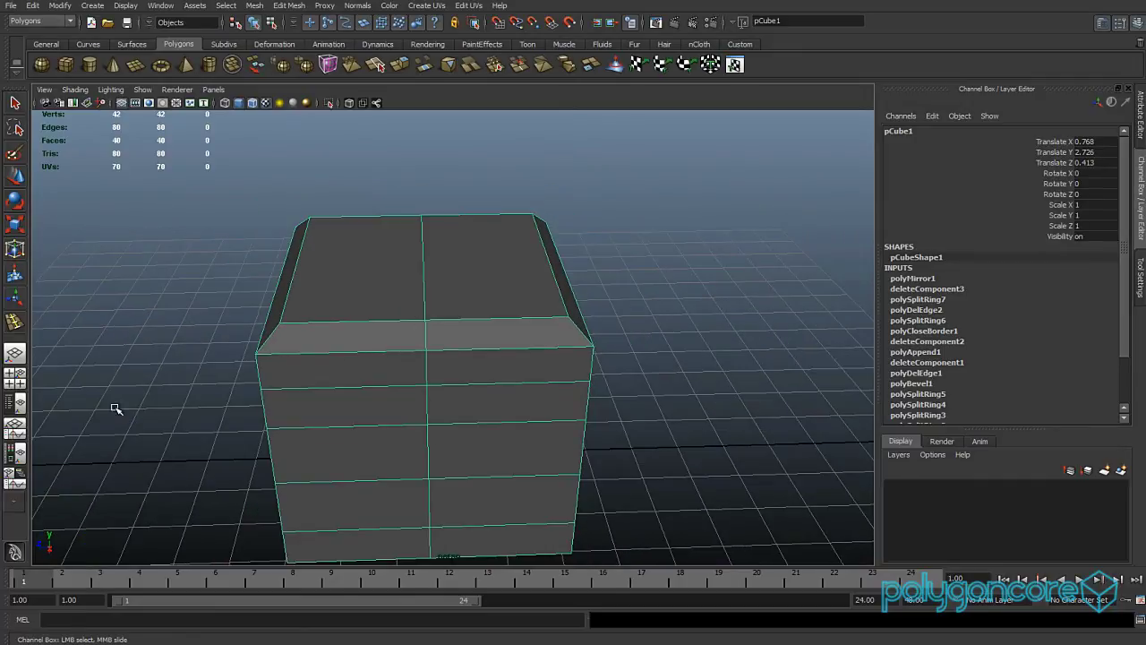
{"action": "left_click", "coordinate": [18, 405]}
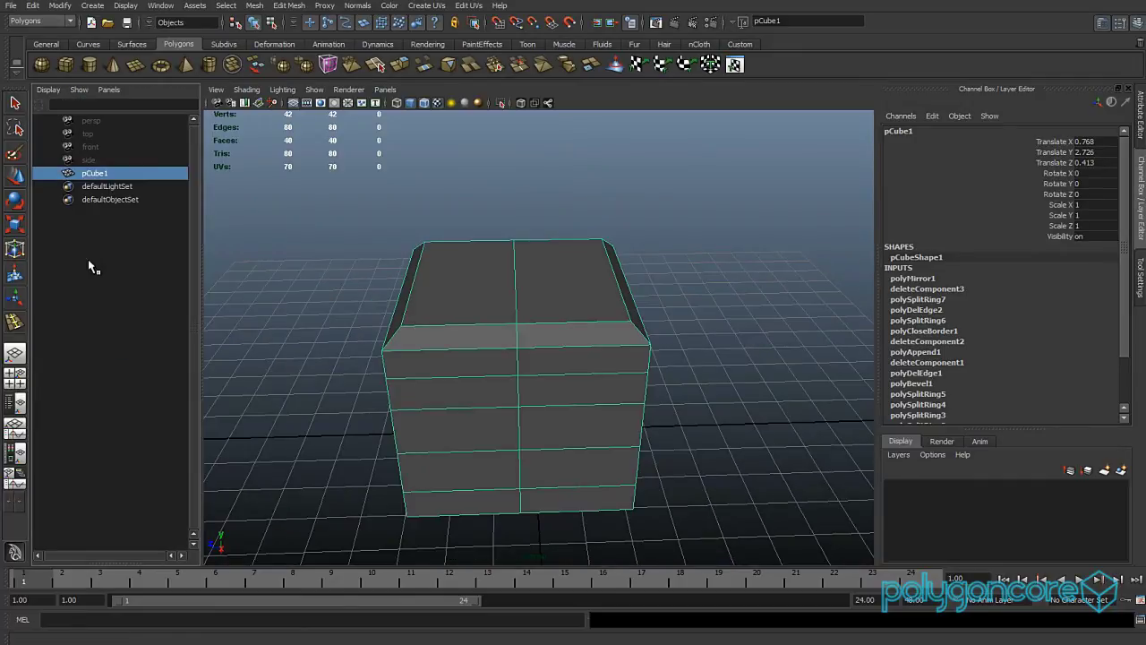
{"action": "left_click", "coordinate": [743, 21]}
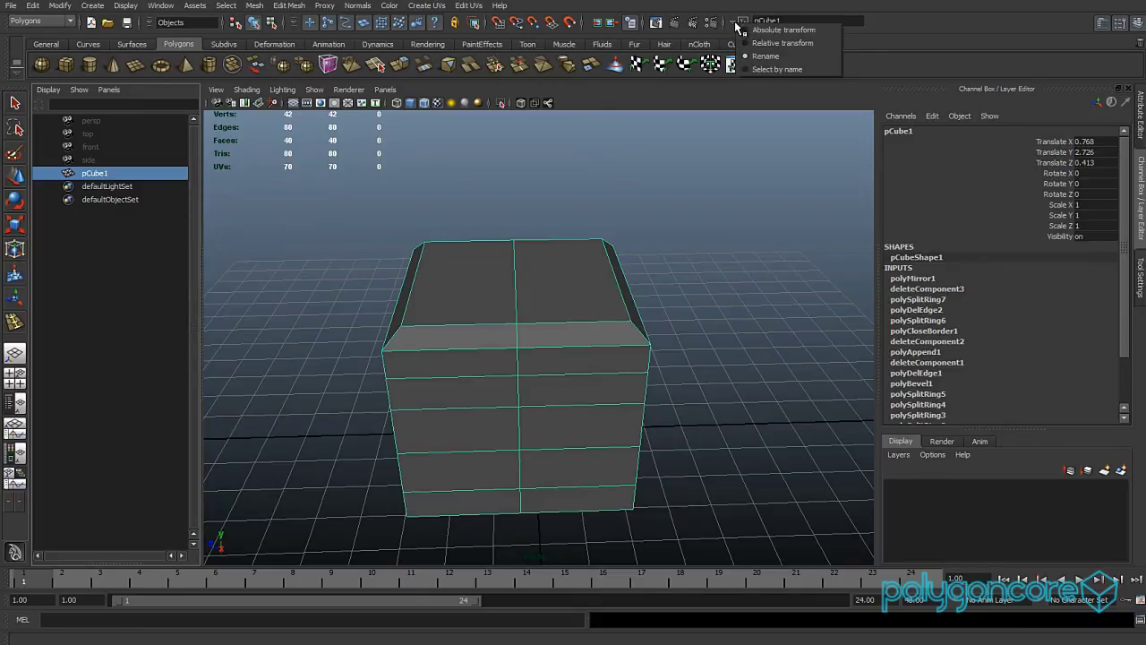
{"action": "left_click", "coordinate": [772, 69]}
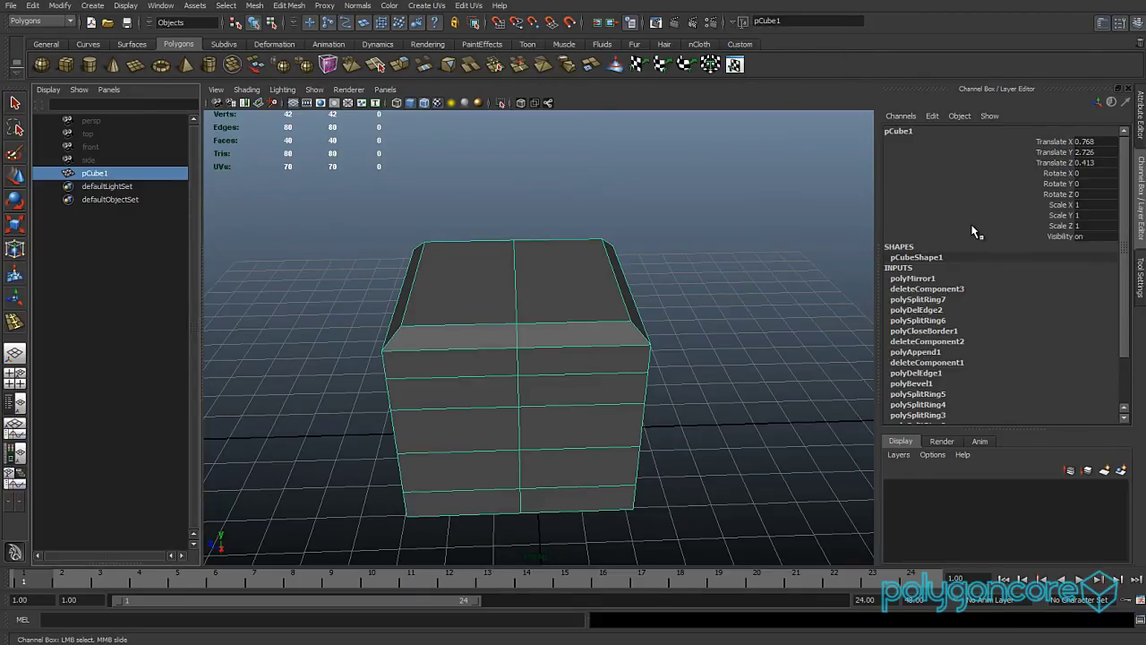
- Rename pCube1 to cube_test in the Attribute Editor, then return to Object Mode and deselect
{"action": "left_click", "coordinate": [1140, 114]}
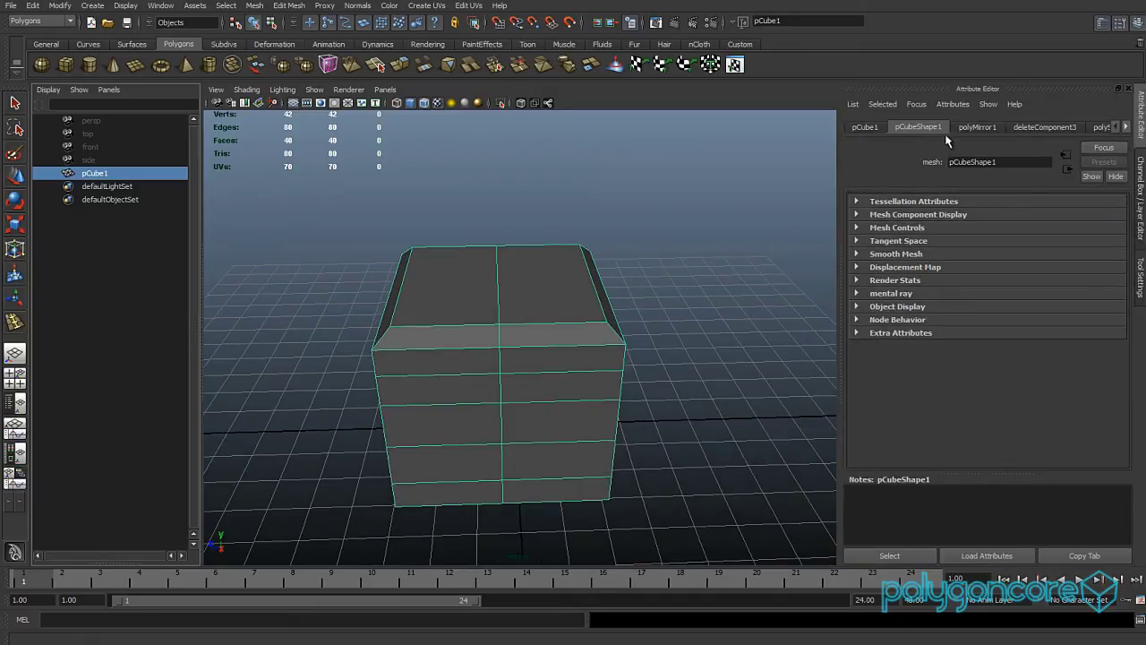
{"action": "left_click", "coordinate": [865, 128]}
{"action": "left_click_drag", "start_coordinate": [1003, 163], "coordinate": [907, 160]}
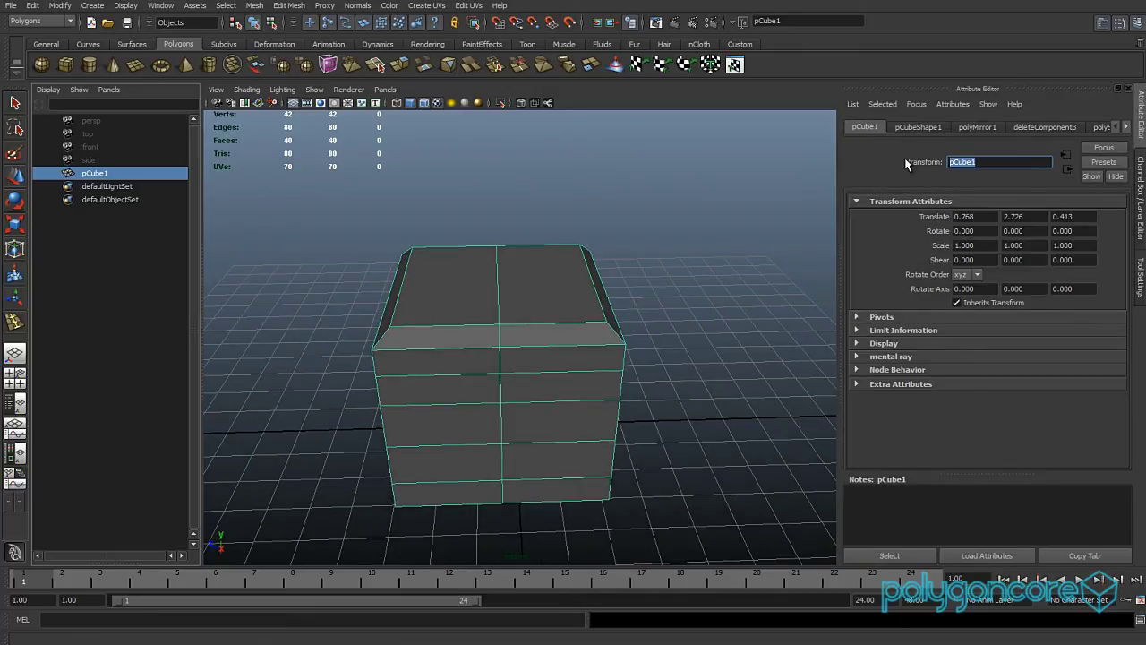
{"action": "type", "text": "cube"}
{"action": "key", "text": "Return"}
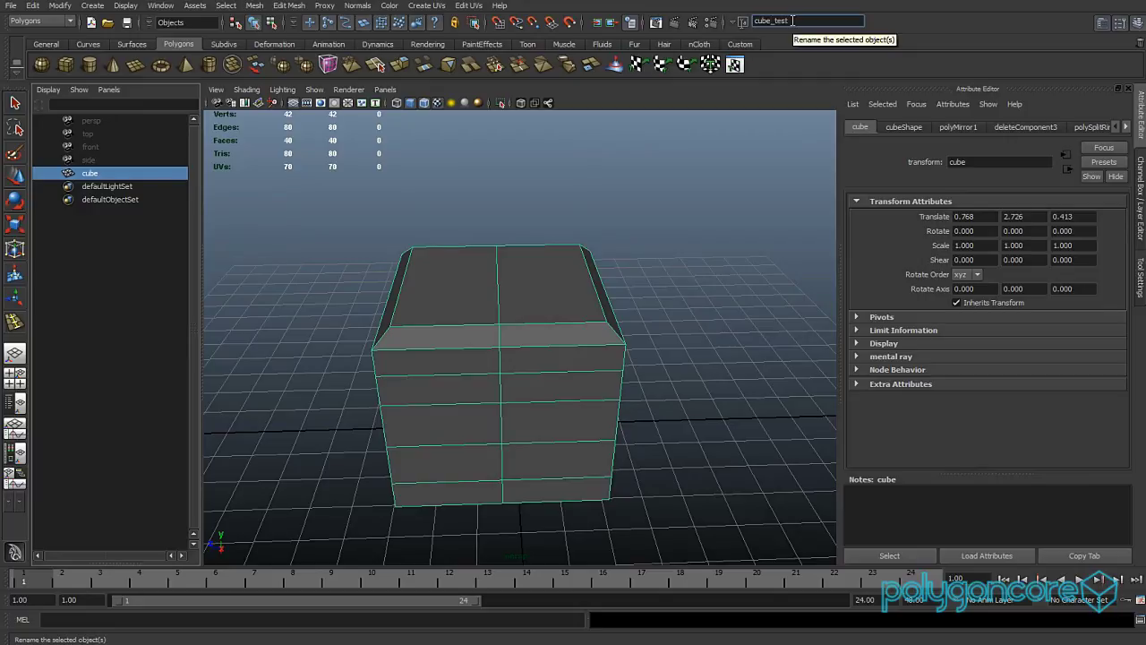
{"action": "key", "text": "Return"}
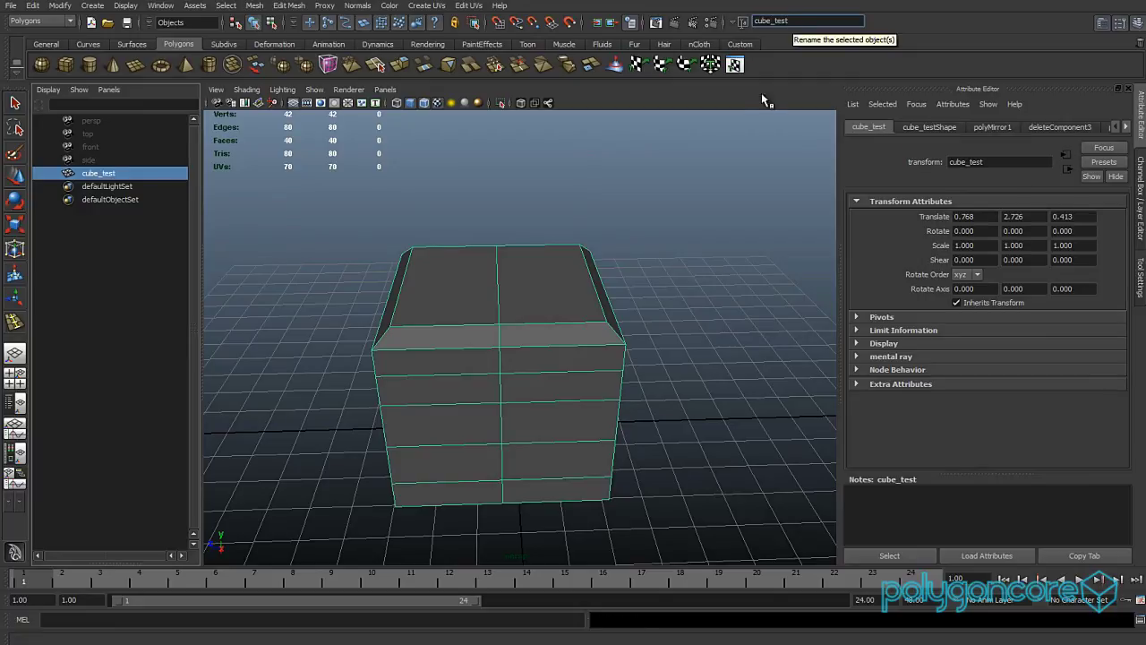
{"action": "right_click", "coordinate": [529, 291]}
{"action": "left_click", "coordinate": [582, 274]}
{"action": "left_click", "coordinate": [568, 200]}
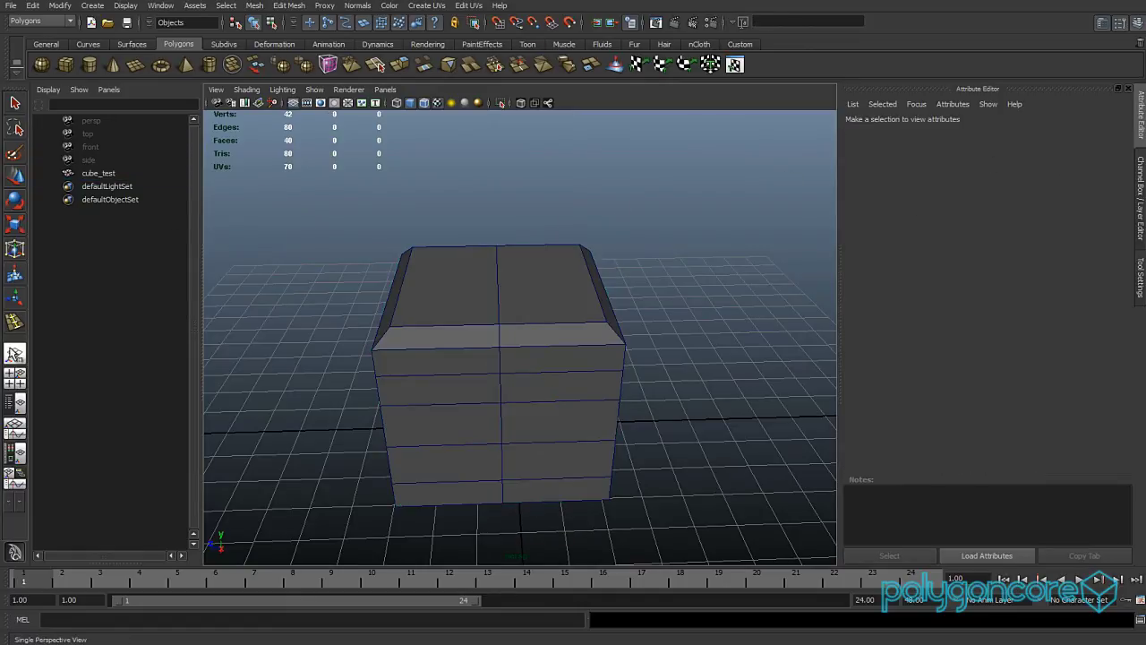
- Frame cube_test, delete all history via Edit > Delete All by Type > History, and show the Channel Box
{"action": "left_click", "coordinate": [14, 354]}
{"action": "left_click", "coordinate": [329, 307]}
{"action": "key", "text": "f"}
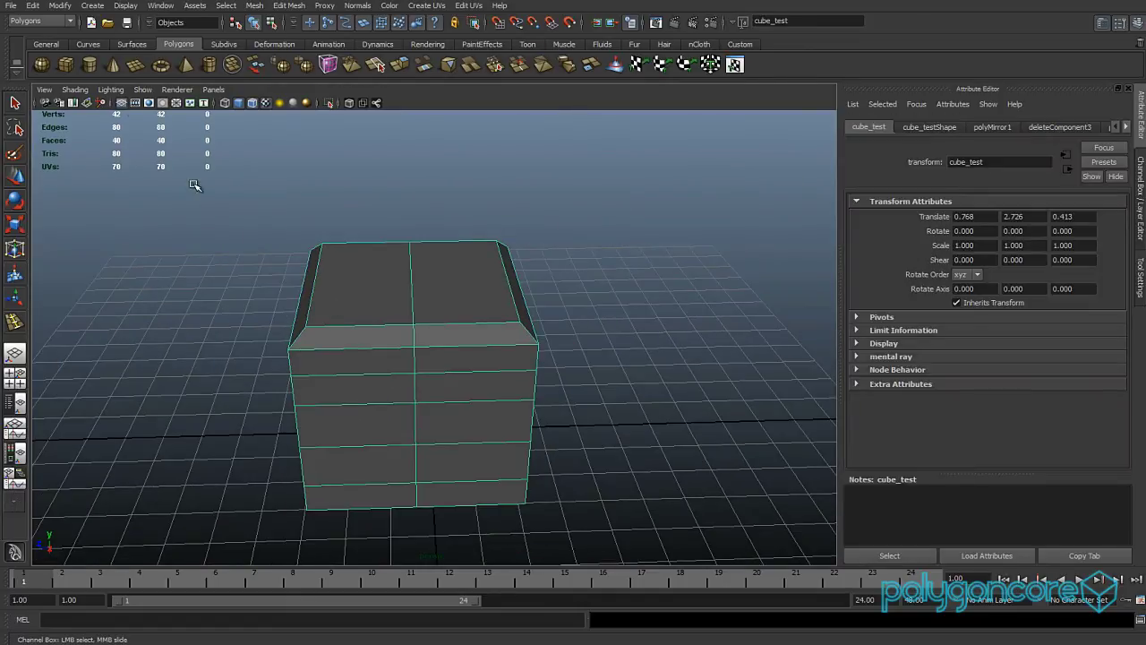
{"action": "left_click", "coordinate": [32, 6]}
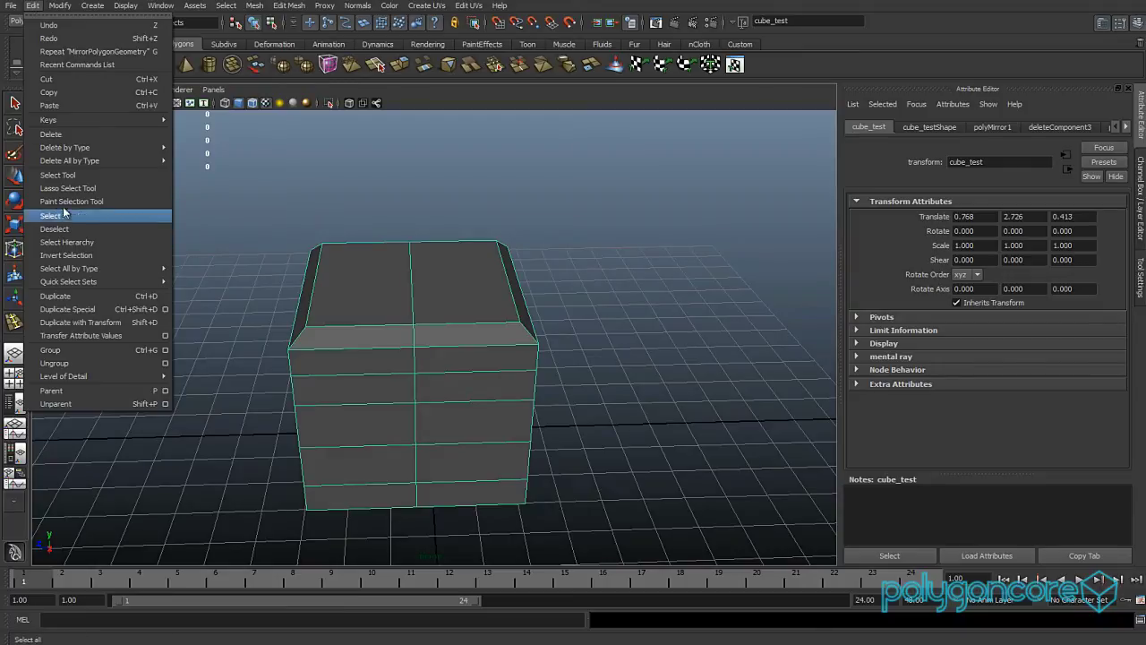
{"action": "mouse_move", "coordinate": [95, 161]}
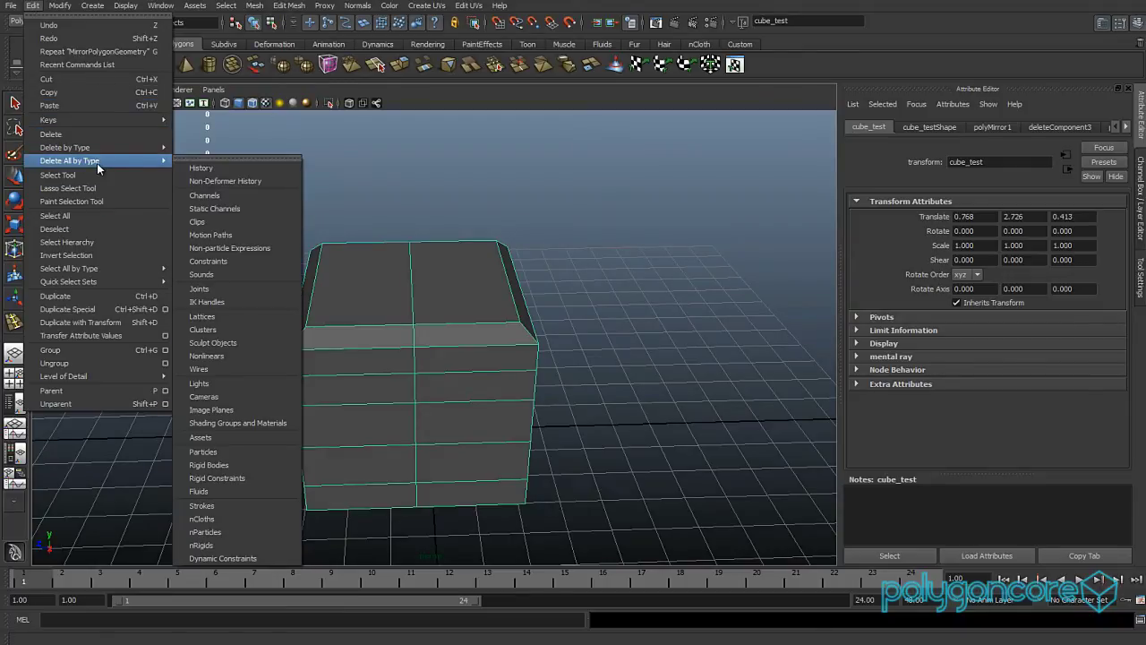
{"action": "left_click", "coordinate": [203, 169]}
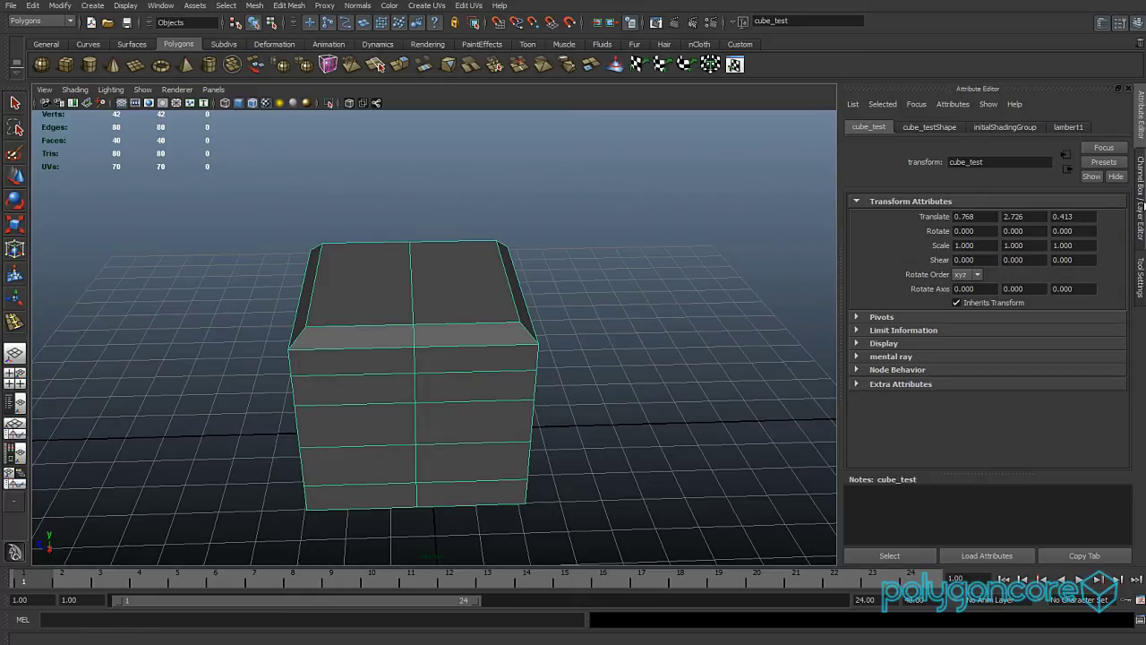
{"action": "left_click", "coordinate": [1142, 206]}
{"action": "left_click_drag", "start_coordinate": [422, 387], "coordinate": [489, 376], "text": "alt"}
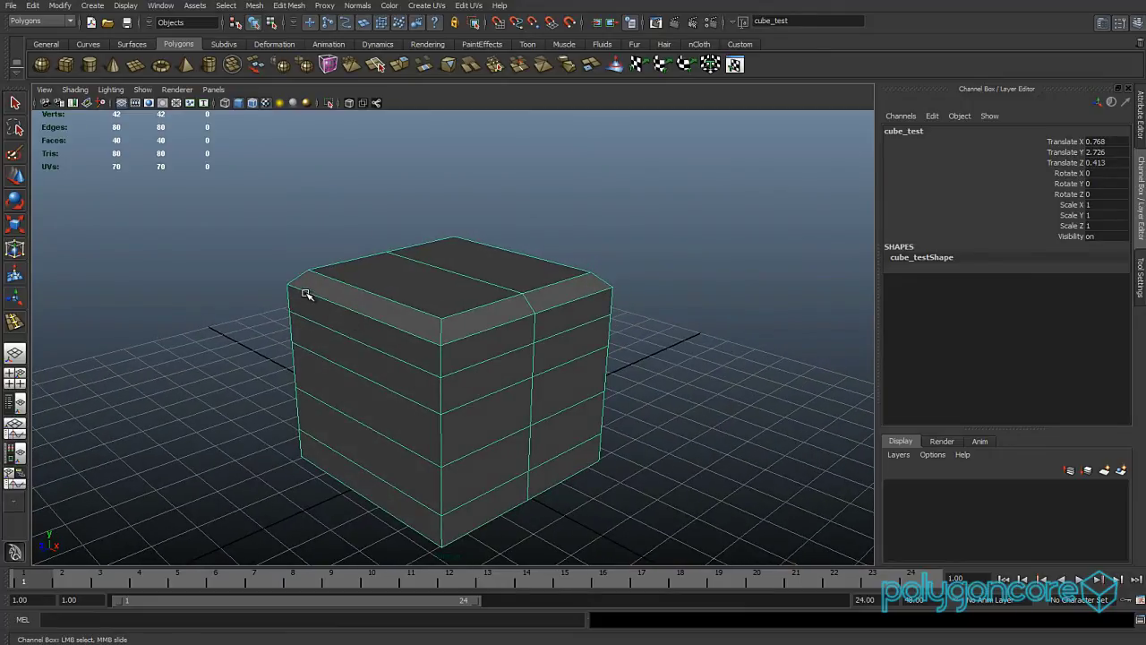
- Drag out a polygon sphere on the grid beside the cube
{"action": "left_click", "coordinate": [132, 43]}
{"action": "left_click", "coordinate": [89, 44]}
{"action": "left_click", "coordinate": [177, 43]}
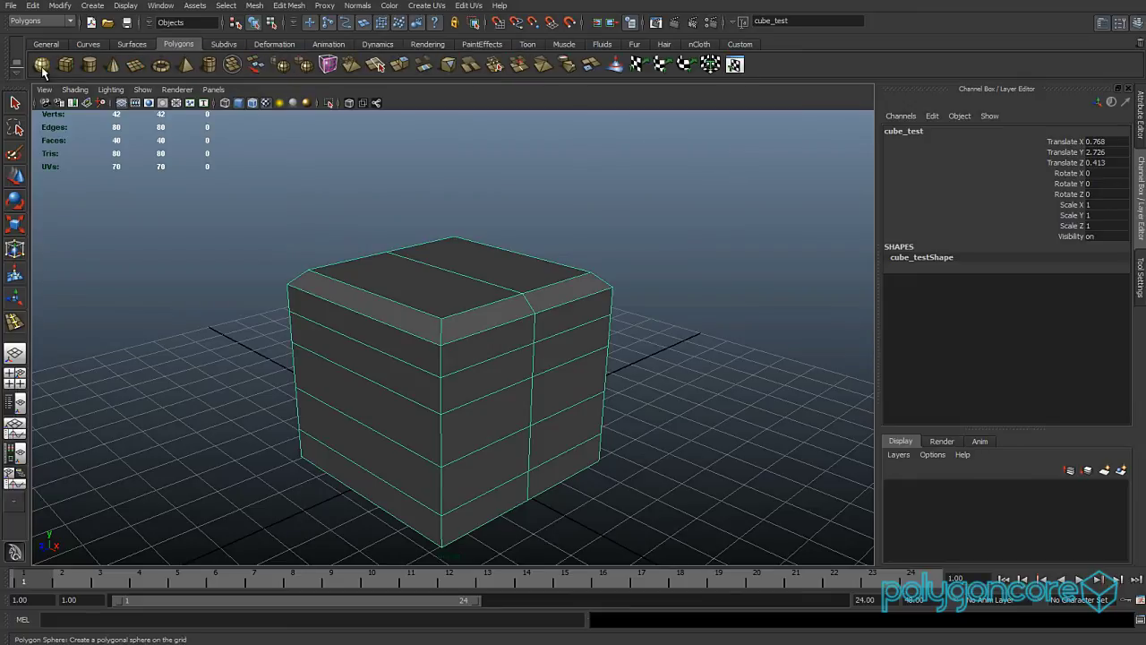
{"action": "left_click", "coordinate": [42, 64]}
{"action": "scroll", "coordinate": [627, 422], "scroll_direction": "down", "scroll_amount": 3}
{"action": "left_click_drag", "start_coordinate": [663, 413], "coordinate": [660, 459]}
- Drag out a polygon cone and a polygon torus in front of it
{"action": "left_click", "coordinate": [112, 65]}
{"action": "left_click_drag", "start_coordinate": [215, 401], "coordinate": [234, 430]}
{"action": "left_click_drag", "start_coordinate": [230, 362], "coordinate": [213, 300]}
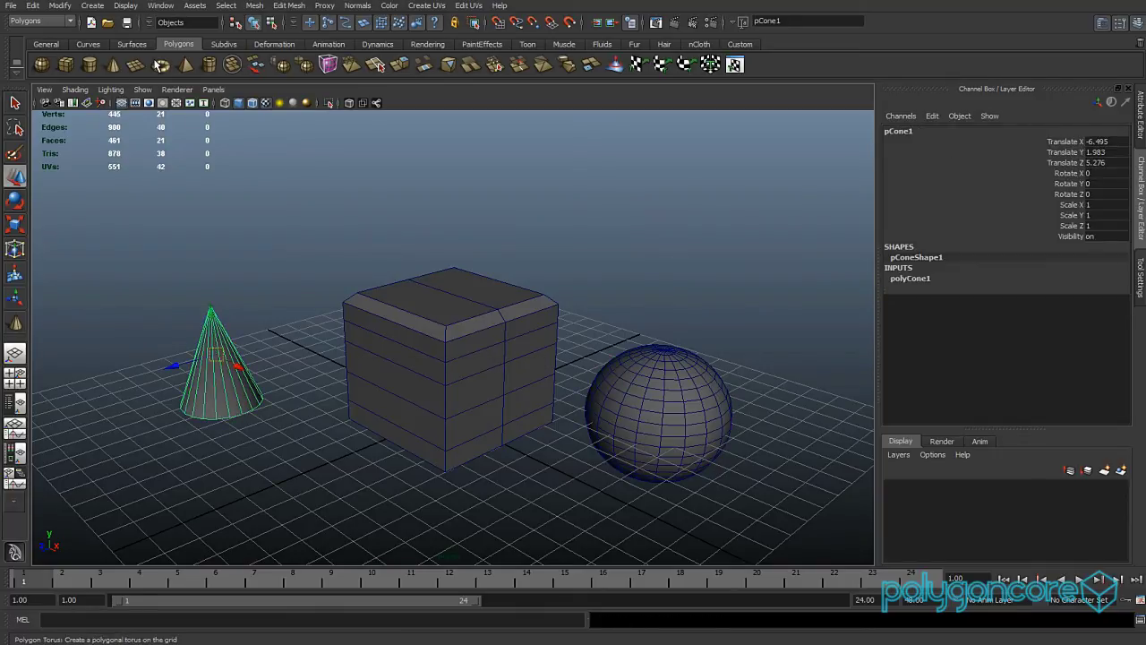
{"action": "left_click", "coordinate": [163, 65]}
{"action": "left_click_drag", "start_coordinate": [324, 473], "coordinate": [295, 476]}
{"action": "left_click_drag", "start_coordinate": [376, 482], "coordinate": [405, 446], "text": "alt"}
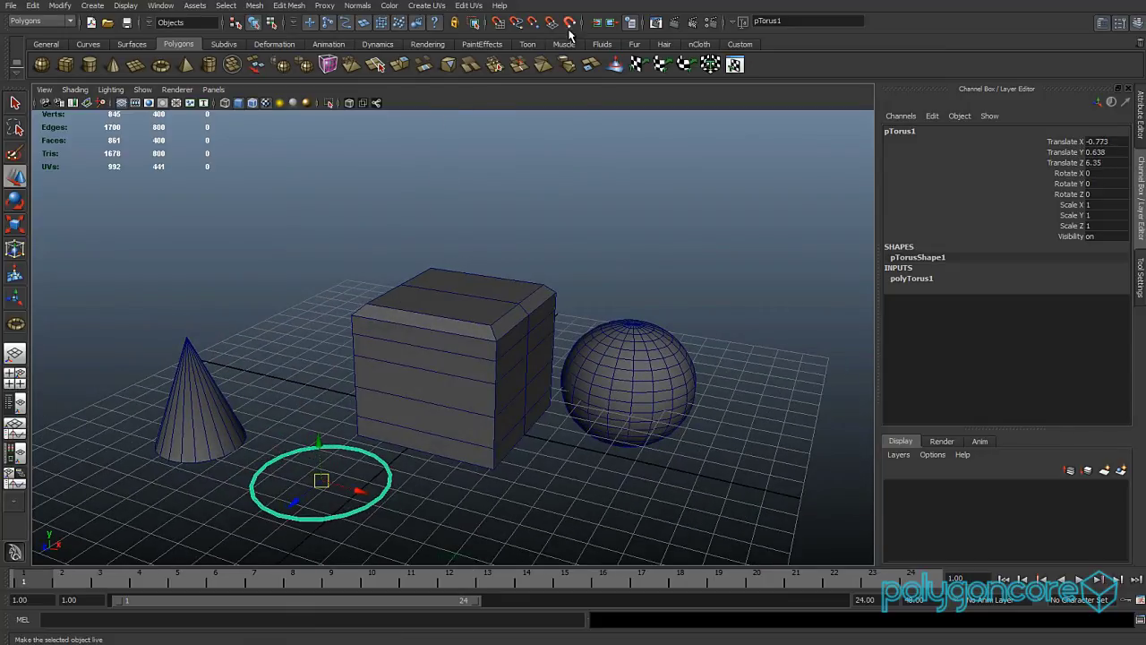
- Turn on grid and point snapping and snap-drag the torus across the scene
{"action": "left_click", "coordinate": [500, 25]}
{"action": "left_click_drag", "start_coordinate": [430, 422], "coordinate": [368, 461], "text": "alt"}
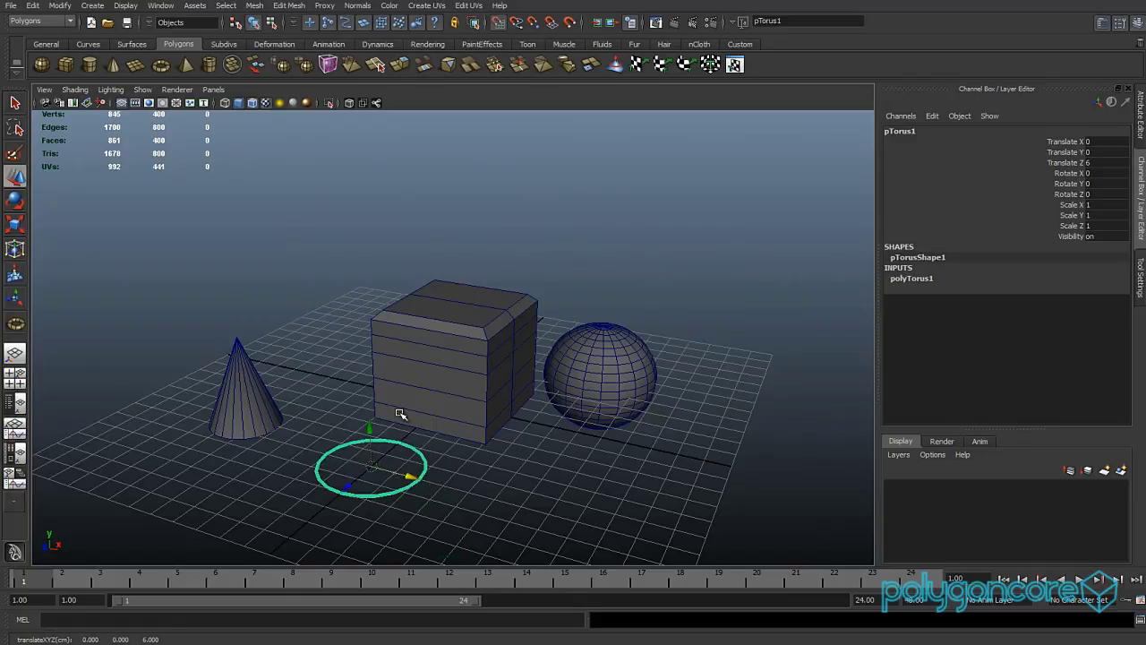
{"action": "left_click", "coordinate": [534, 25]}
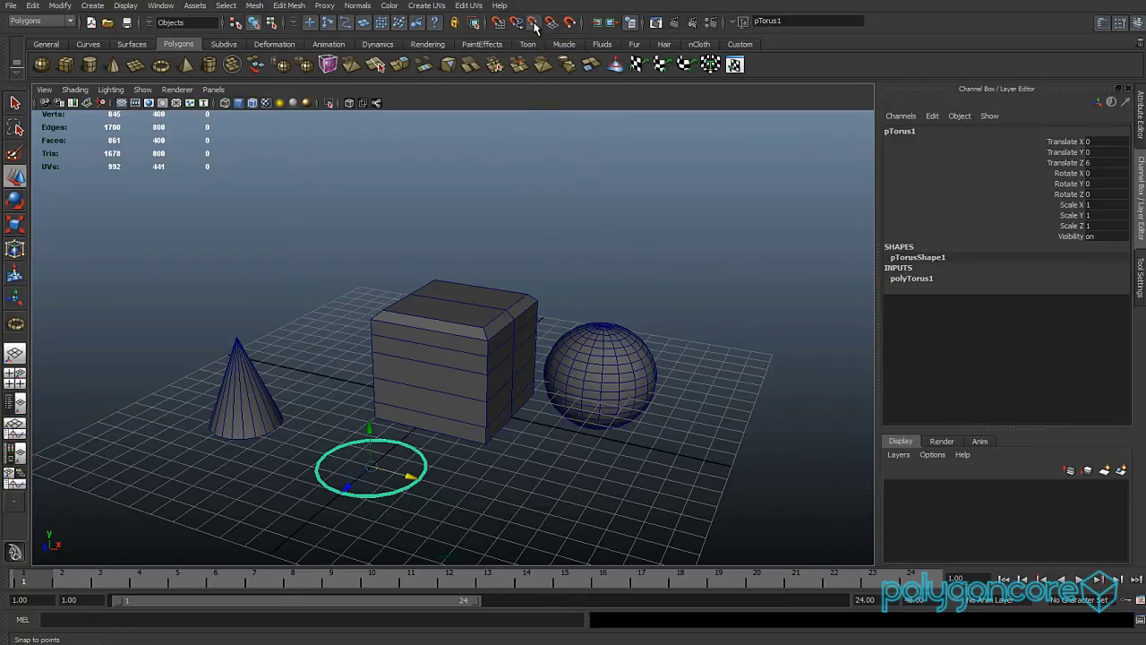
{"action": "left_click_drag", "start_coordinate": [376, 468], "coordinate": [403, 326]}
{"action": "left_click_drag", "start_coordinate": [472, 335], "coordinate": [641, 353]}
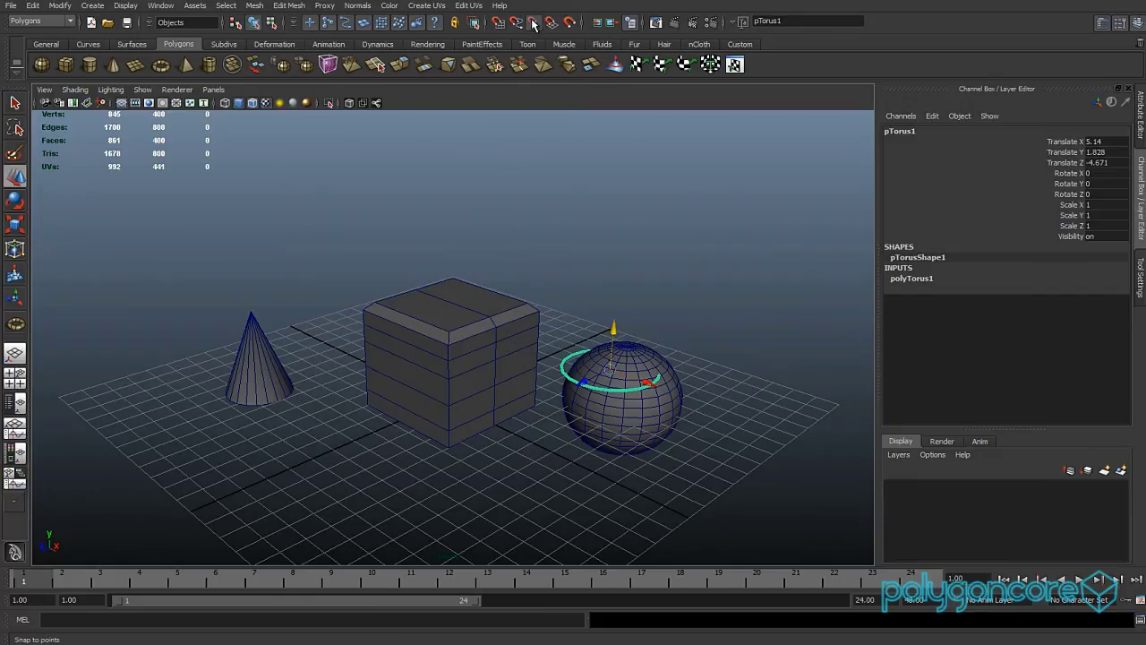
- Snap the torus down onto the ground grid at -1, 0, 5
{"action": "scroll", "coordinate": [613, 358], "scroll_direction": "up", "scroll_amount": 2}
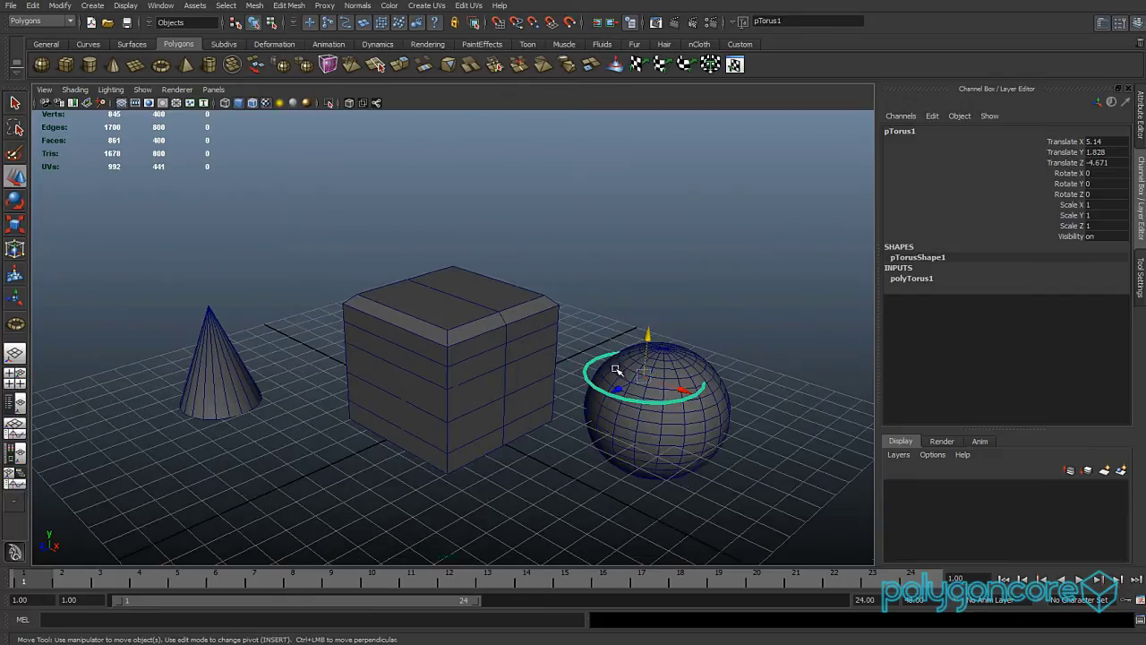
{"action": "key", "text": "v"}
{"action": "middle_click_drag", "start_coordinate": [450, 326], "coordinate": [320, 318]}
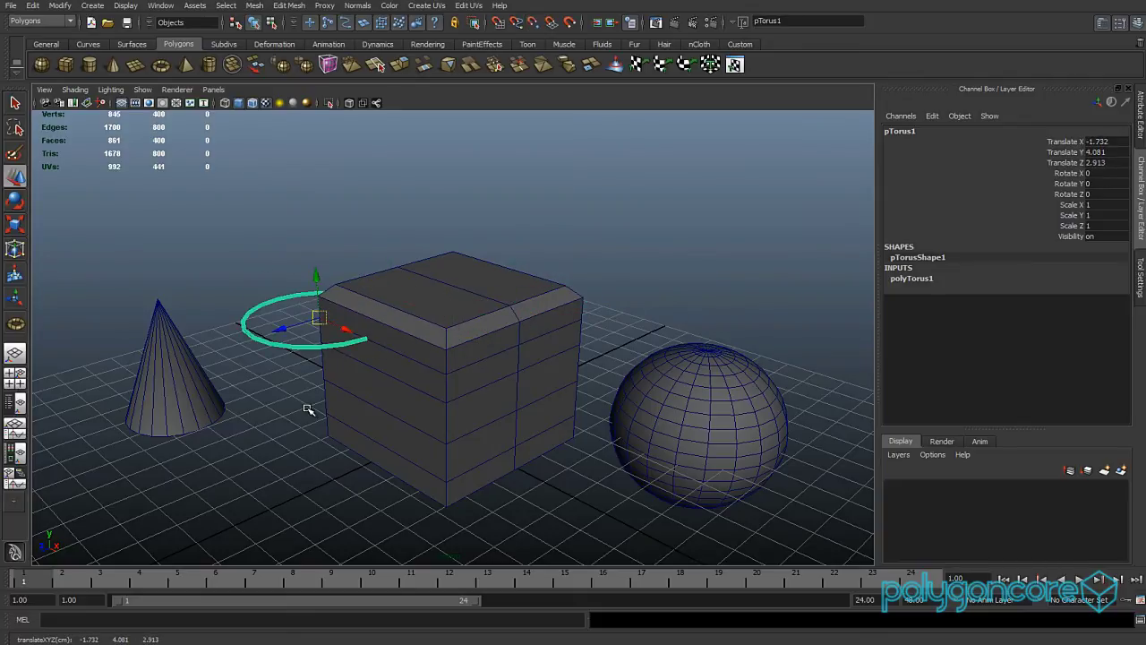
{"action": "scroll", "coordinate": [307, 409], "scroll_direction": "down", "scroll_amount": 2}
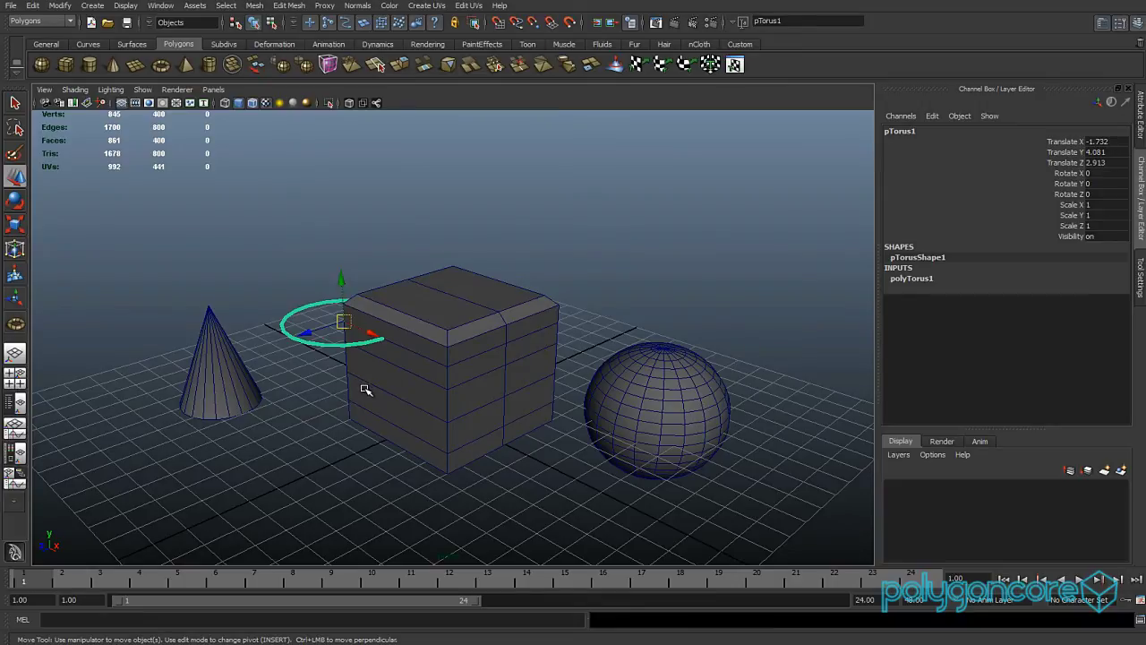
{"action": "middle_click_drag", "start_coordinate": [353, 376], "coordinate": [313, 452]}
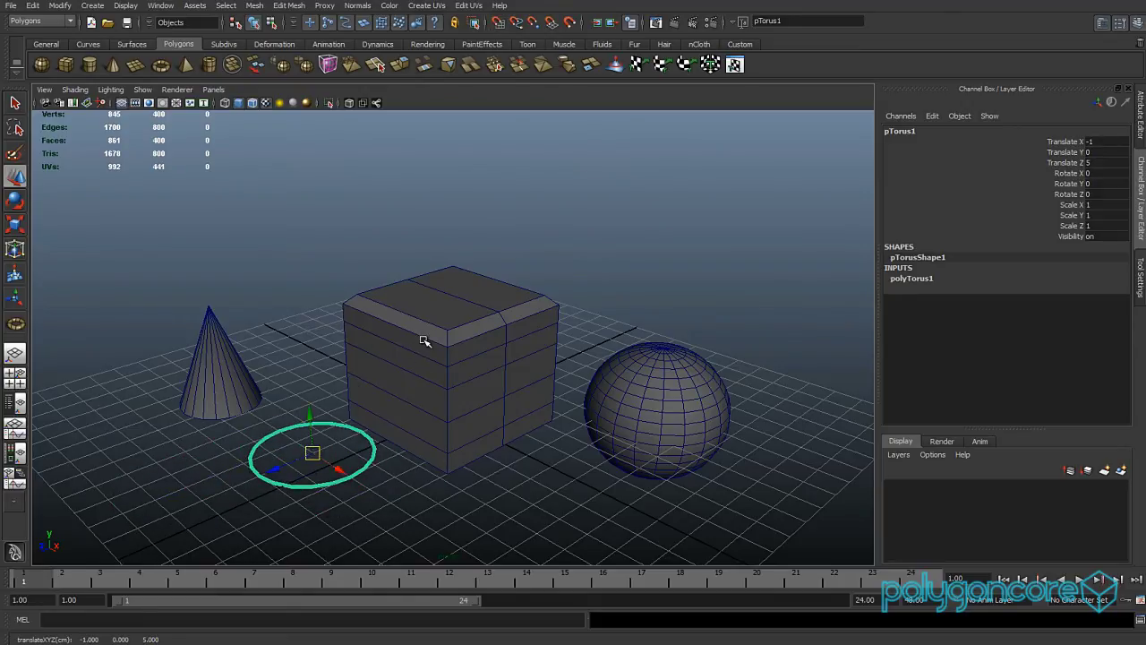
{"action": "left_click", "coordinate": [681, 409]}
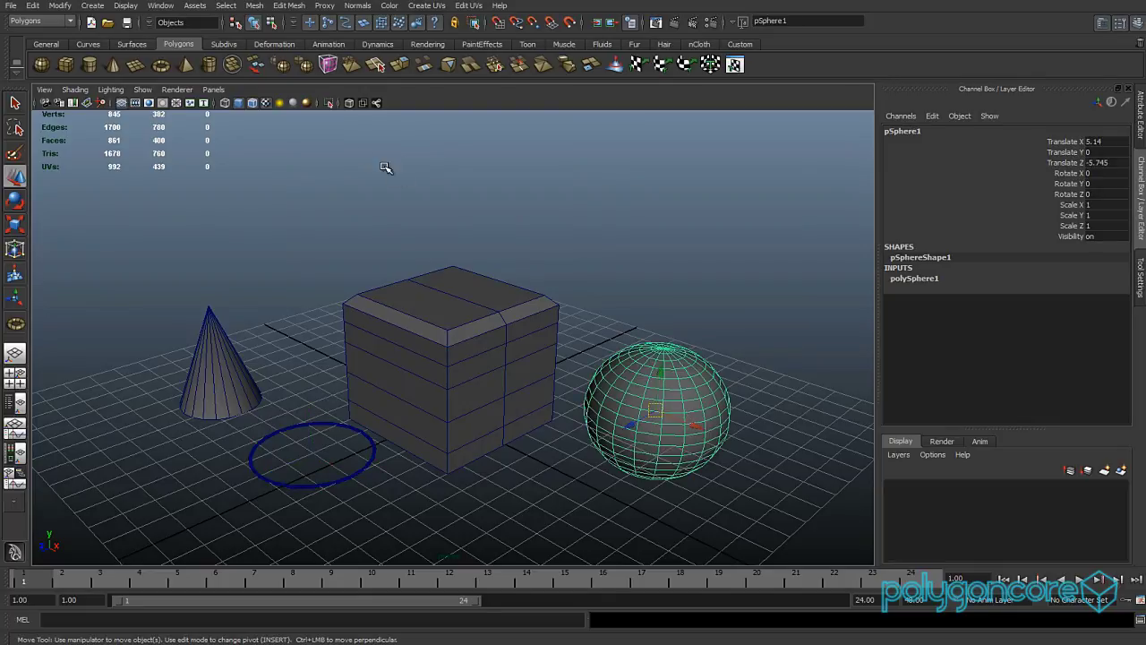
- Toggle Isolate Select on the sphere on and off
{"action": "left_click", "coordinate": [330, 103]}
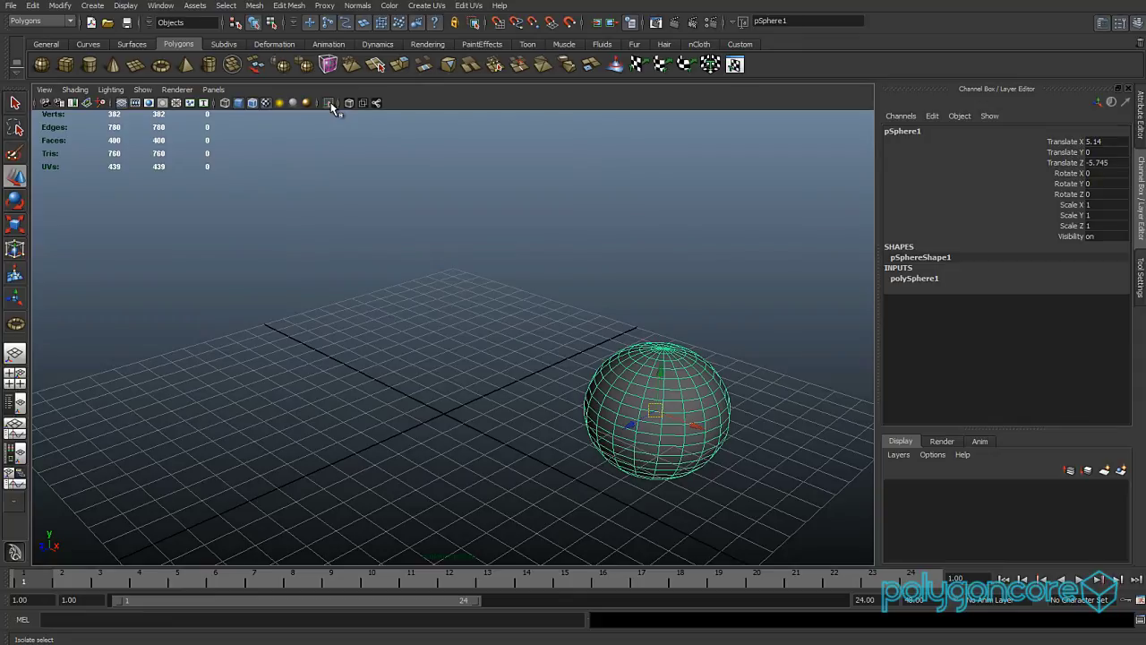
{"action": "left_click", "coordinate": [332, 104]}
{"action": "left_click", "coordinate": [331, 104]}
{"action": "left_click", "coordinate": [332, 104]}
- Hide the cube, torus and cone, then unhide all four objects from the Outliner
{"action": "left_click", "coordinate": [420, 329]}
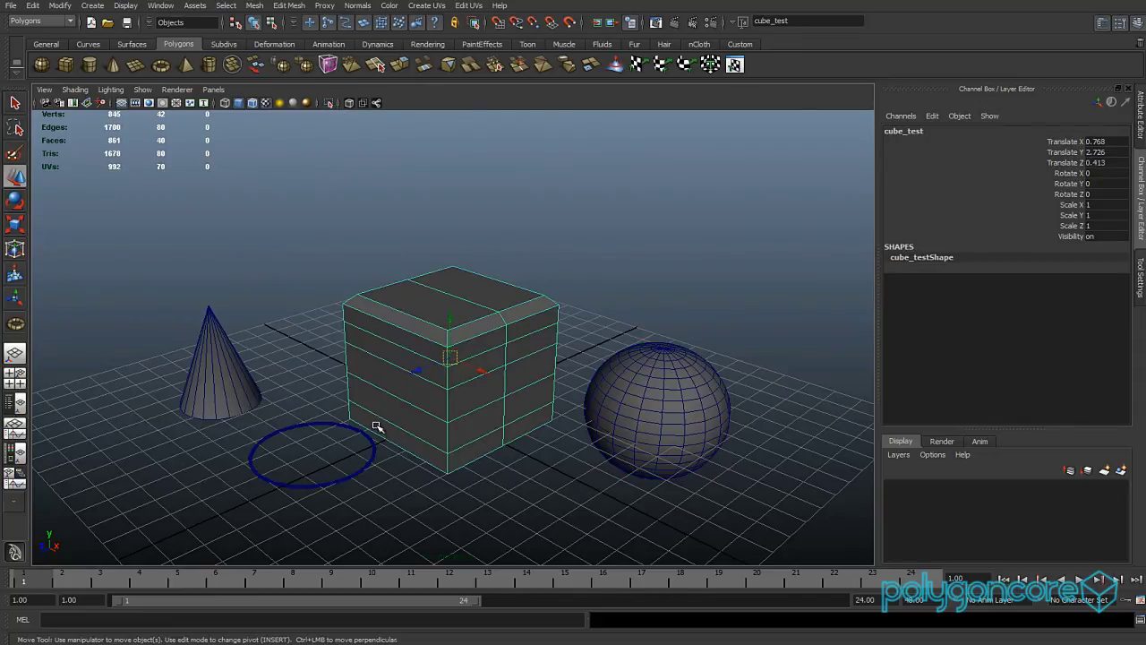
{"action": "left_click", "coordinate": [367, 441]}
{"action": "left_click", "coordinate": [225, 374]}
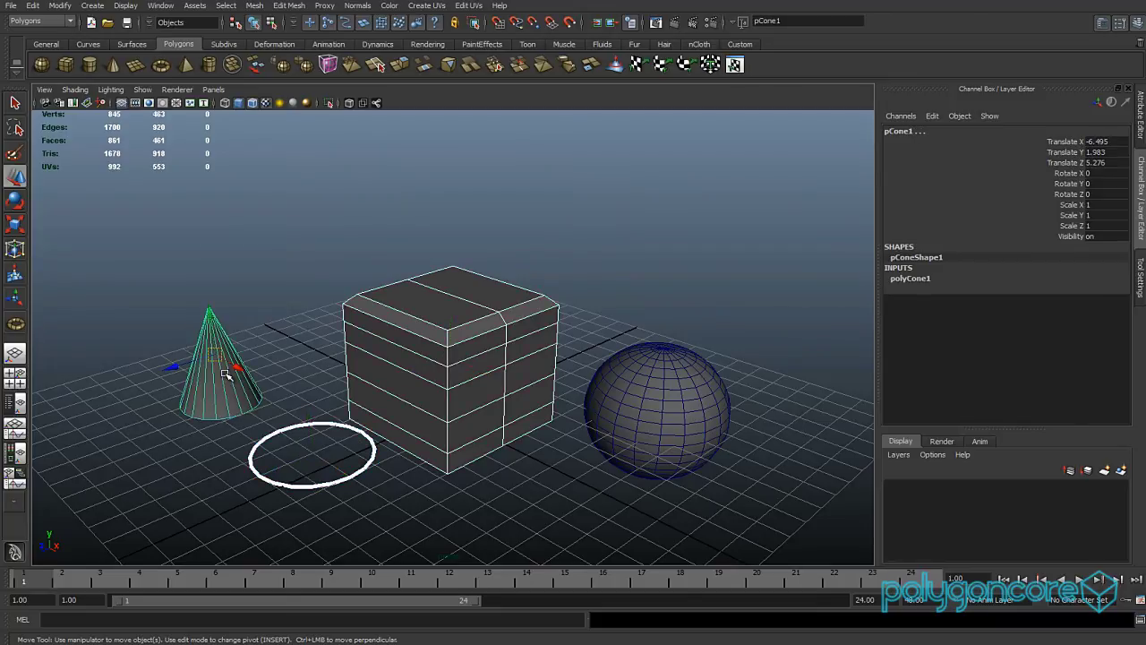
{"action": "key", "text": "Delete"}
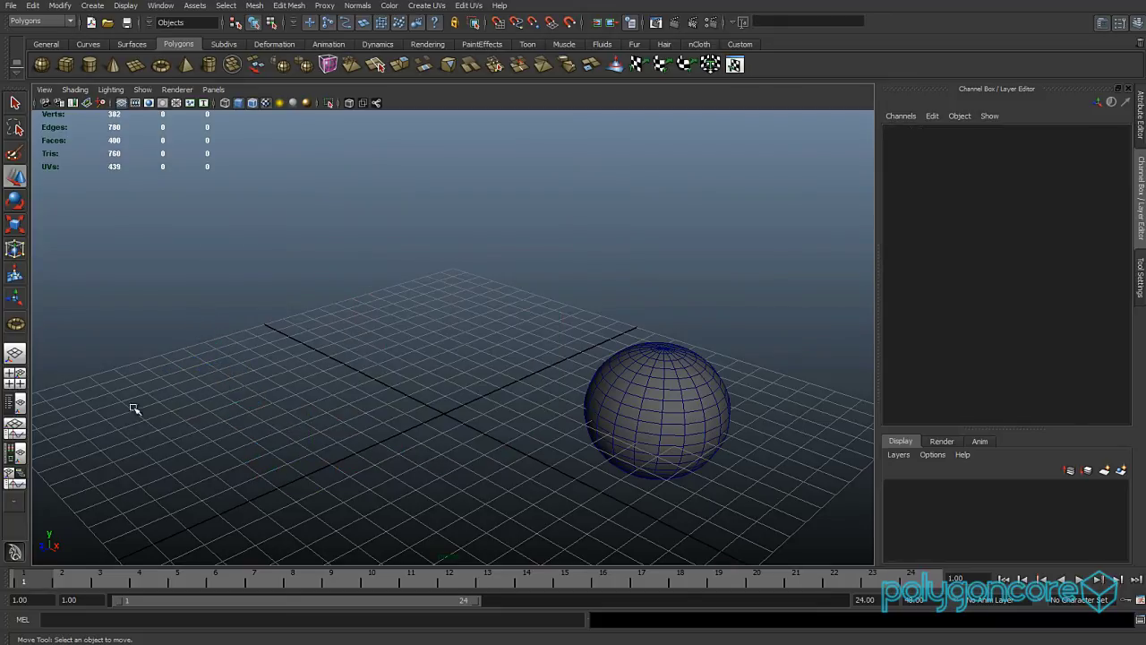
{"action": "left_click", "coordinate": [15, 403]}
{"action": "left_click_drag", "start_coordinate": [100, 215], "coordinate": [114, 176]}
{"action": "key", "text": "shift+h"}
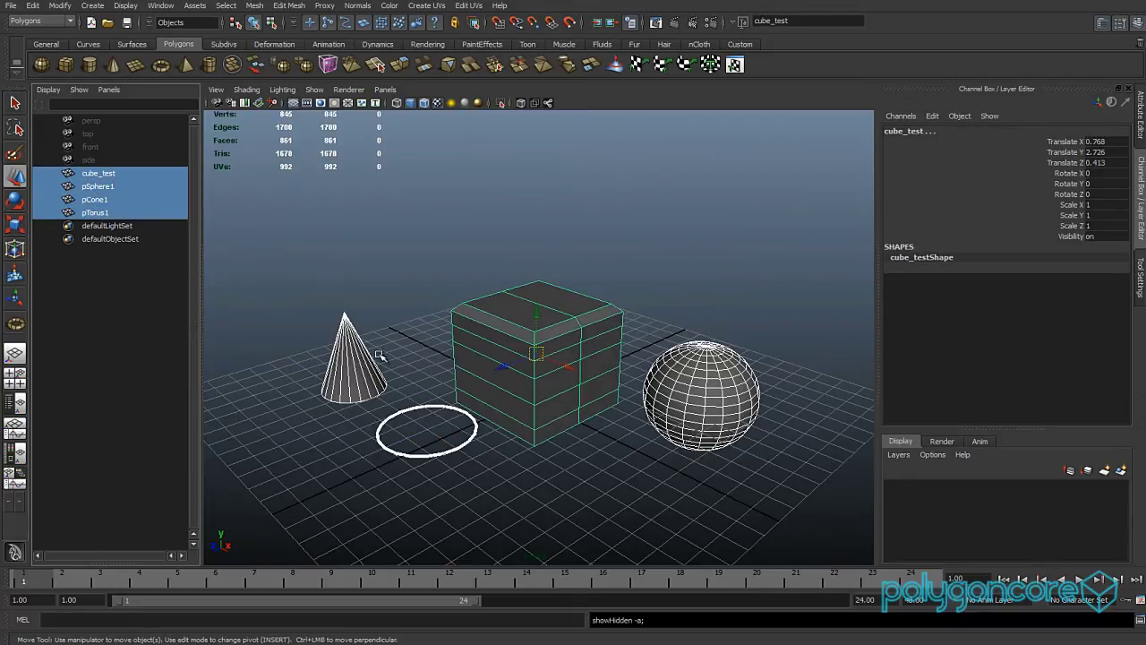
- Isolate the sphere in a single perspective view, zoom in, hide the grid, and open Modify
{"action": "left_click", "coordinate": [722, 394]}
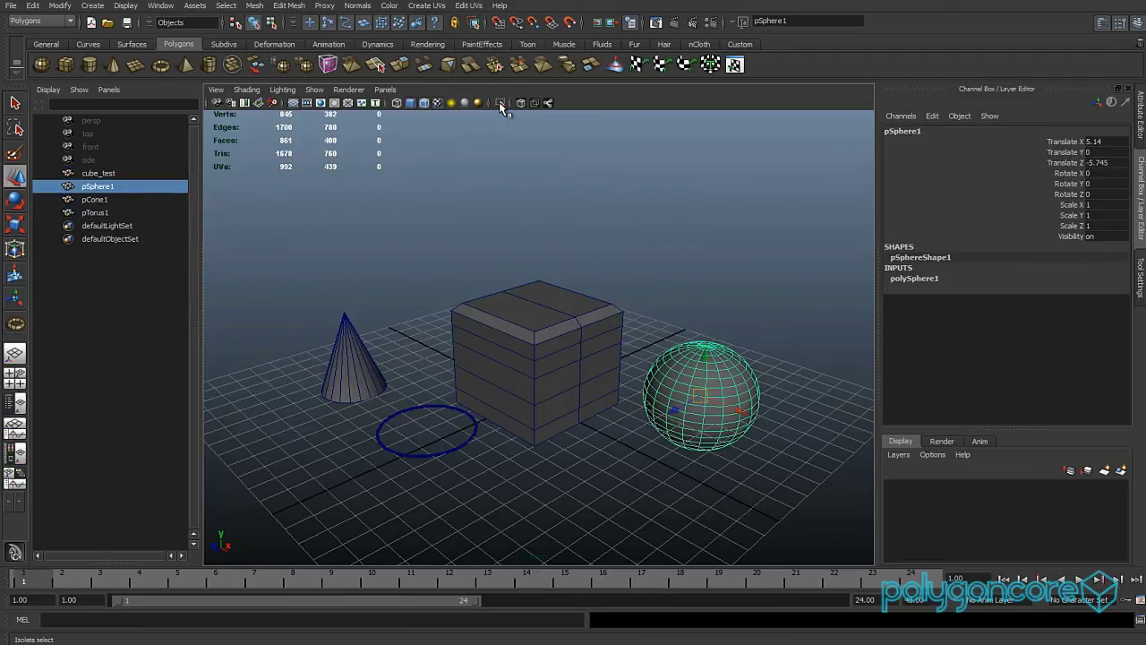
{"action": "left_click", "coordinate": [502, 104]}
{"action": "left_click", "coordinate": [15, 354]}
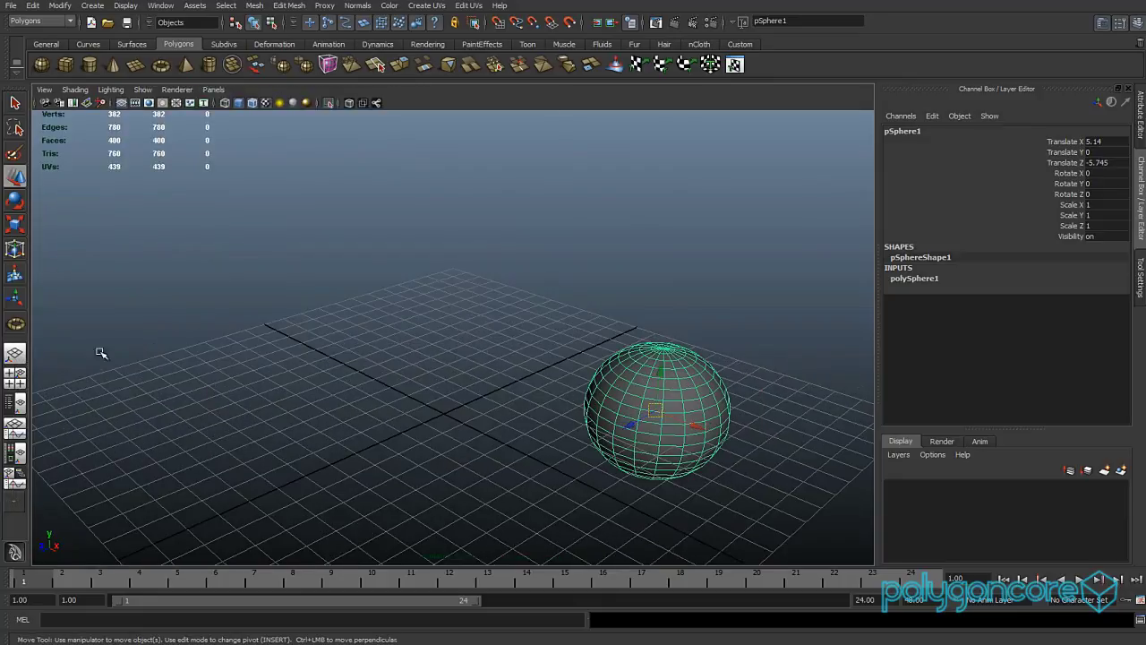
{"action": "middle_click_drag", "start_coordinate": [568, 400], "coordinate": [411, 349], "text": "alt"}
{"action": "scroll", "coordinate": [402, 349], "scroll_direction": "up", "scroll_amount": 4}
{"action": "left_click_drag", "start_coordinate": [417, 350], "coordinate": [391, 325], "text": "alt"}
{"action": "left_click", "coordinate": [122, 103]}
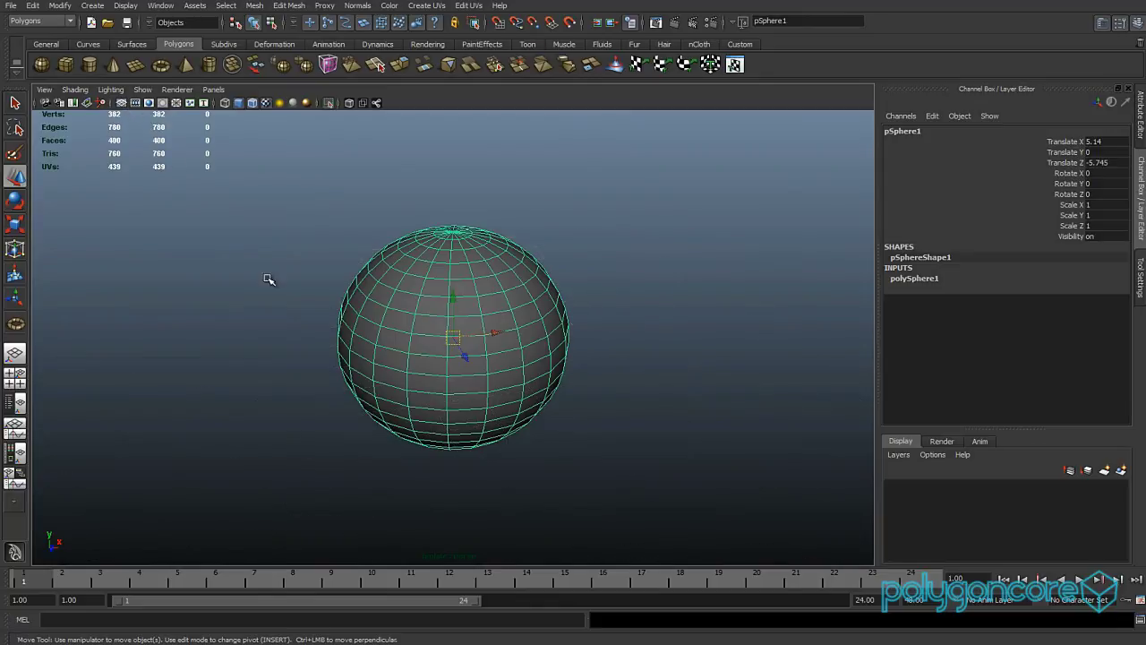
{"action": "left_click_drag", "start_coordinate": [322, 332], "coordinate": [353, 361], "text": "alt"}
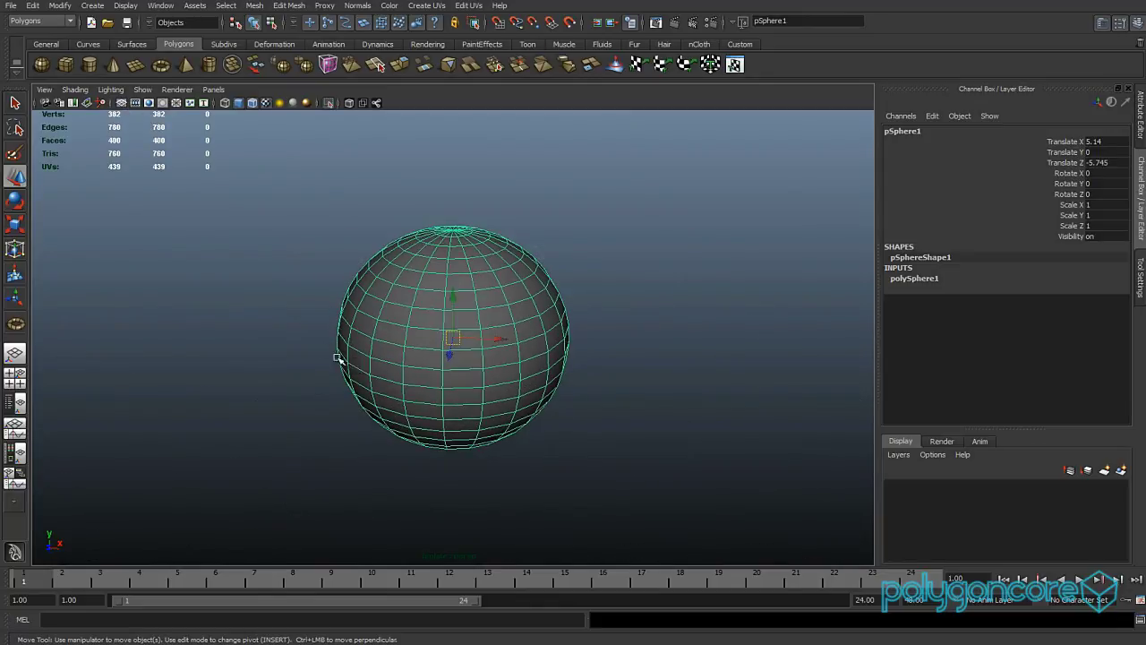
{"action": "left_click", "coordinate": [60, 5]}
{"action": "mouse_move", "coordinate": [113, 217]}
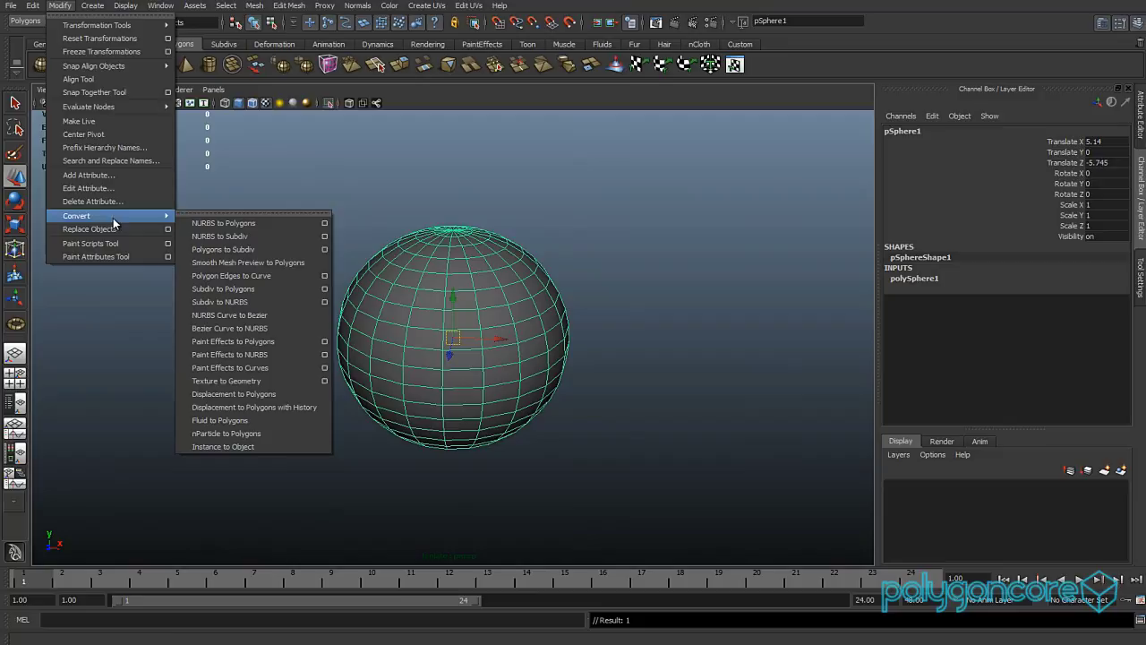
- Recentre the sphere's pivot, test-drag it out to the lower right, then undo the test moves
{"action": "left_click", "coordinate": [110, 135]}
{"action": "key", "text": "Insert"}
{"action": "left_click_drag", "start_coordinate": [478, 383], "coordinate": [422, 427], "text": "alt"}
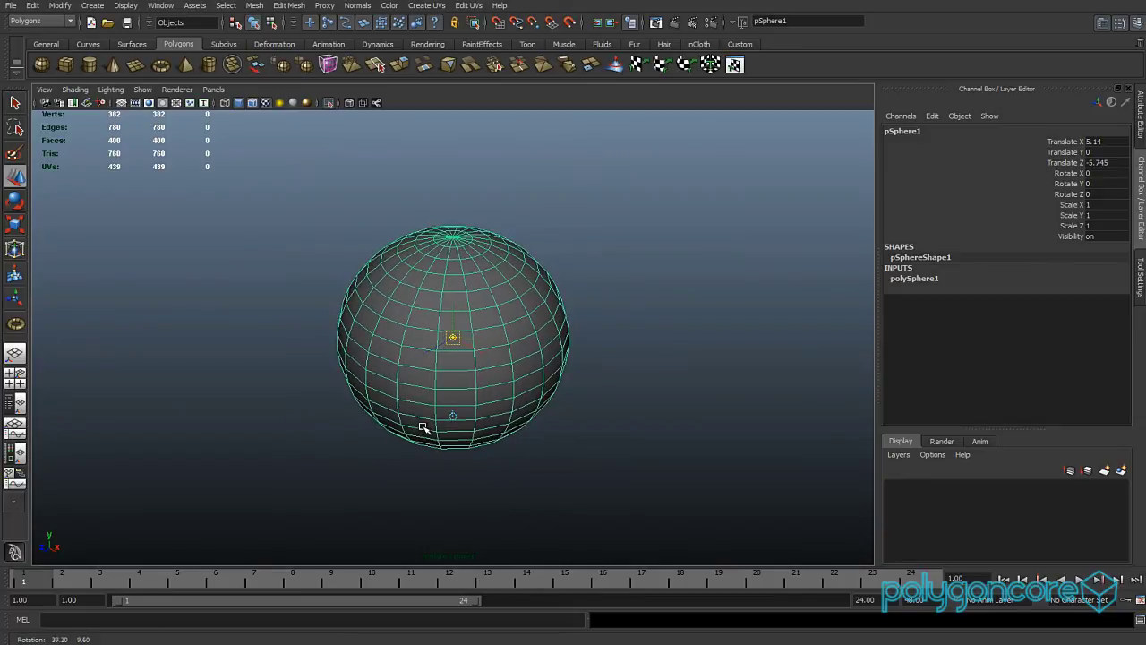
{"action": "left_click_drag", "start_coordinate": [474, 341], "coordinate": [704, 439]}
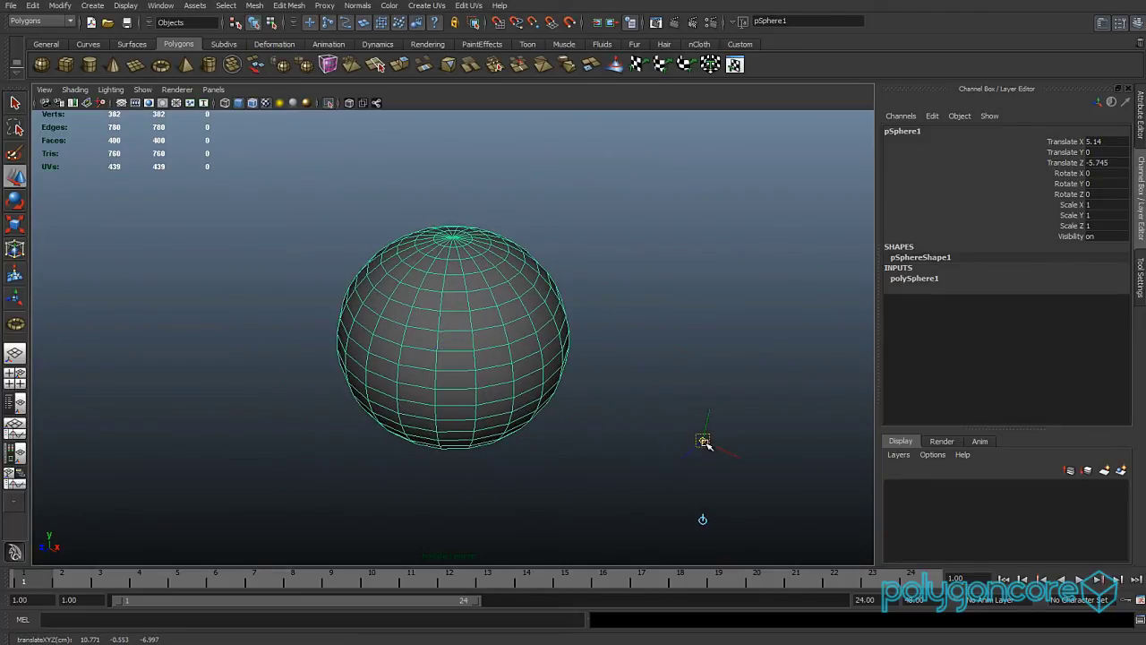
{"action": "scroll", "coordinate": [707, 446], "scroll_direction": "down", "scroll_amount": 2}
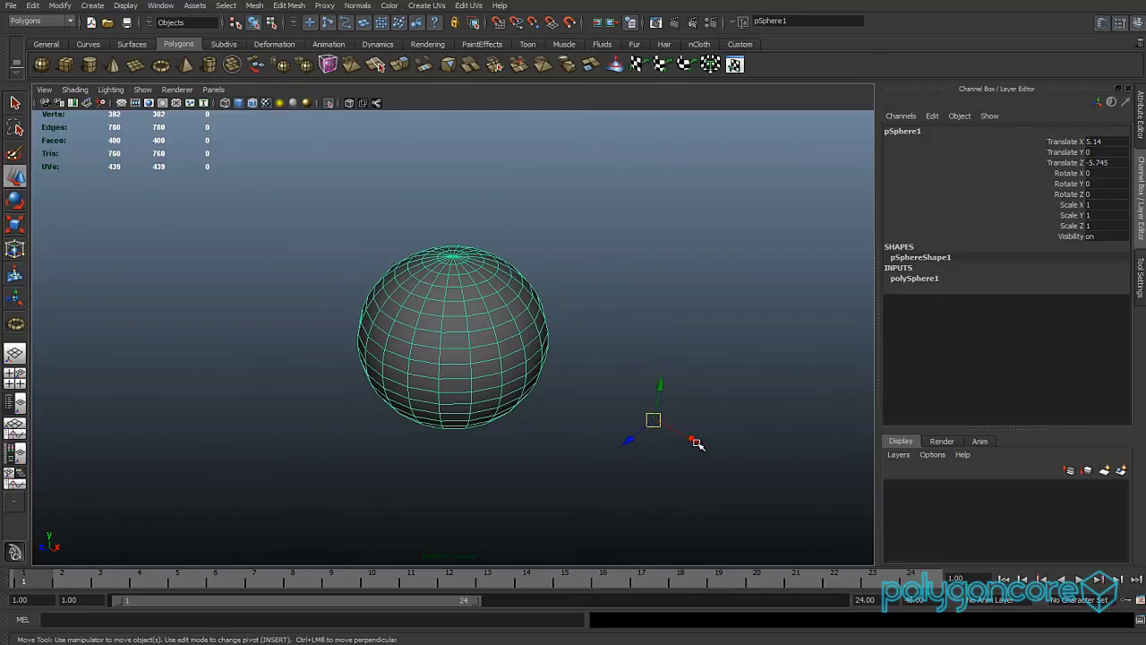
{"action": "left_click_drag", "start_coordinate": [660, 387], "coordinate": [708, 431]}
{"action": "key", "text": "e"}
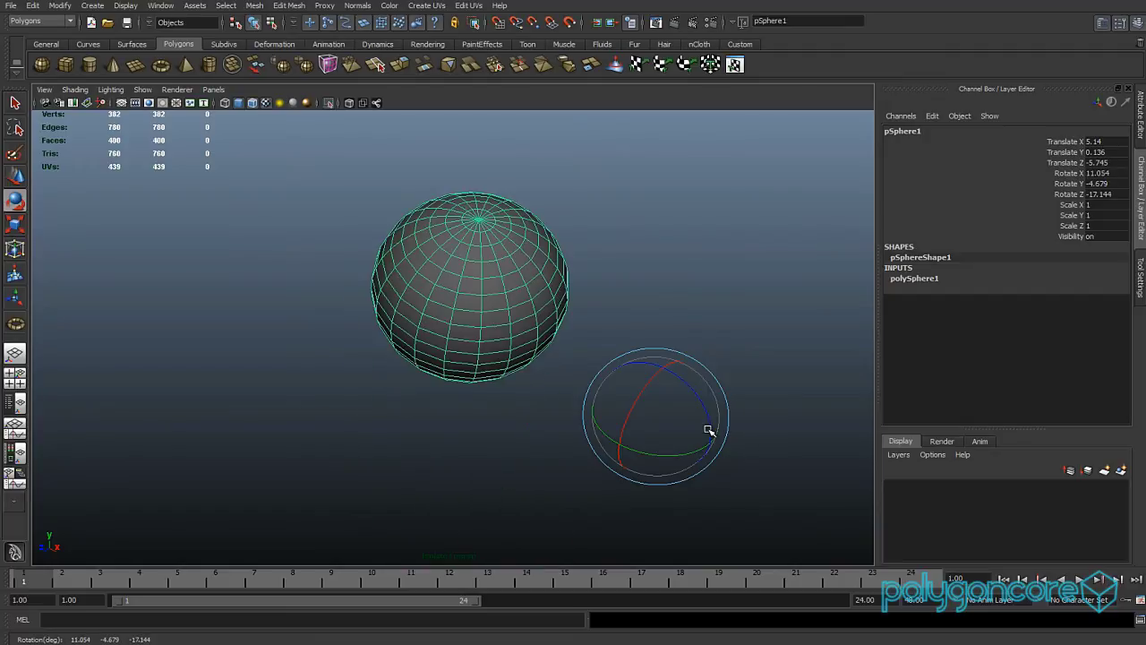
{"action": "key", "text": "ctrl+z"}
{"action": "key", "text": "ctrl+z"}
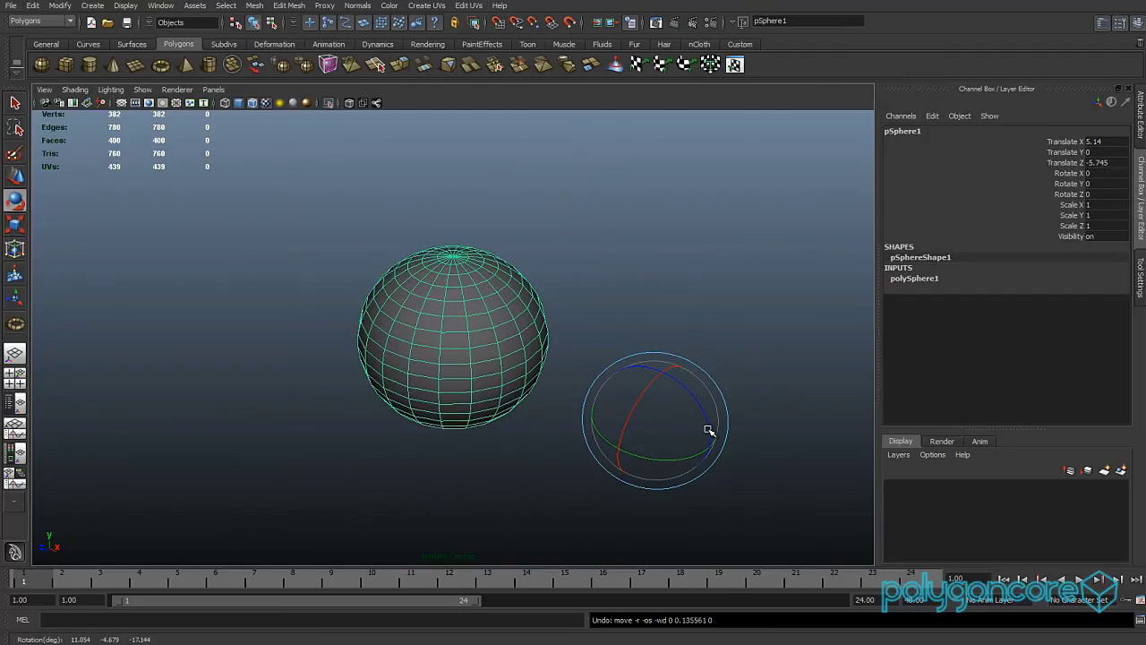
- Reorient the sphere's pivot axes freely while editing the pivot
{"action": "key", "text": "Insert"}
{"action": "middle_click_drag", "start_coordinate": [654, 419], "coordinate": [616, 358], "text": "alt"}
{"action": "key", "text": "Insert"}
{"action": "key", "text": "Insert"}
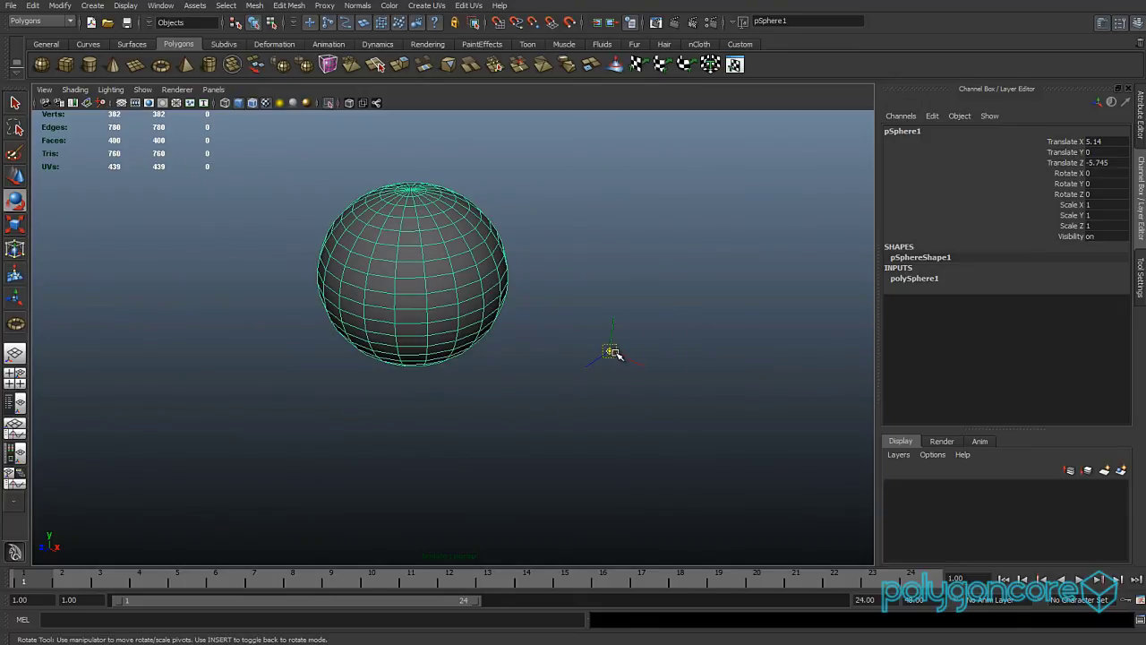
{"action": "key", "text": "w"}
{"action": "key", "text": "Insert"}
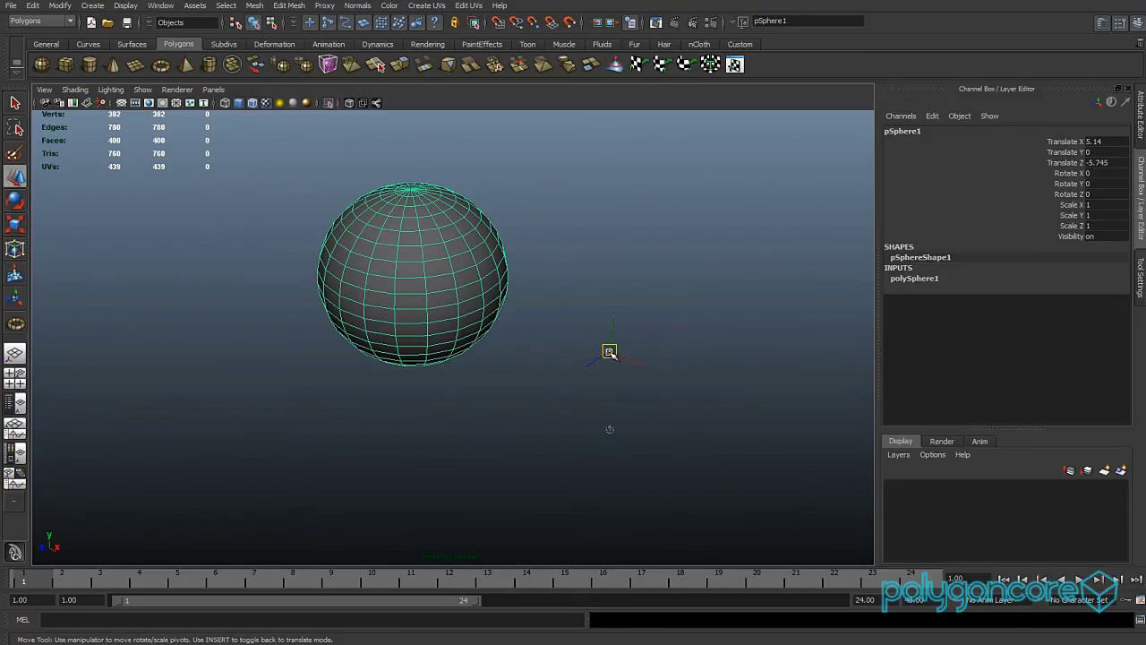
{"action": "key", "text": "e"}
{"action": "left_click_drag", "start_coordinate": [646, 343], "coordinate": [584, 376]}
{"action": "key", "text": "w"}
{"action": "key", "text": "e"}
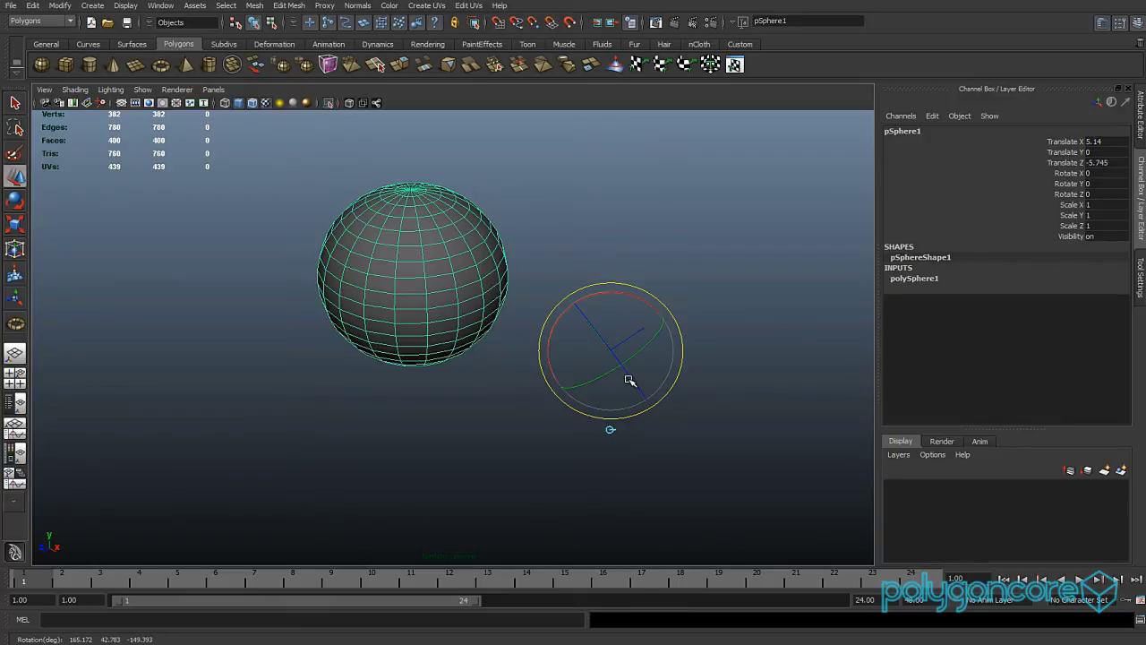
- Move the sphere along its tilted axis to X 5.74, Y 0.212, Z -6.42
{"action": "key", "text": "w"}
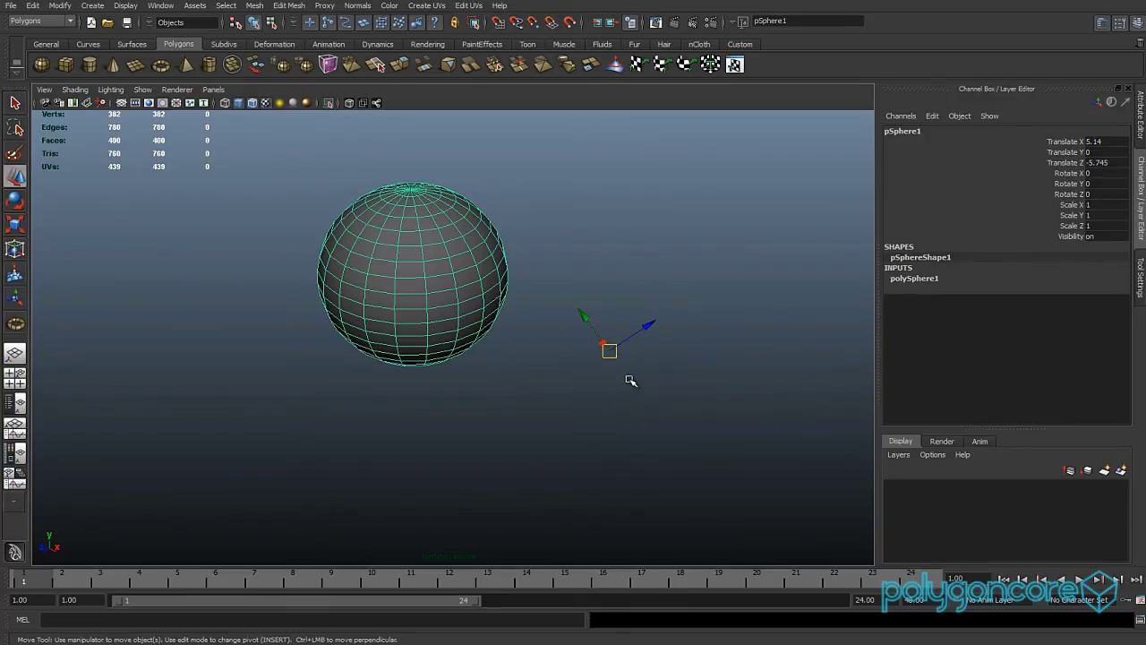
{"action": "left_click_drag", "start_coordinate": [647, 330], "coordinate": [550, 378]}
{"action": "key", "text": "r"}
{"action": "key", "text": "e"}
{"action": "scroll", "coordinate": [554, 383], "scroll_direction": "up", "scroll_amount": 2}
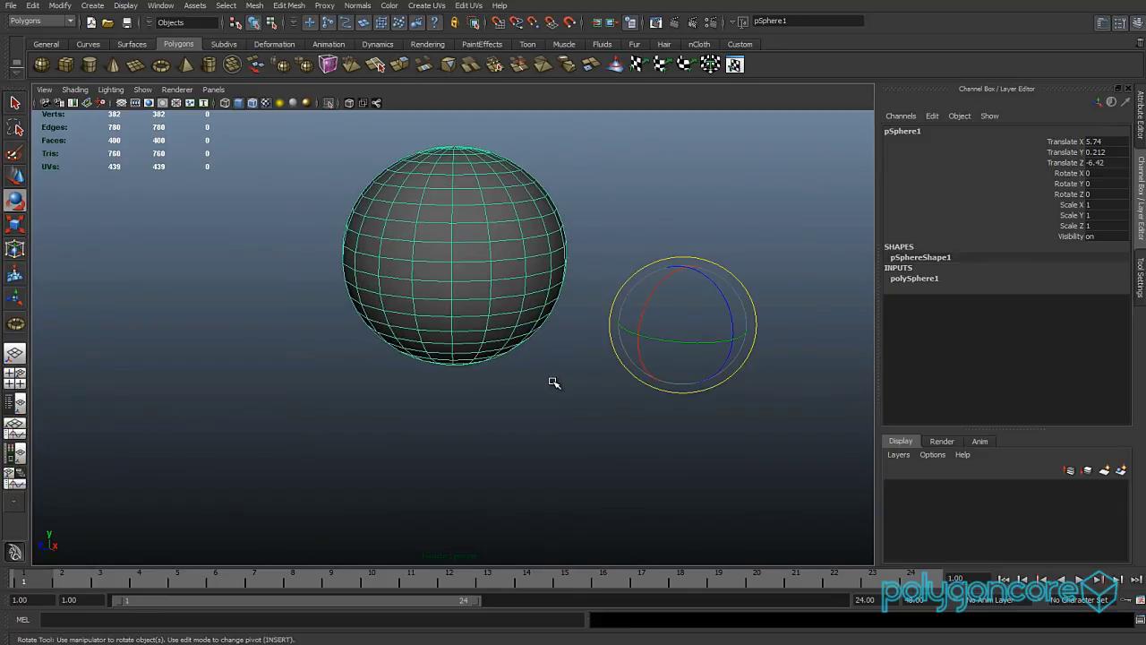
- Snap the sphere's pivot onto its right-hand side and pull the view back to show the scene
{"action": "key", "text": "Insert"}
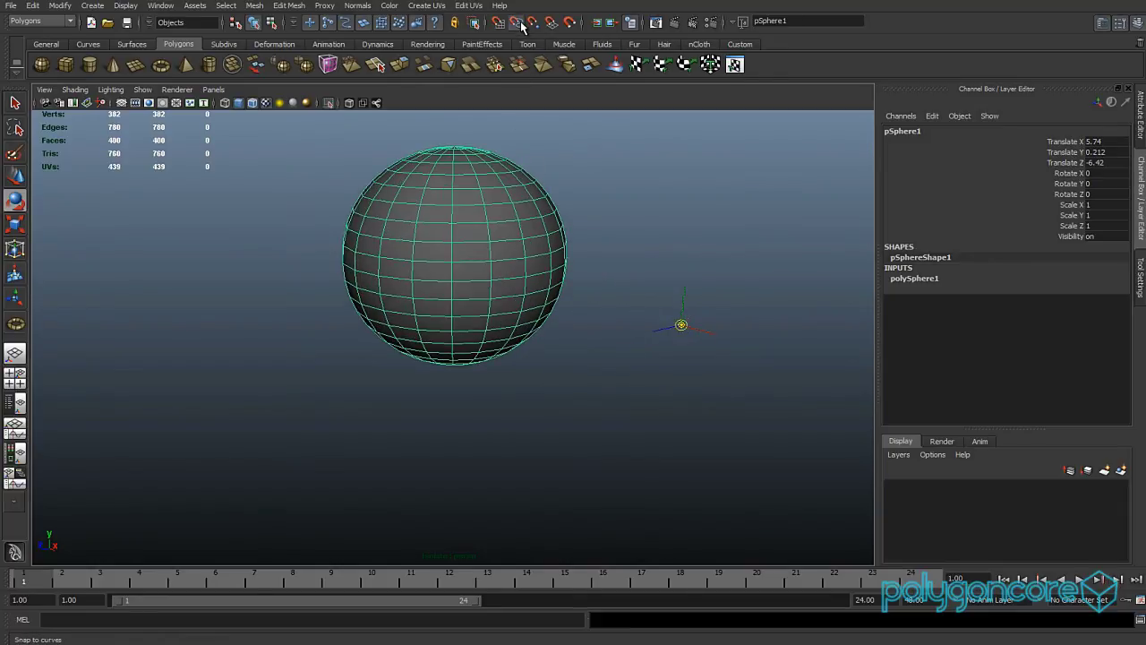
{"action": "middle_click_drag", "start_coordinate": [518, 227], "coordinate": [524, 294]}
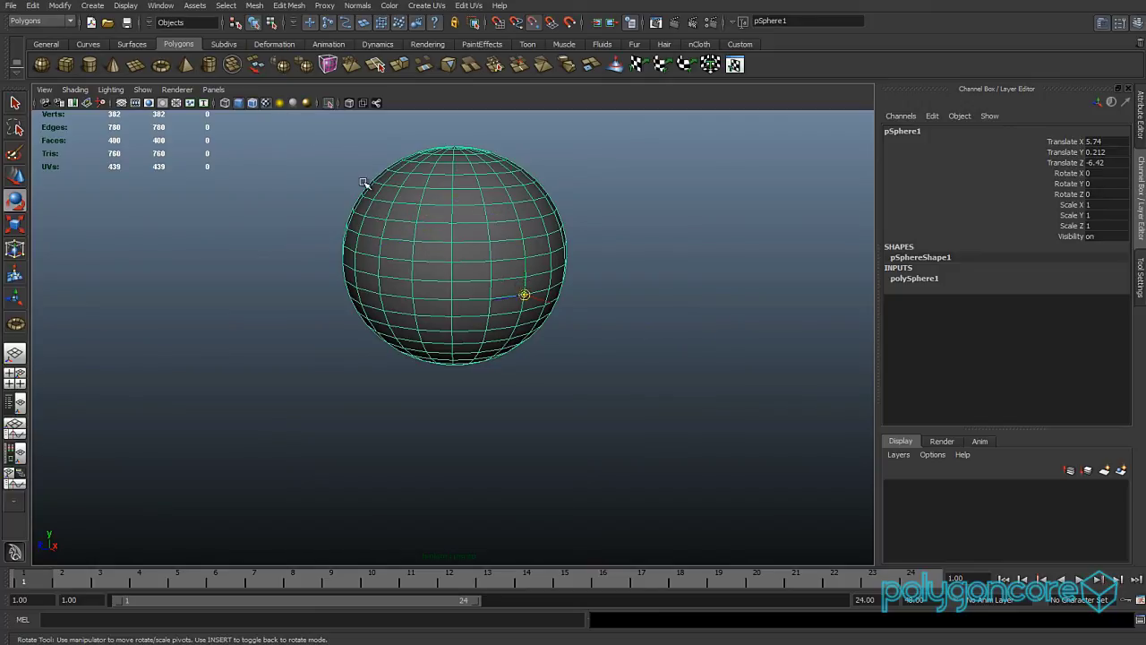
{"action": "key", "text": "Insert"}
{"action": "left_click_drag", "start_coordinate": [280, 117], "coordinate": [524, 320], "text": "alt"}
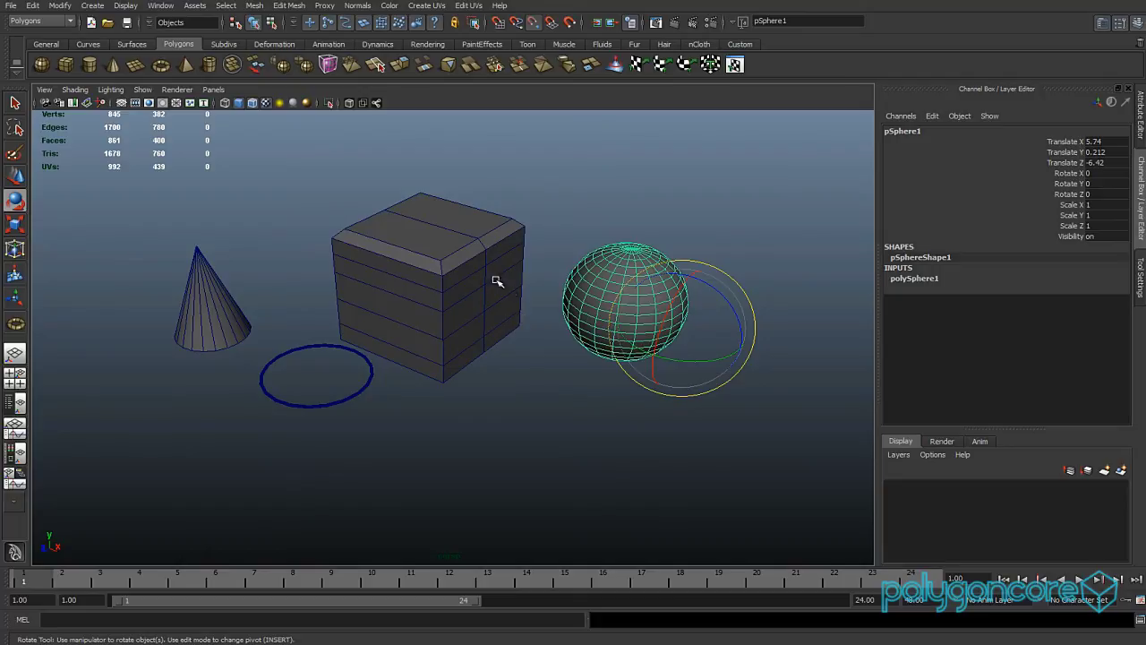
- Hide the cube and the torus
{"action": "left_click", "coordinate": [464, 283]}
{"action": "left_click", "coordinate": [369, 363]}
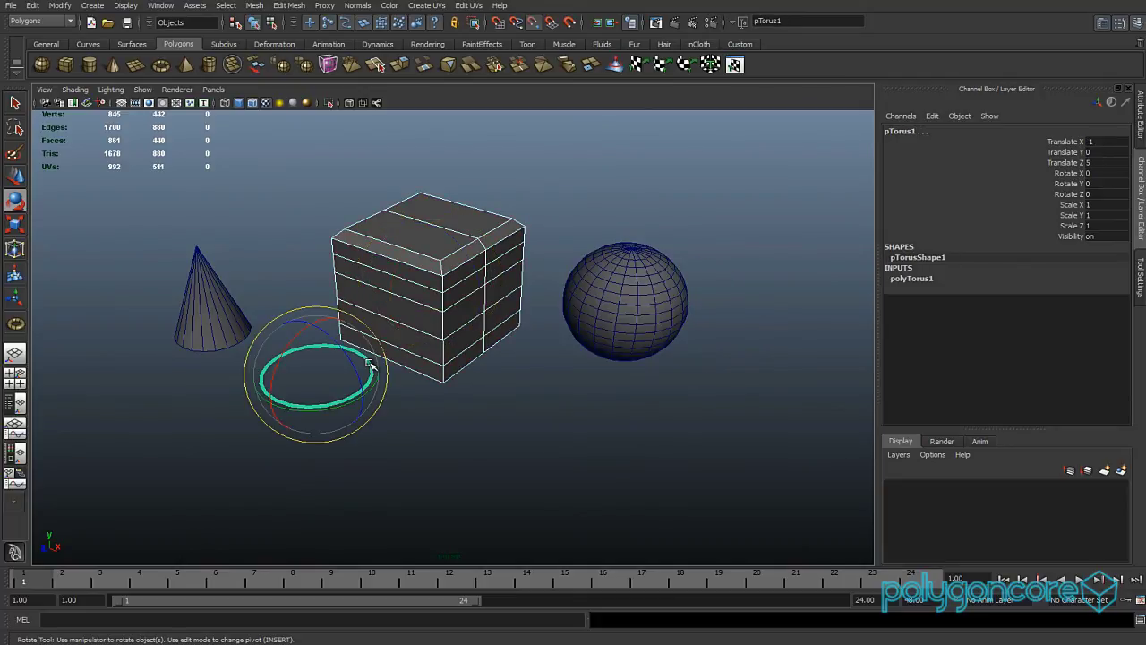
{"action": "key", "text": "Delete"}
- Snap the sphere's pivot to the cone's tip and swing the sphere around it to rotations 4.117, 9.538, 10.079
{"action": "left_click", "coordinate": [611, 301]}
{"action": "key", "text": "Insert"}
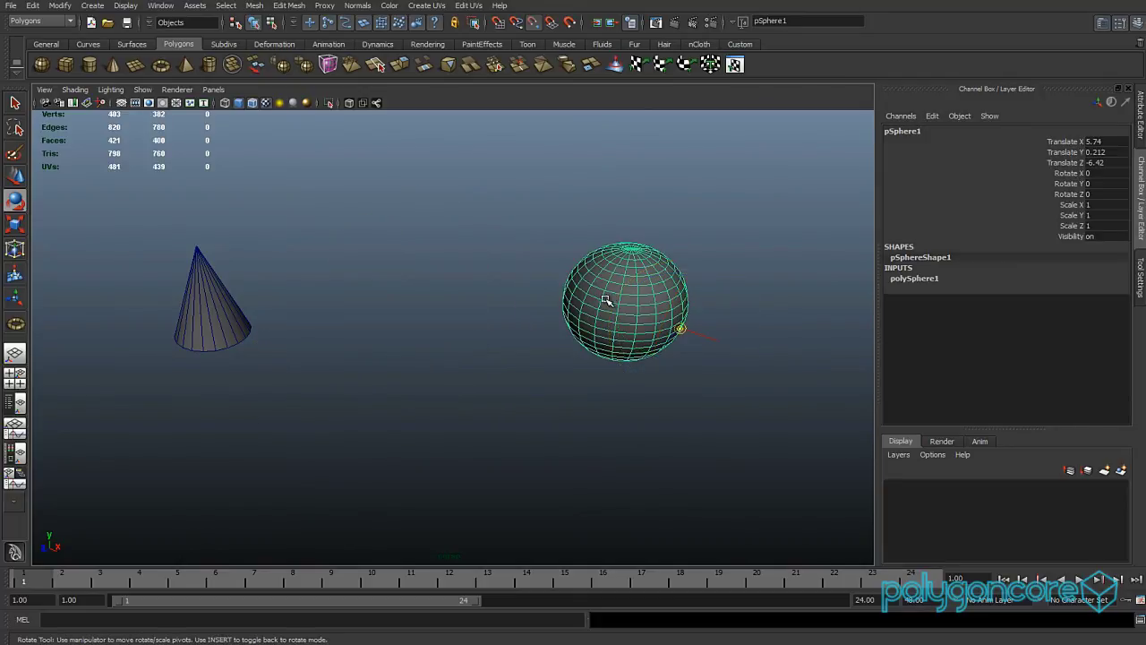
{"action": "middle_click_drag", "start_coordinate": [283, 266], "coordinate": [440, 305], "text": "alt"}
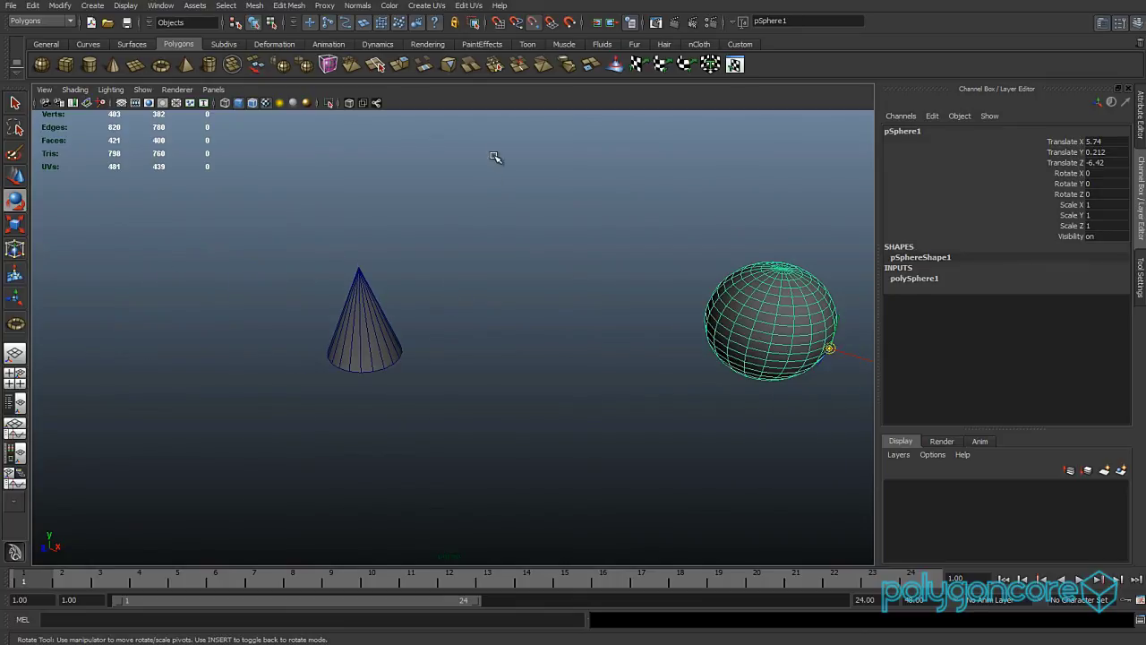
{"action": "middle_click", "coordinate": [360, 269]}
{"action": "key", "text": "Insert"}
{"action": "left_click_drag", "start_coordinate": [372, 294], "coordinate": [524, 273]}
- Recentre the sphere's pivot with Modify > Center Pivot and frame the sphere
{"action": "key", "text": "w"}
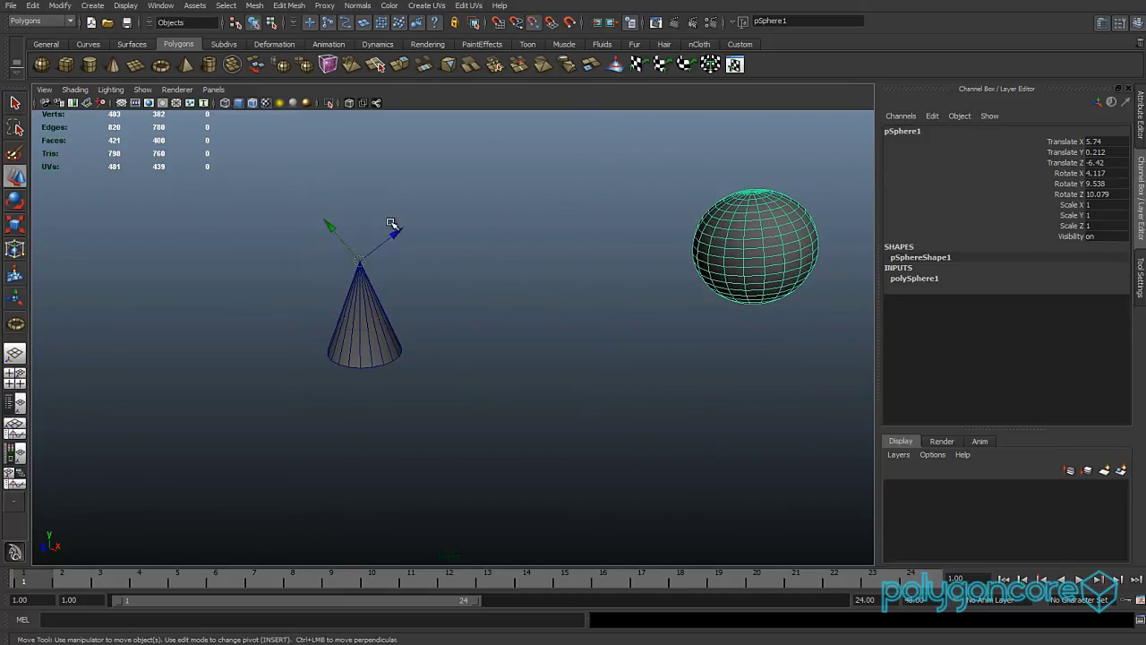
{"action": "left_click", "coordinate": [60, 5]}
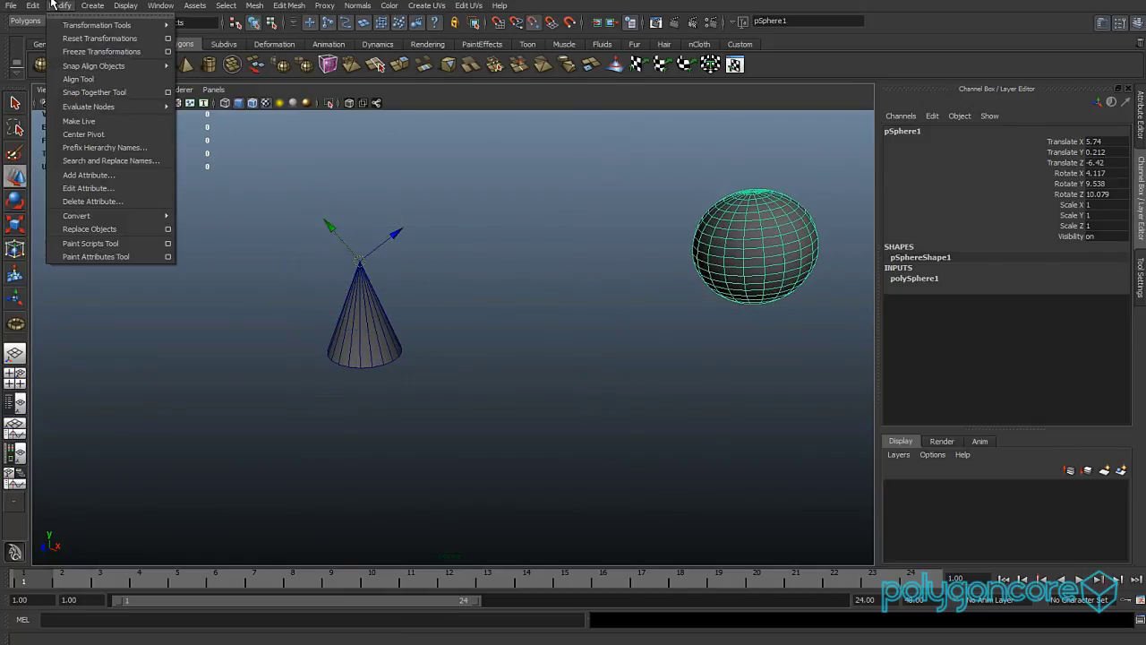
{"action": "left_click", "coordinate": [105, 137]}
{"action": "key", "text": "f"}
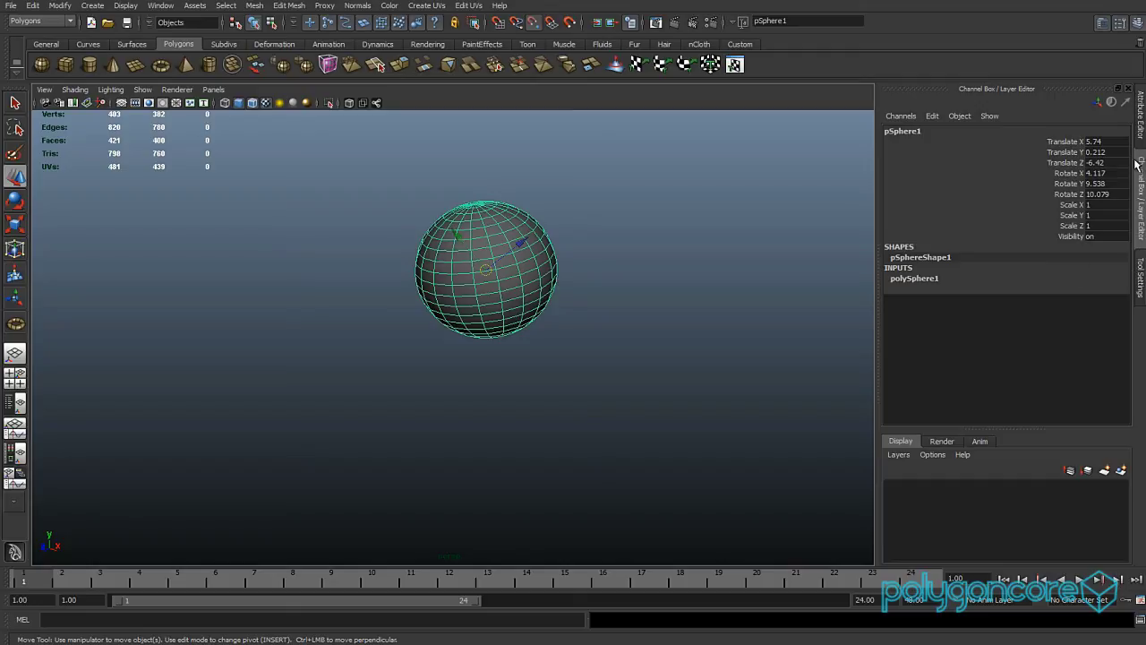
- Set the Move tool's axis orientation to World
{"action": "left_click", "coordinate": [1142, 269]}
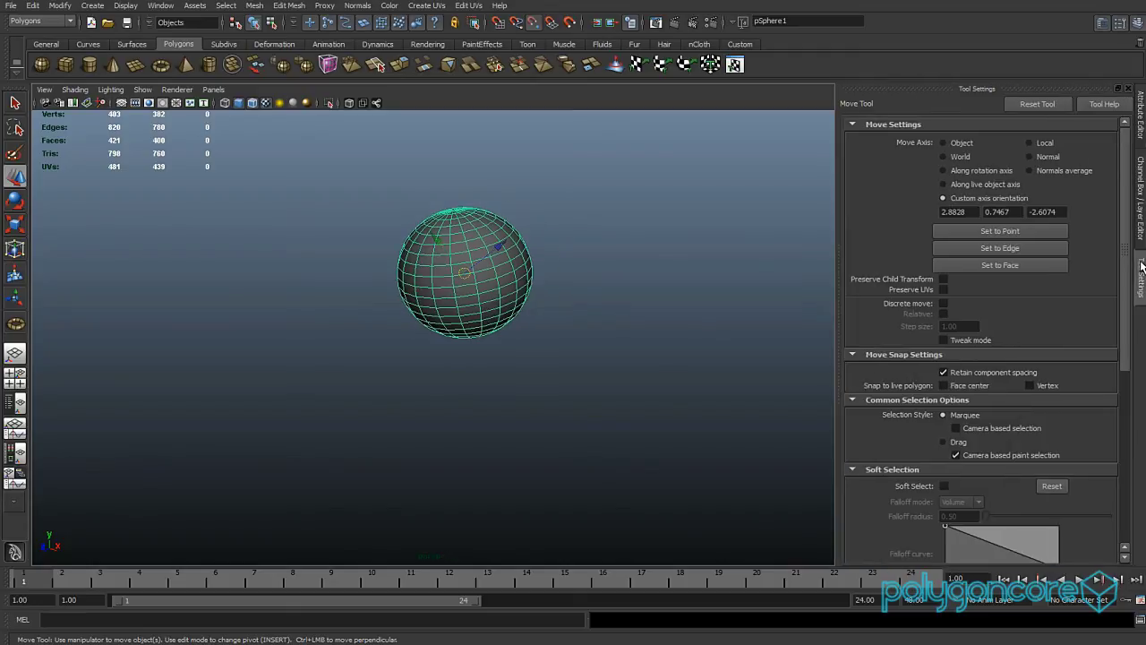
{"action": "left_click", "coordinate": [948, 157]}
{"action": "left_click_drag", "start_coordinate": [609, 301], "coordinate": [811, 218], "text": "alt"}
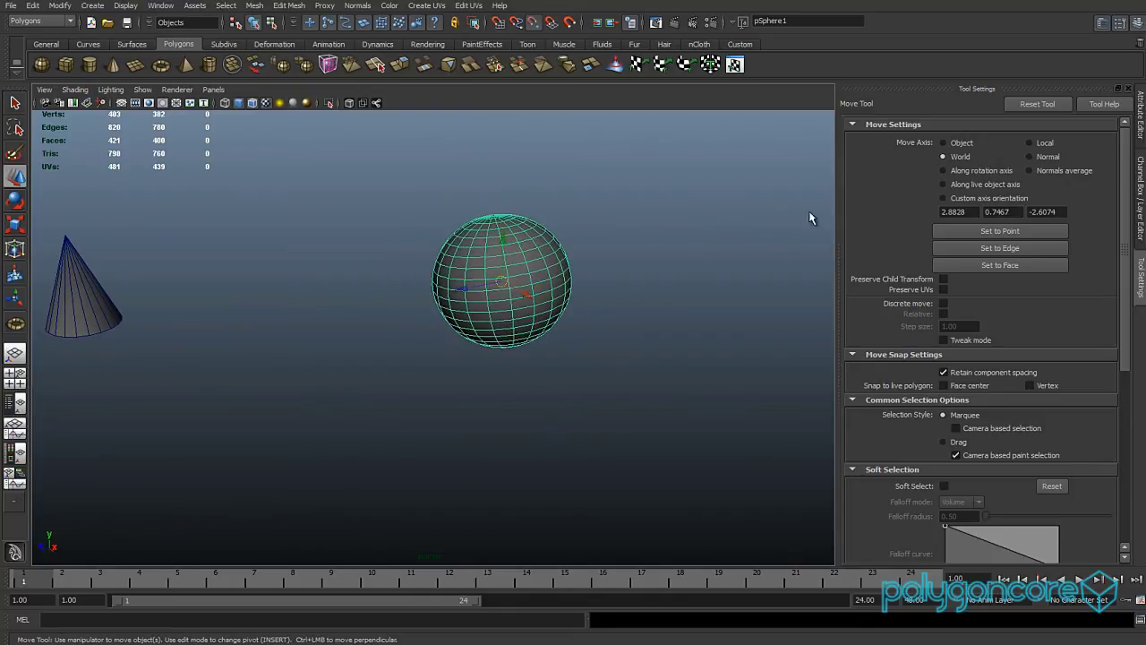
- Reset the sphere's rotate channels to 0, then tilt it to 30.419 X and -30.86 Z
{"action": "left_click", "coordinate": [1141, 116]}
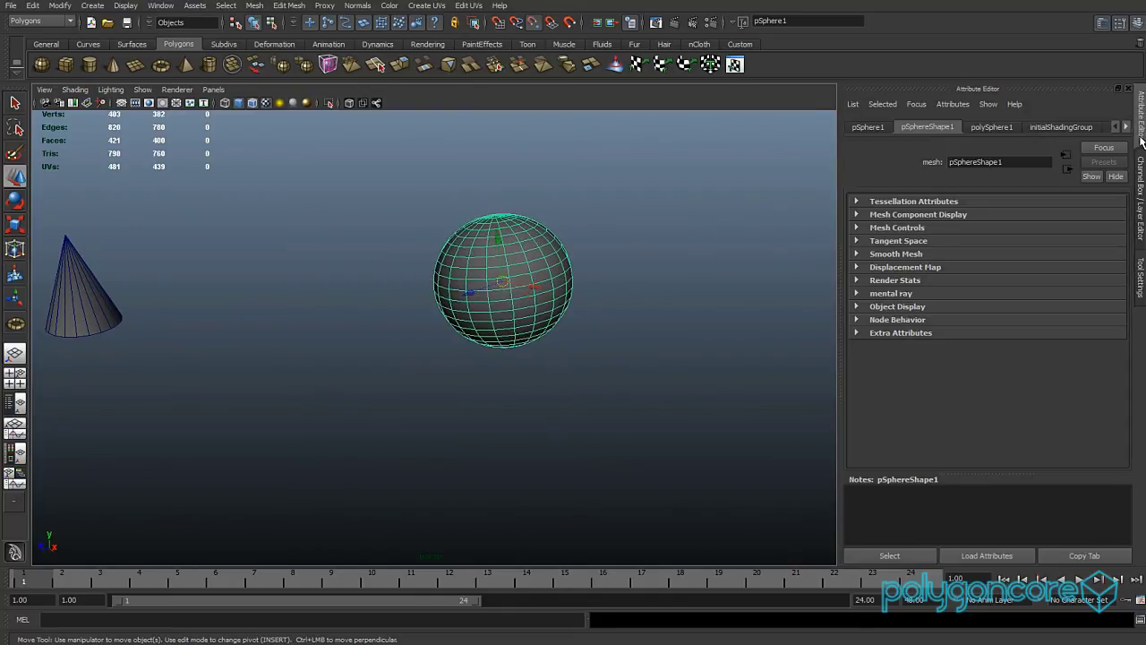
{"action": "left_click", "coordinate": [1142, 173]}
{"action": "left_click_drag", "start_coordinate": [1097, 195], "coordinate": [1097, 173]}
{"action": "type", "text": "0"}
{"action": "key", "text": "Return"}
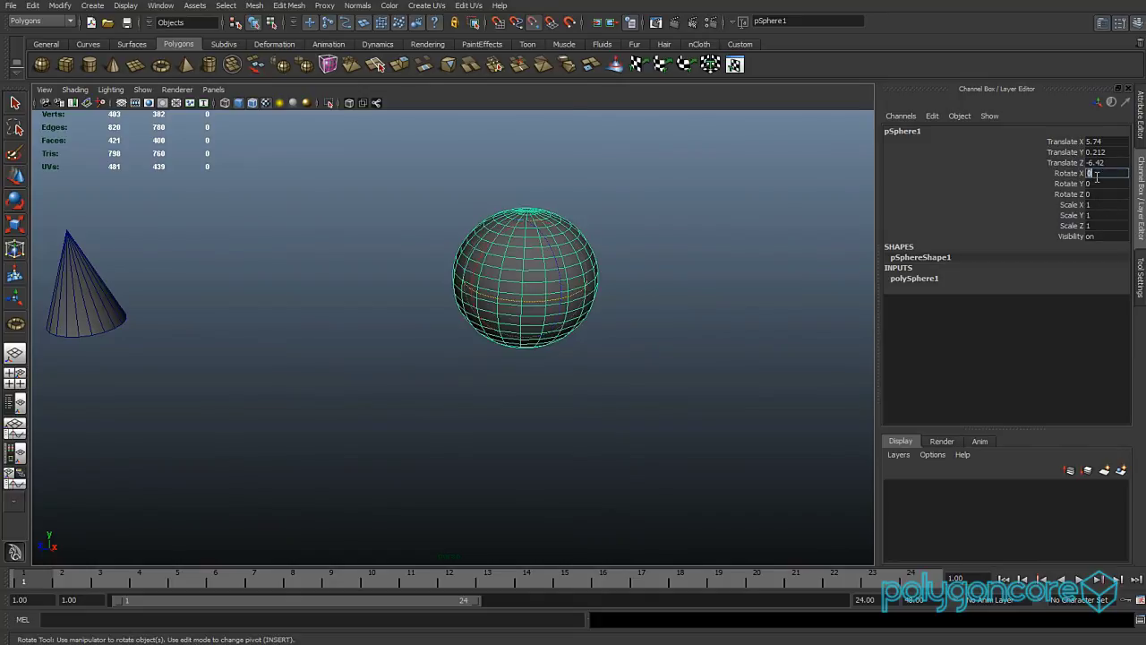
{"action": "left_click_drag", "start_coordinate": [503, 232], "coordinate": [556, 294]}
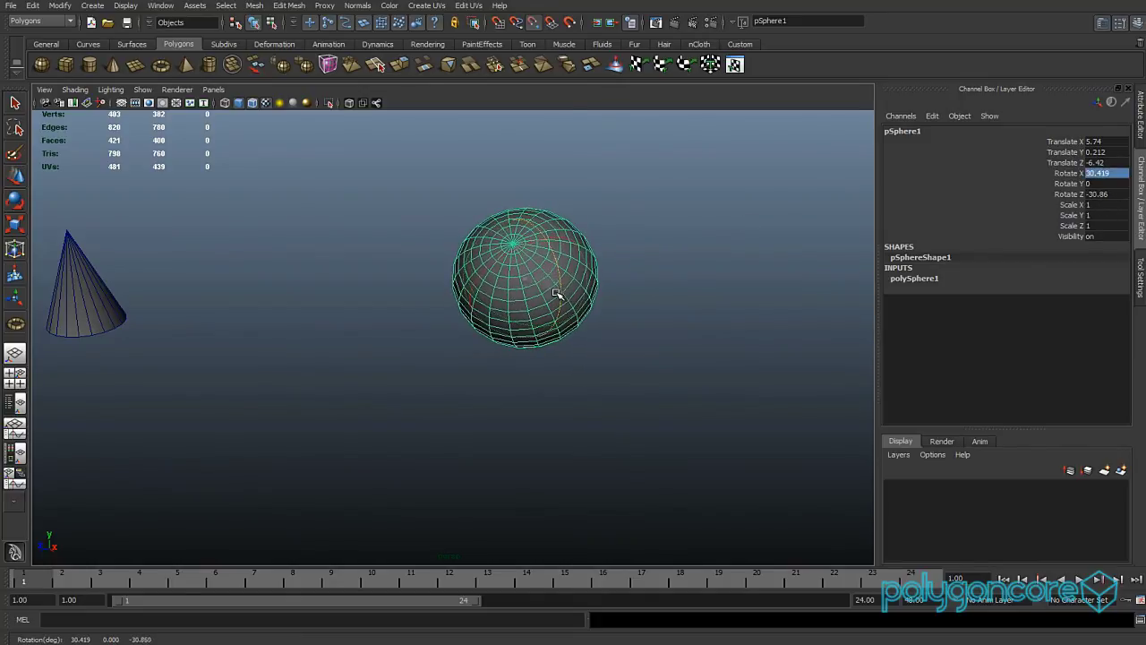
- Freeze the sphere's rotation so all Rotate channels read 0
{"action": "left_click_drag", "start_coordinate": [1067, 173], "coordinate": [1073, 195]}
{"action": "right_click", "coordinate": [1071, 176]}
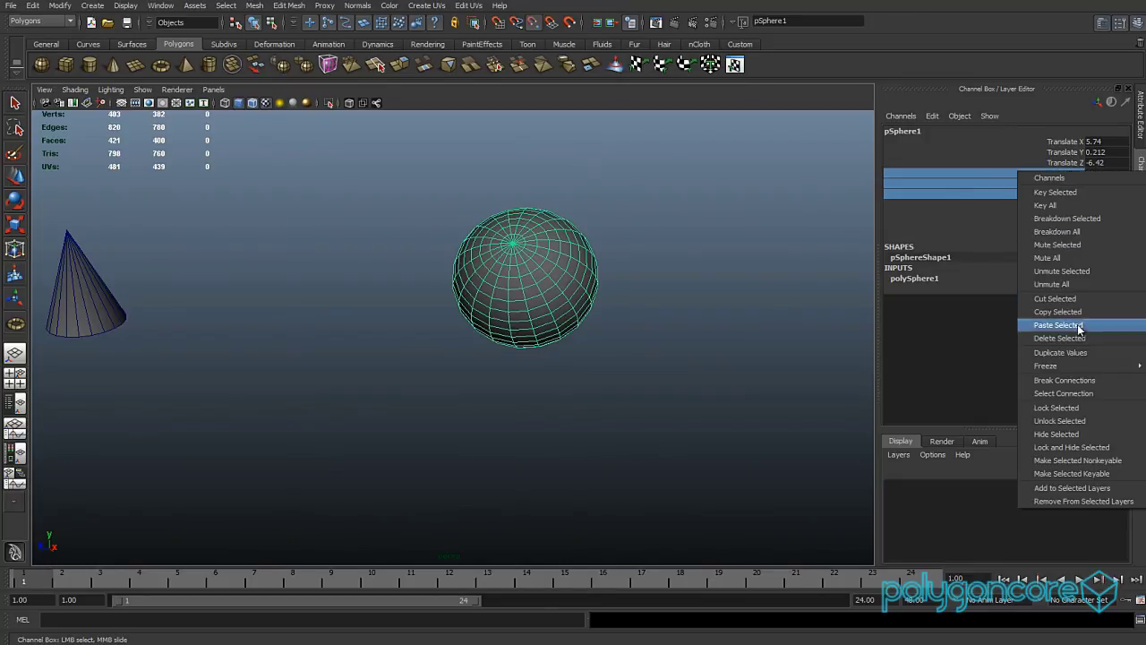
{"action": "mouse_move", "coordinate": [1072, 368]}
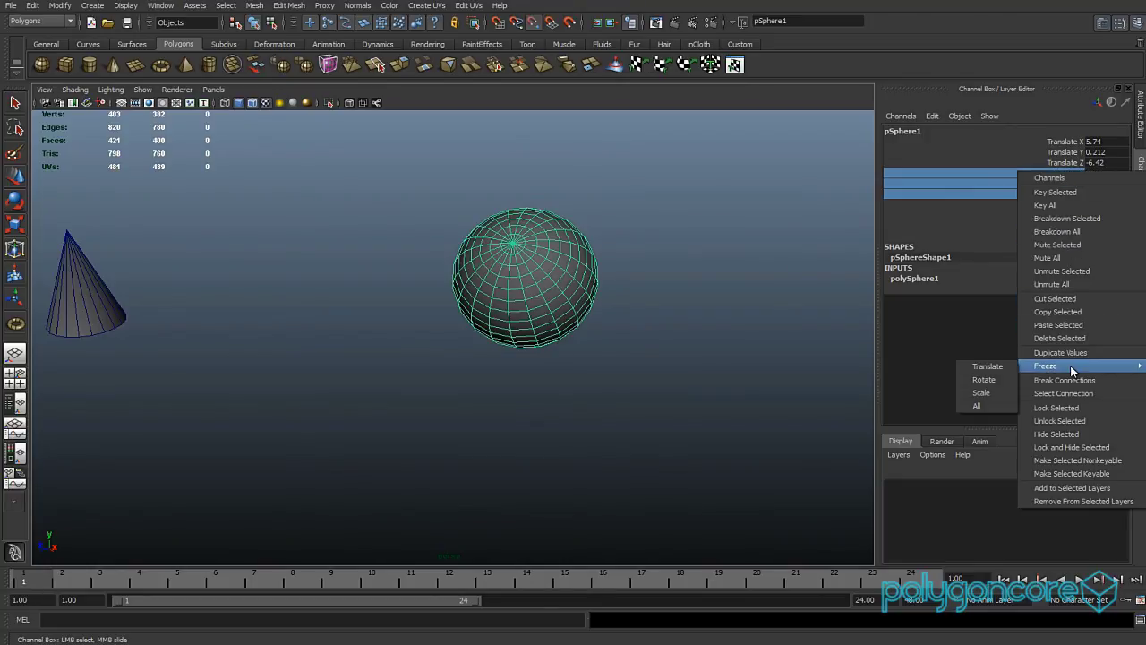
{"action": "left_click", "coordinate": [991, 383]}
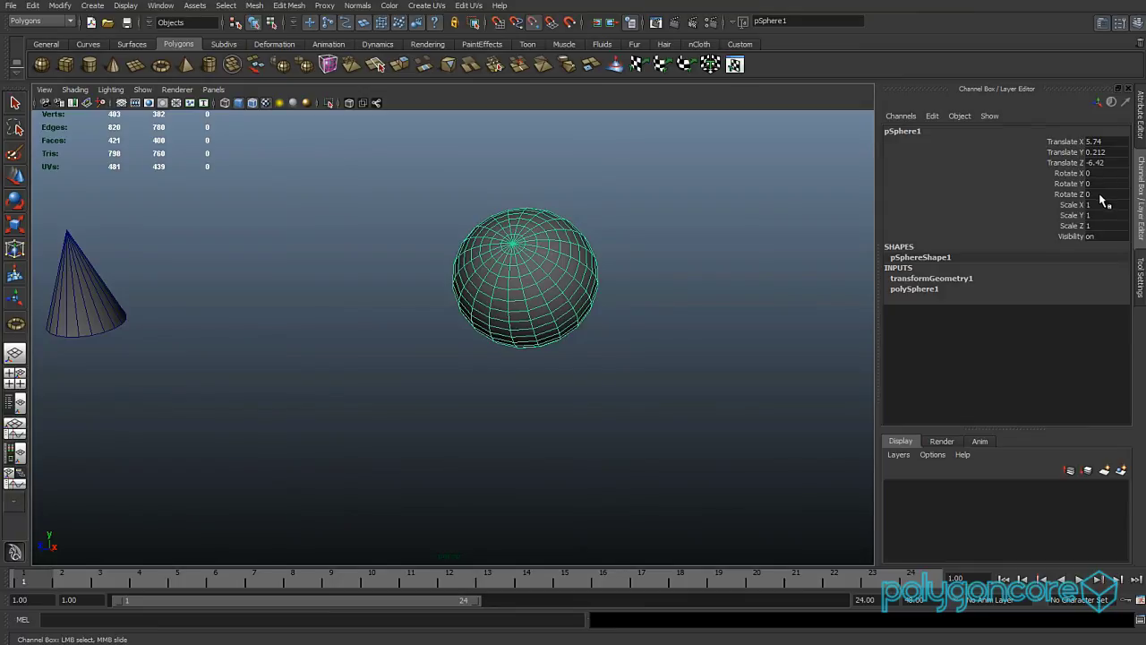
{"action": "key", "text": "e"}
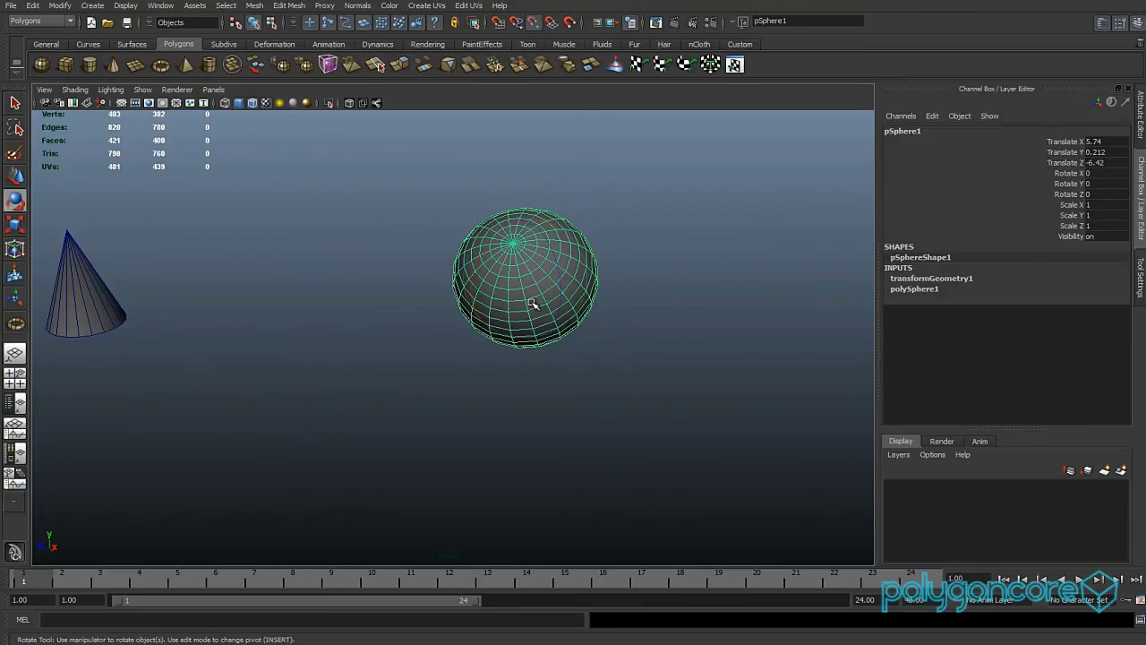